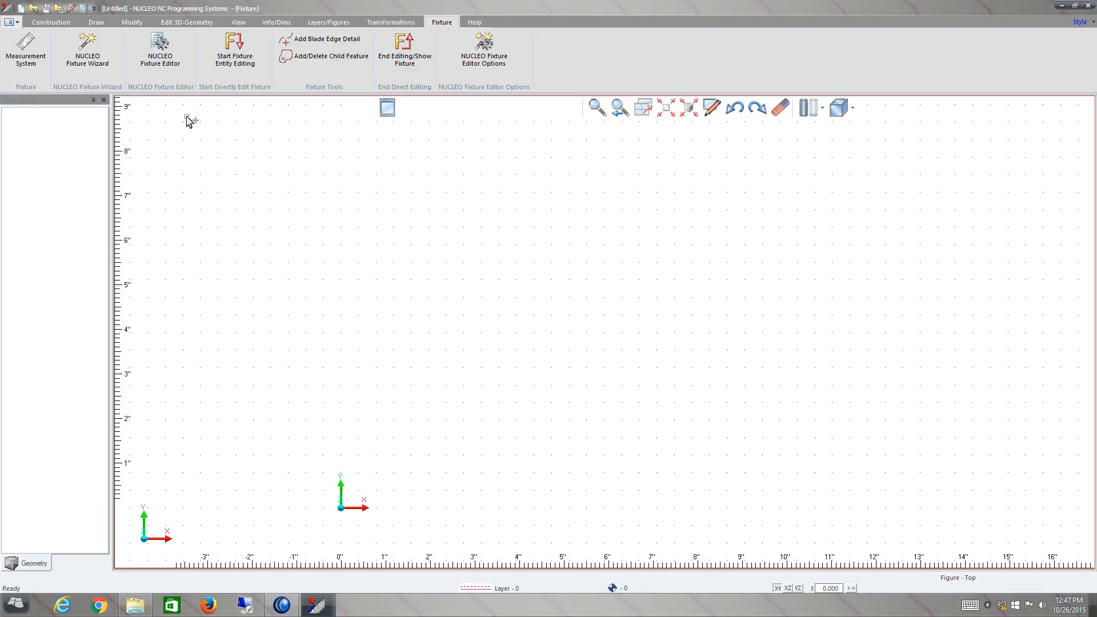
- Review the available construction, drawing, modification, 3D geometry, view, dimensioning, layer, transformation and fixture commands
left_click(65, 24)
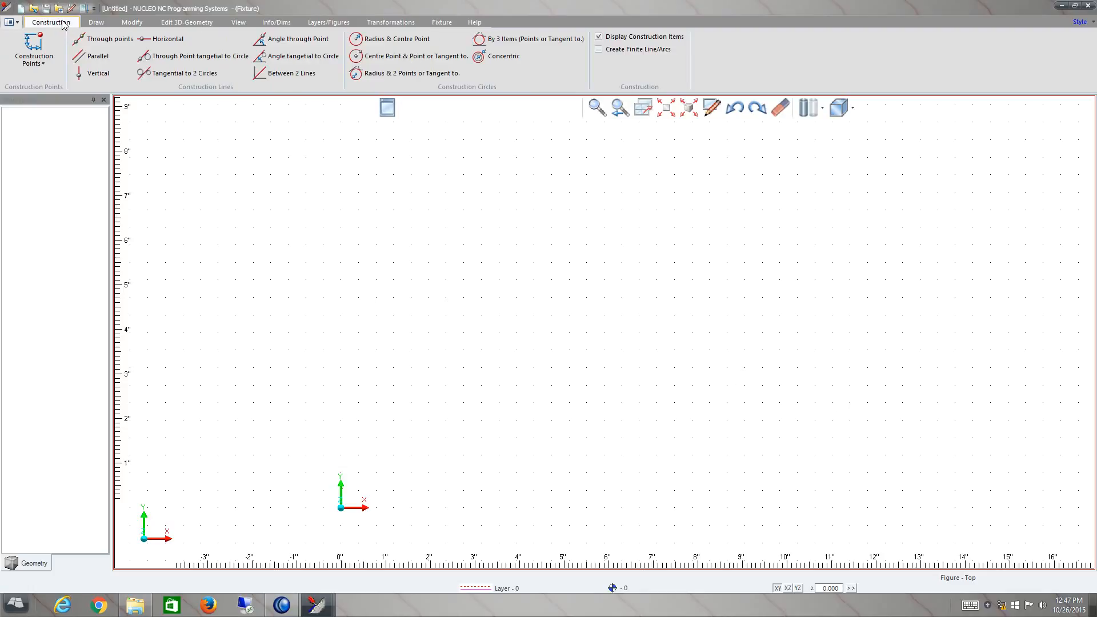
left_click(96, 23)
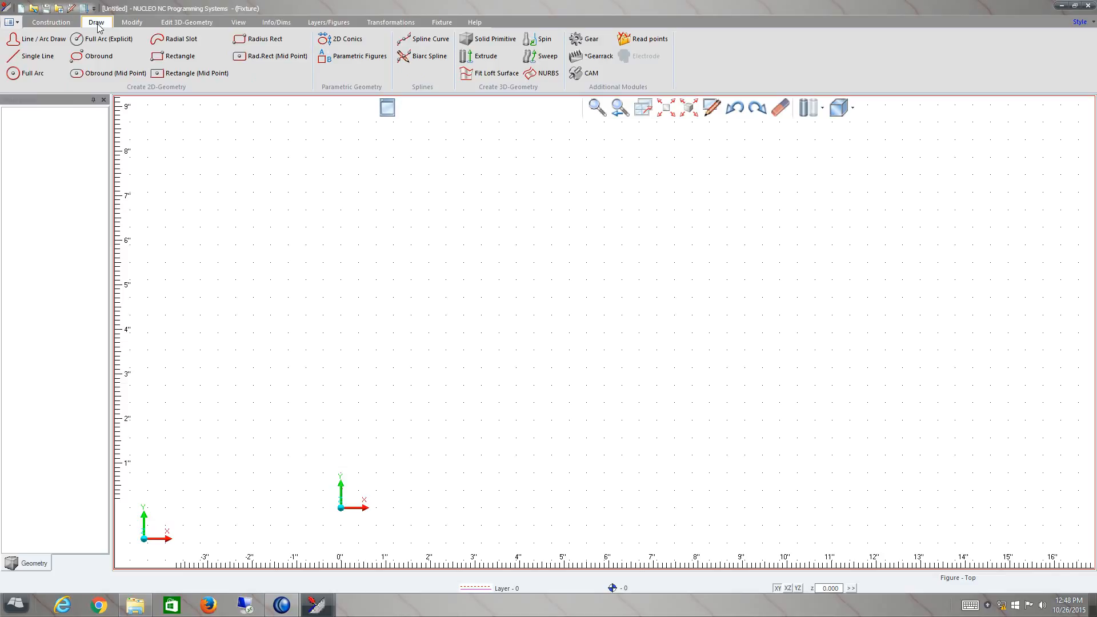
left_click(129, 23)
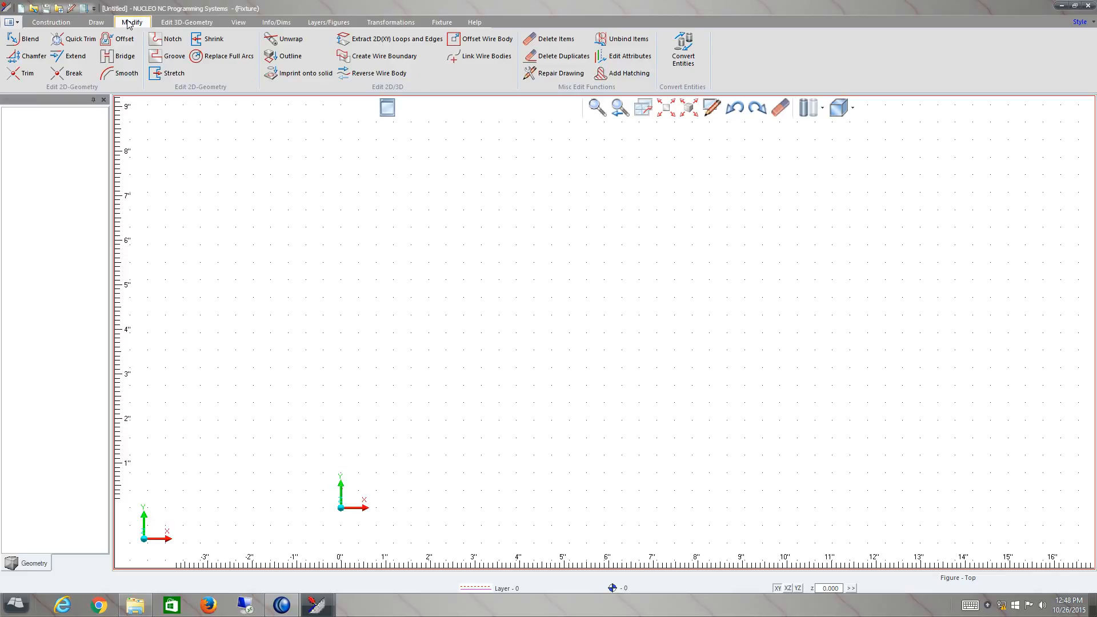
left_click(192, 25)
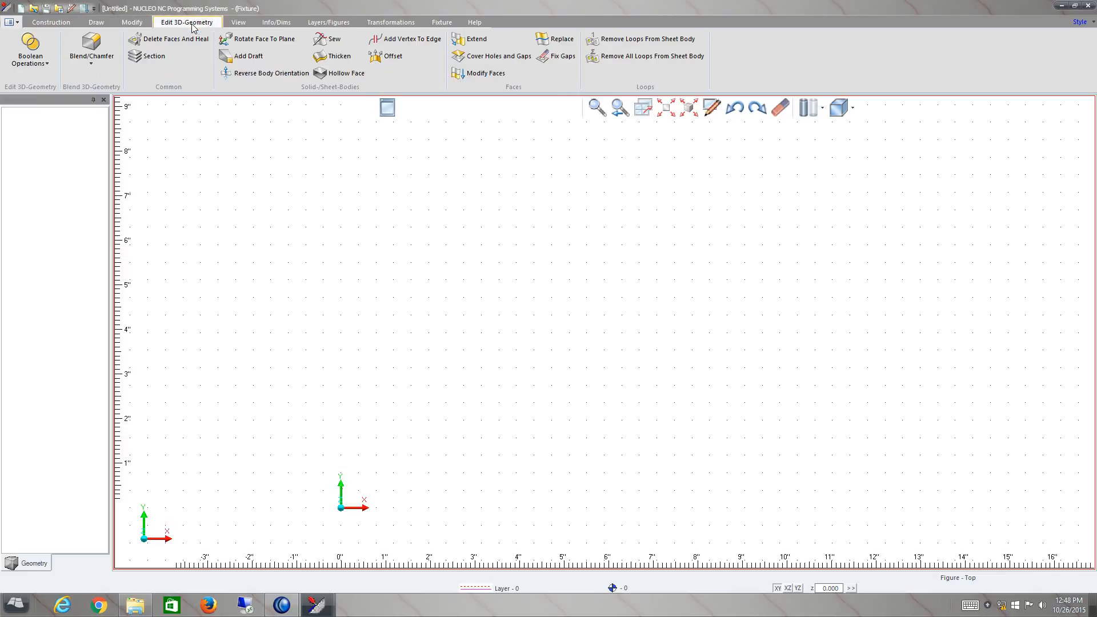
left_click(243, 27)
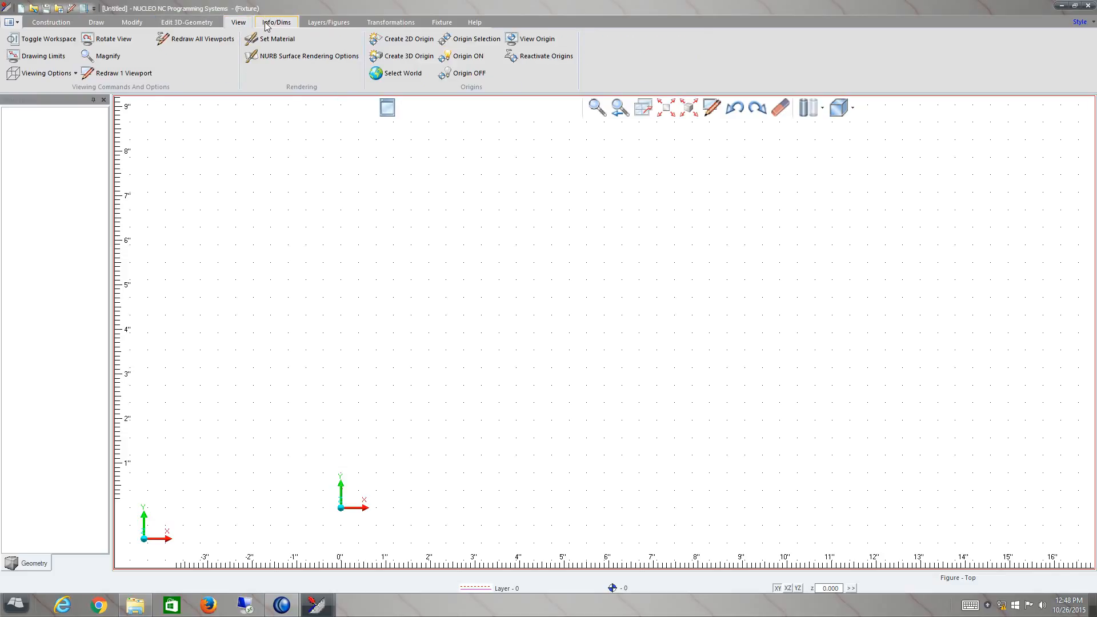
left_click(266, 25)
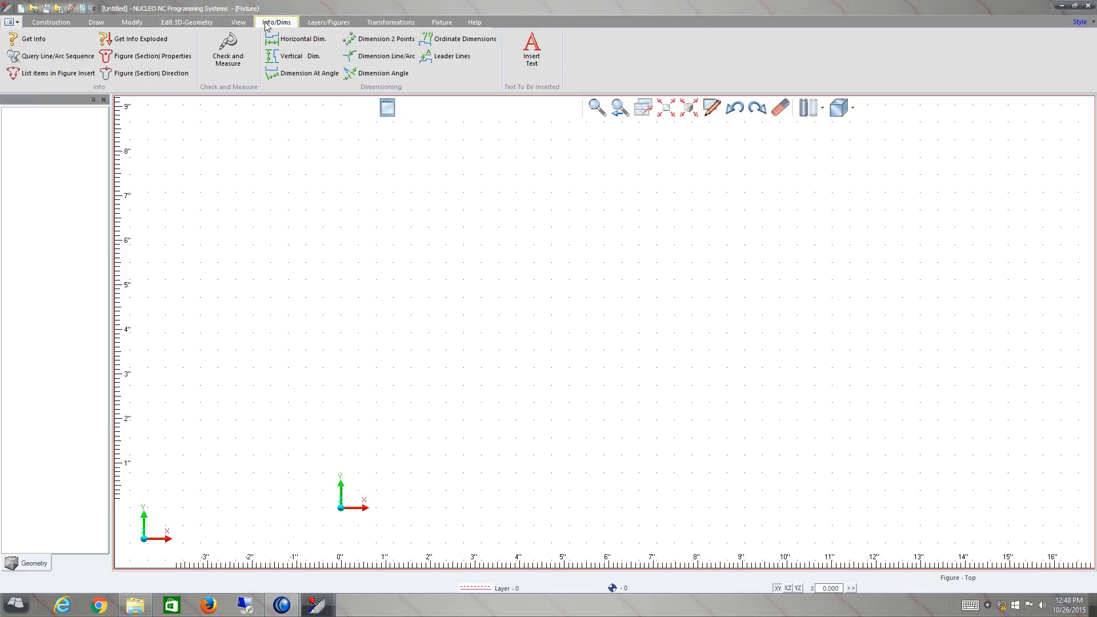
left_click(319, 25)
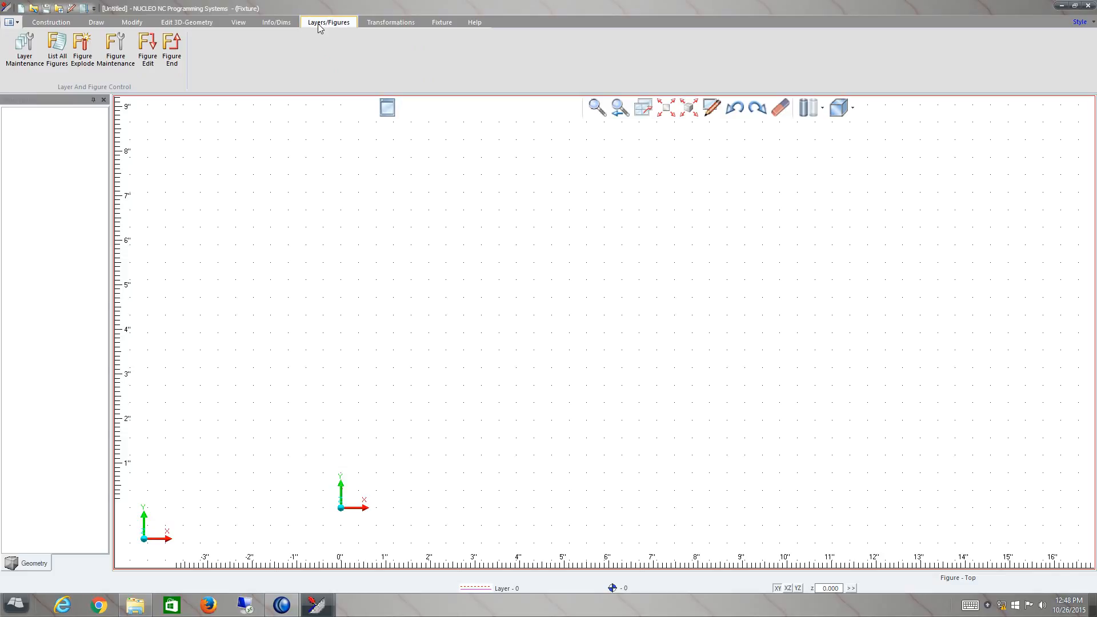
left_click(369, 25)
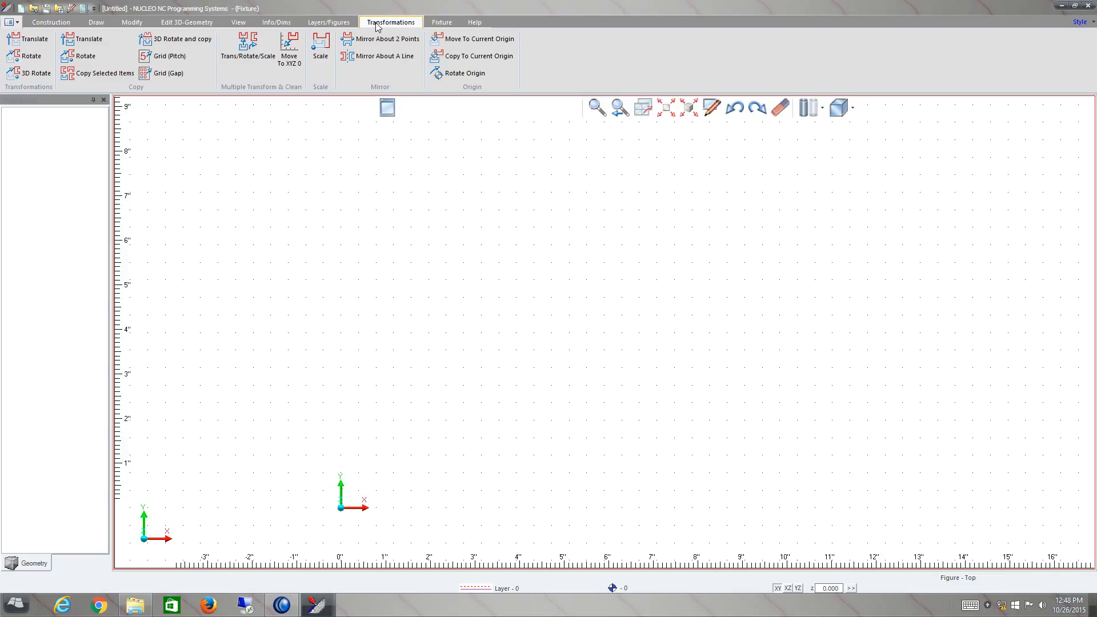
left_click(440, 24)
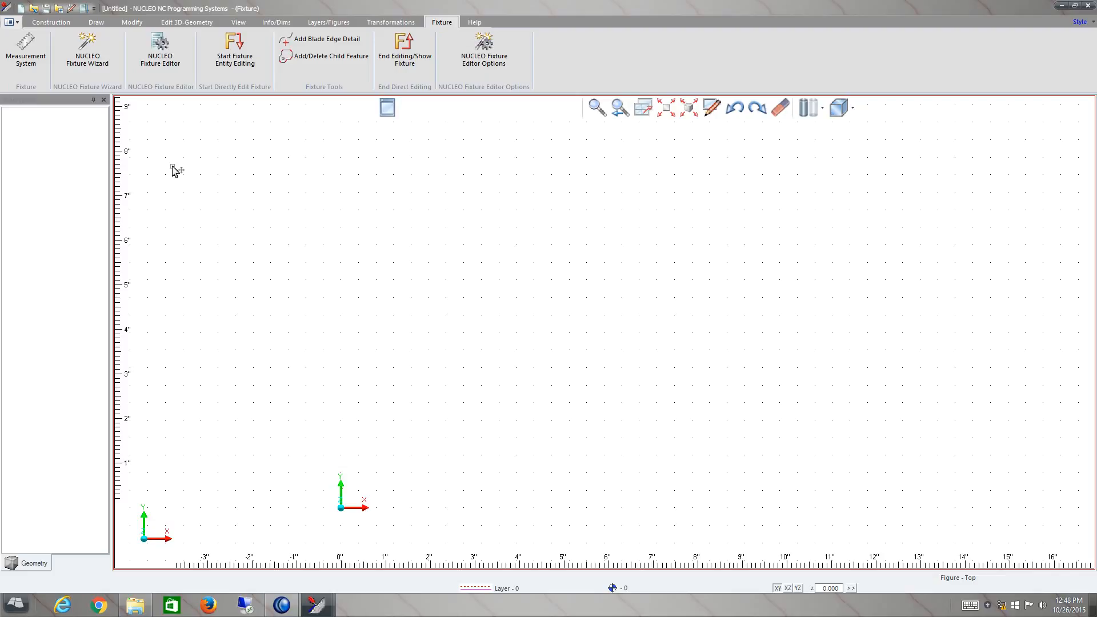
- Import the CAD file Box.x_t into the drawing
left_click(17, 24)
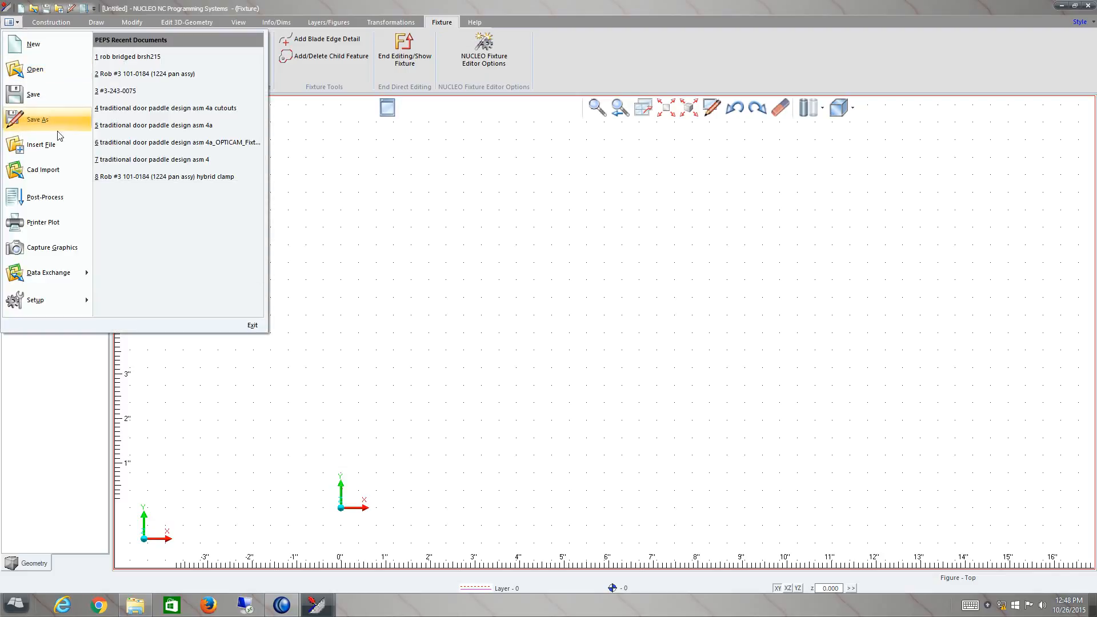
left_click(61, 170)
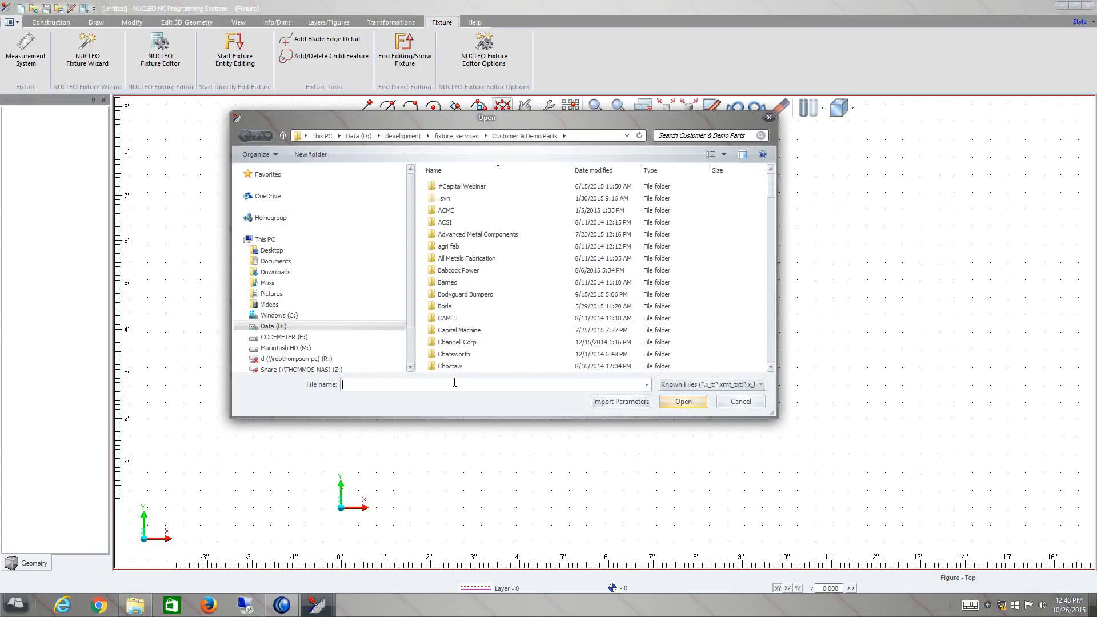
type("box.")
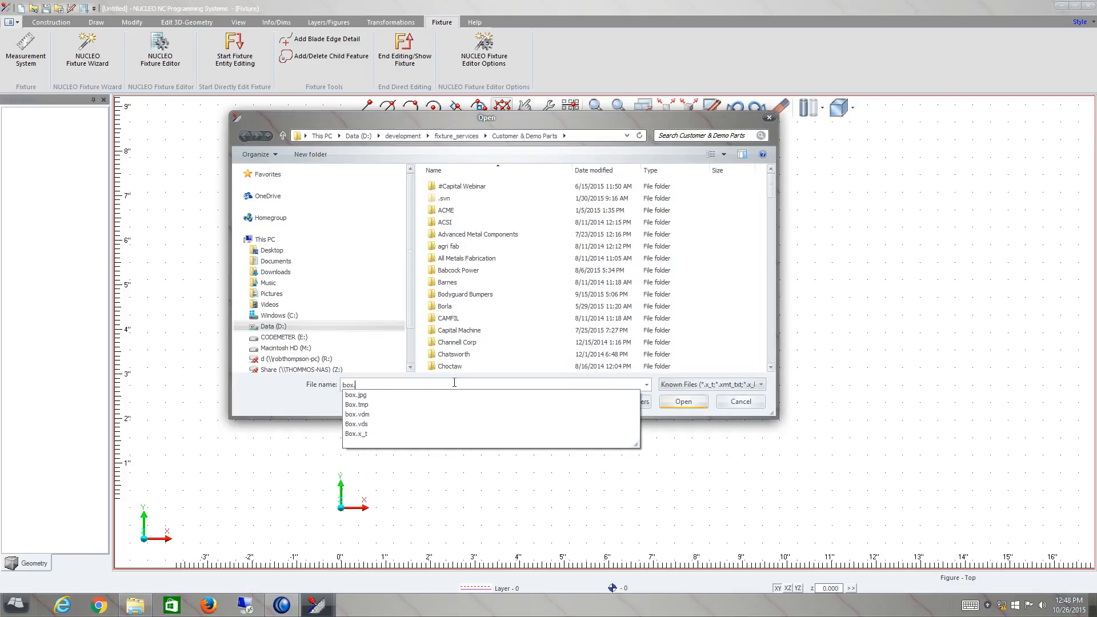
left_click(399, 435)
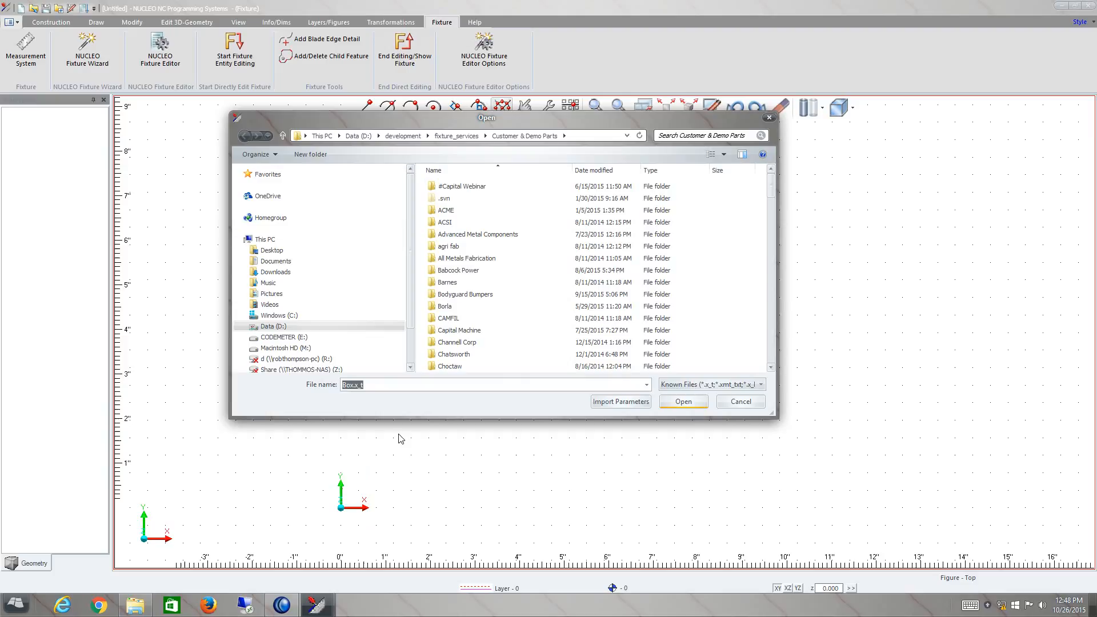
left_click(683, 401)
left_click(29, 167)
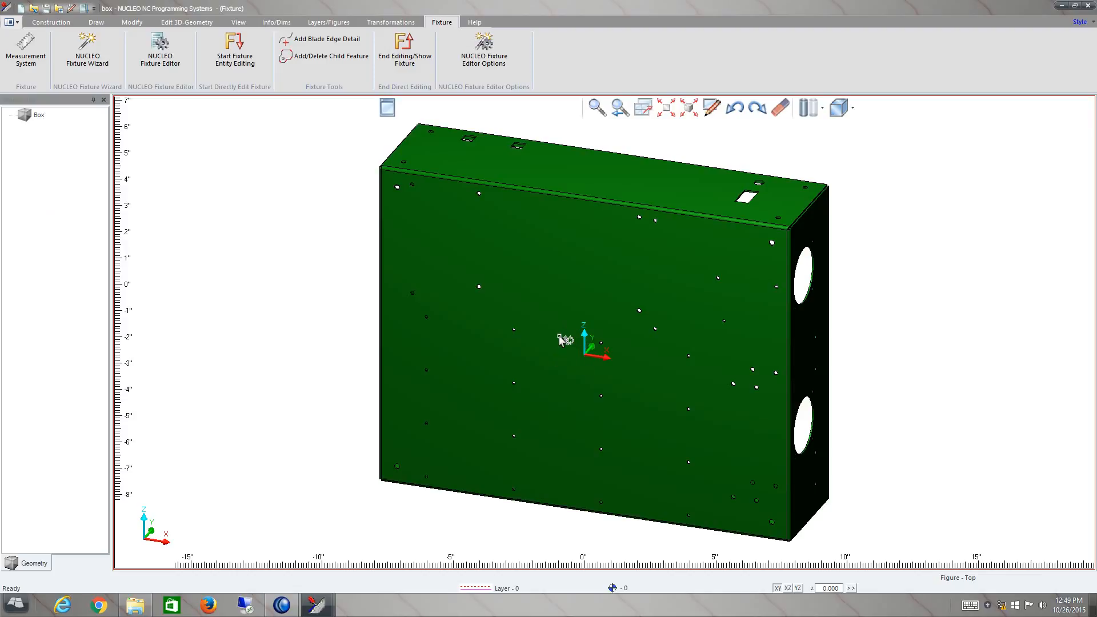
- Inspect the box in 3D and in four resized viewports, then return to the single isometric viewport
mouse_move(558, 332)
middle_mouse_down()
mouse_move(539, 370)
mouse_move(555, 340)
middle_mouse_up()
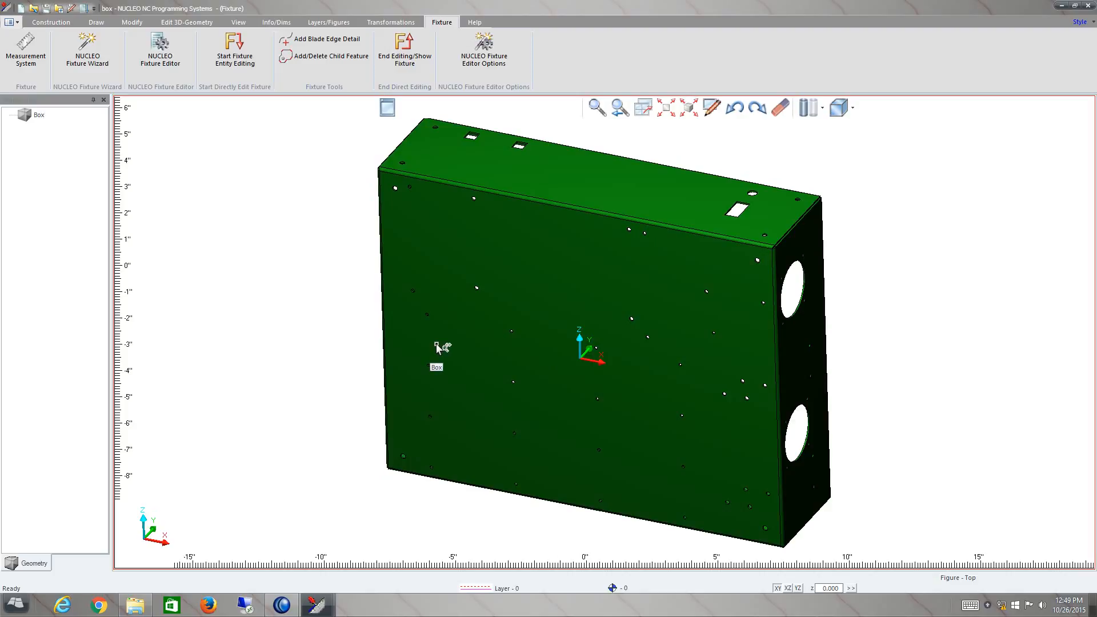
middle_click_drag(437, 344, 451, 363)
middle_click_drag(271, 353, 278, 363)
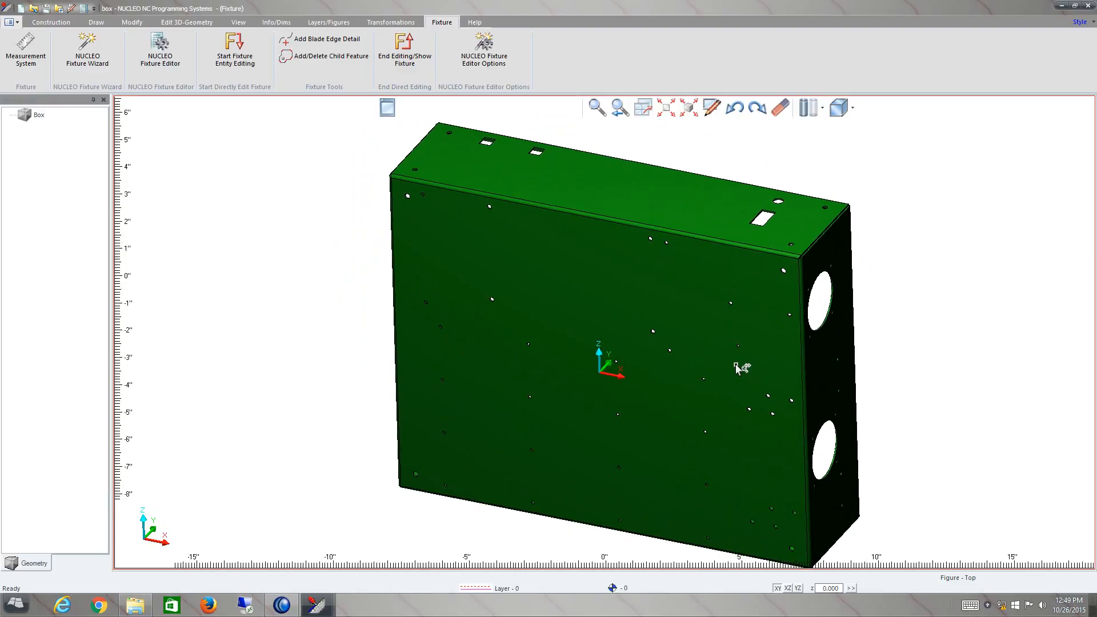
mouse_move(739, 360)
middle_mouse_down()
mouse_move(753, 392)
mouse_move(752, 366)
middle_mouse_up()
mouse_move(947, 348)
middle_mouse_down()
mouse_move(951, 369)
mouse_move(952, 351)
middle_mouse_up()
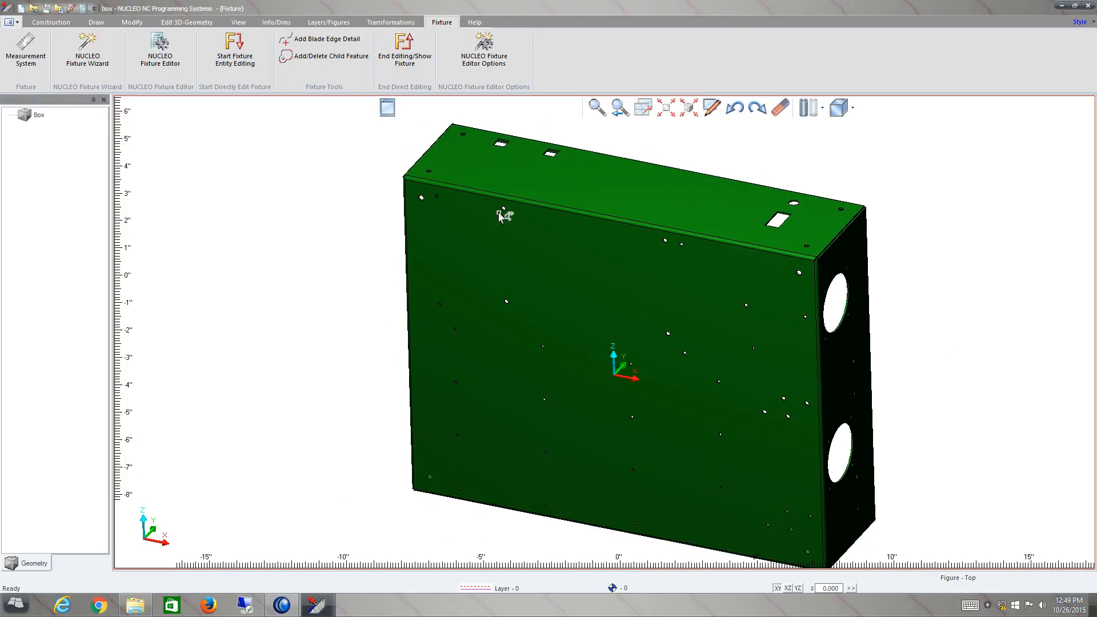
left_click(646, 112)
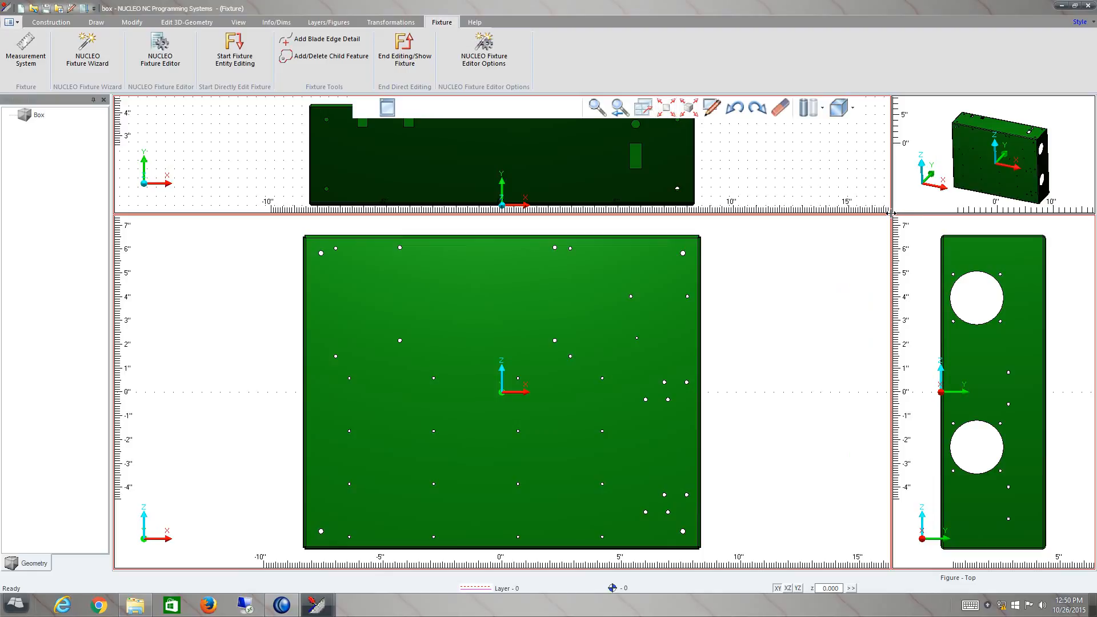
left_click_drag(892, 213, 777, 315)
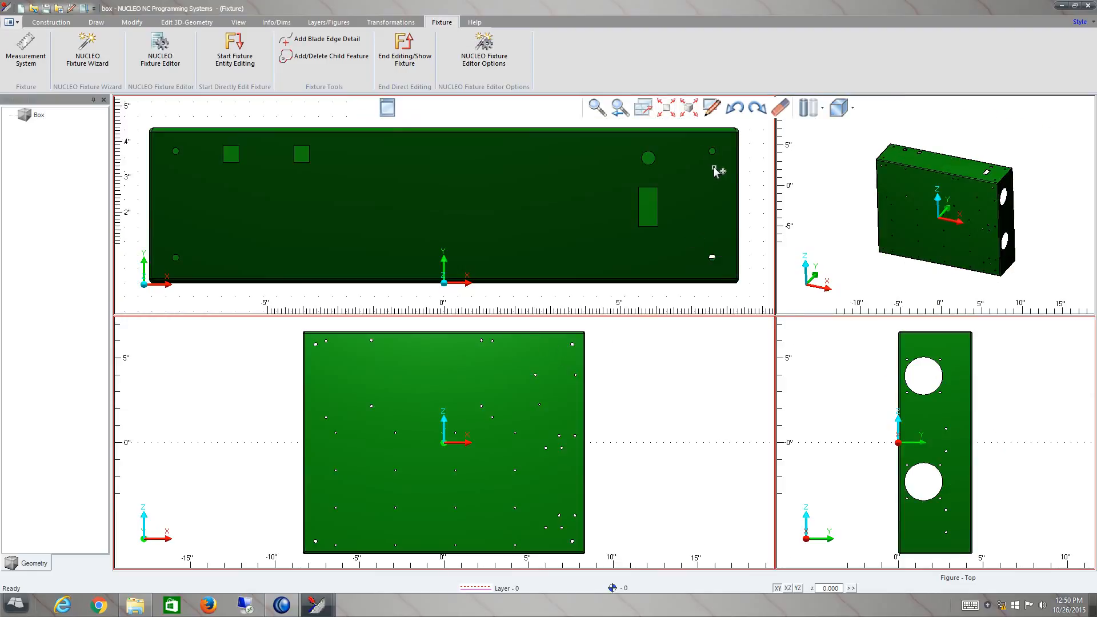
left_click(647, 111)
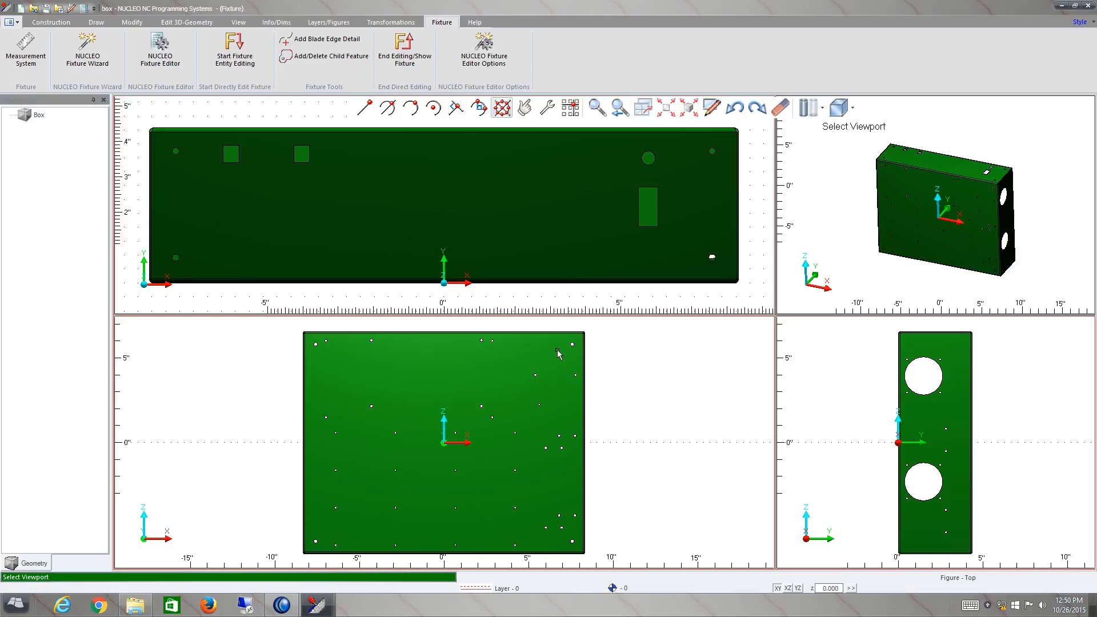
left_click(862, 249)
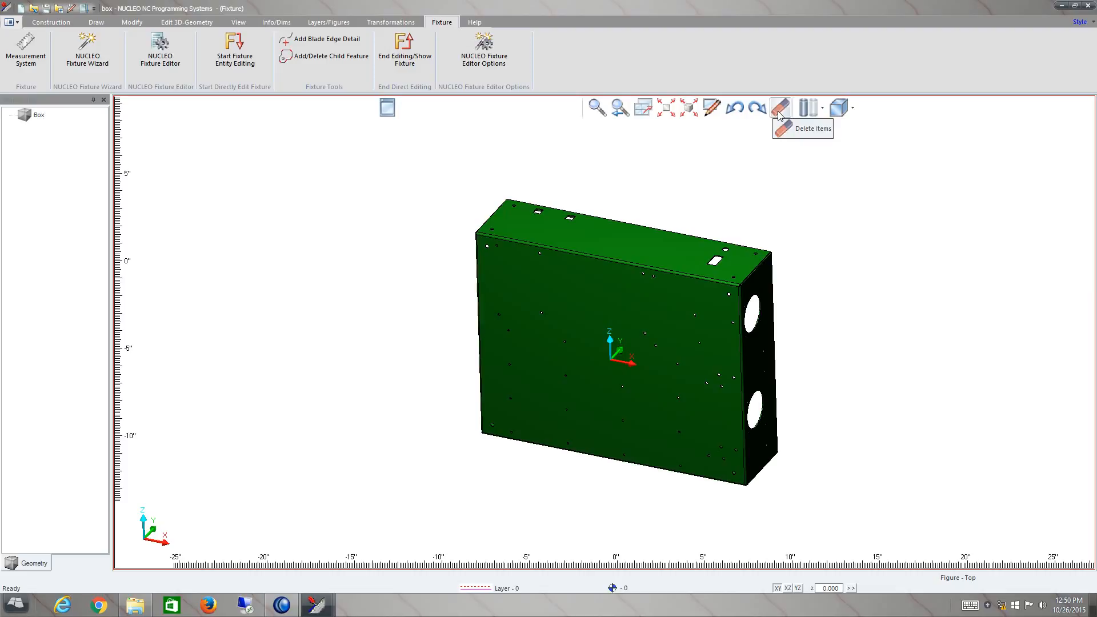
left_click(852, 109)
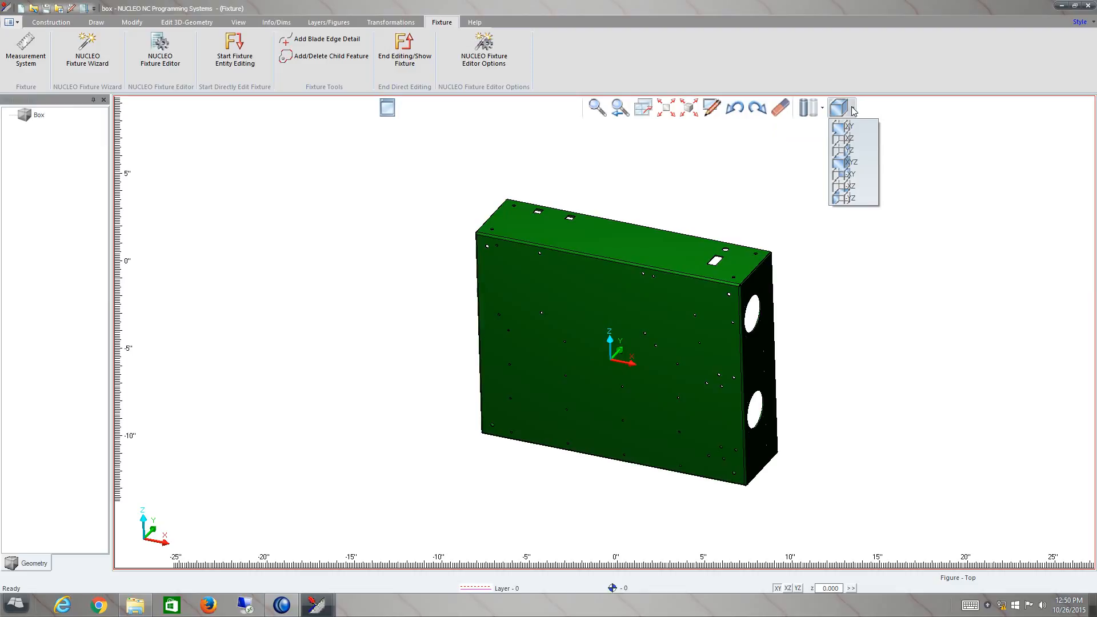
left_click(913, 137)
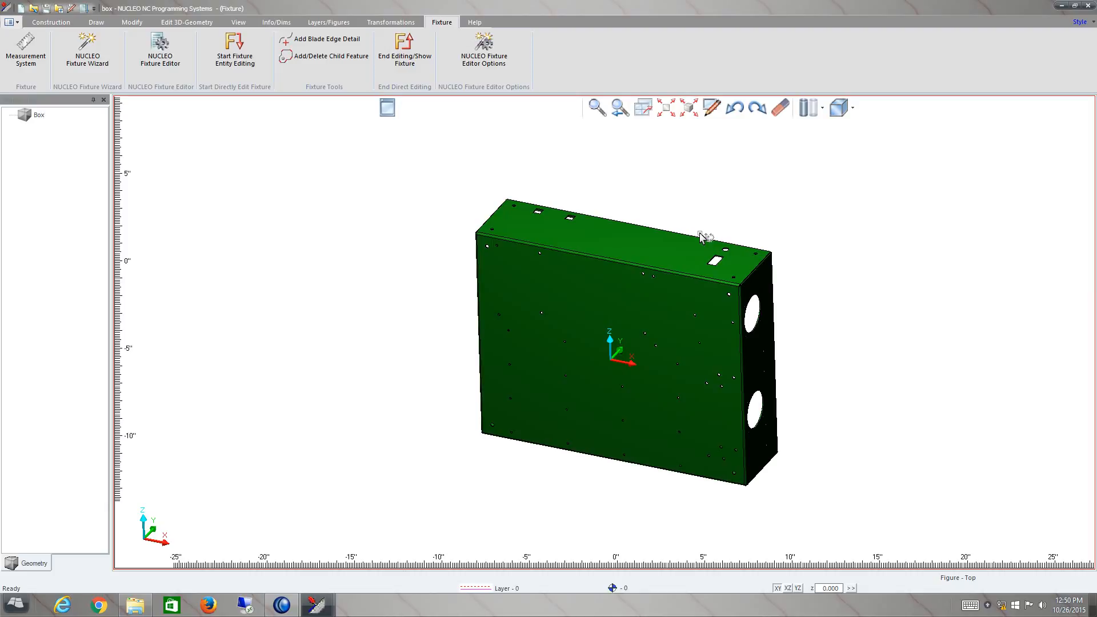
left_click(781, 108)
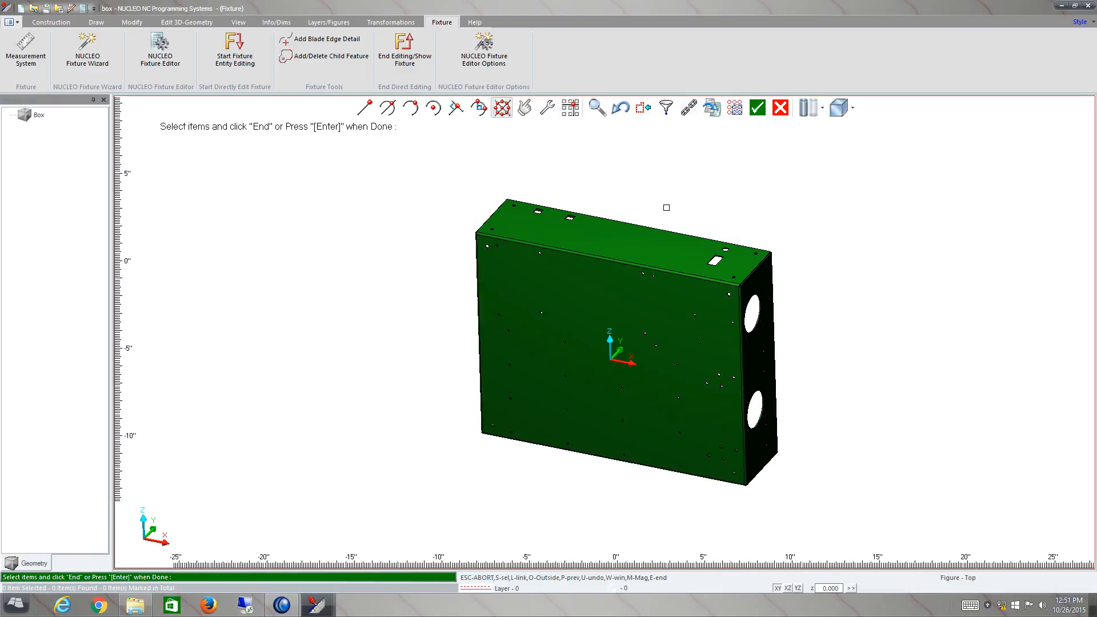
key("Escape")
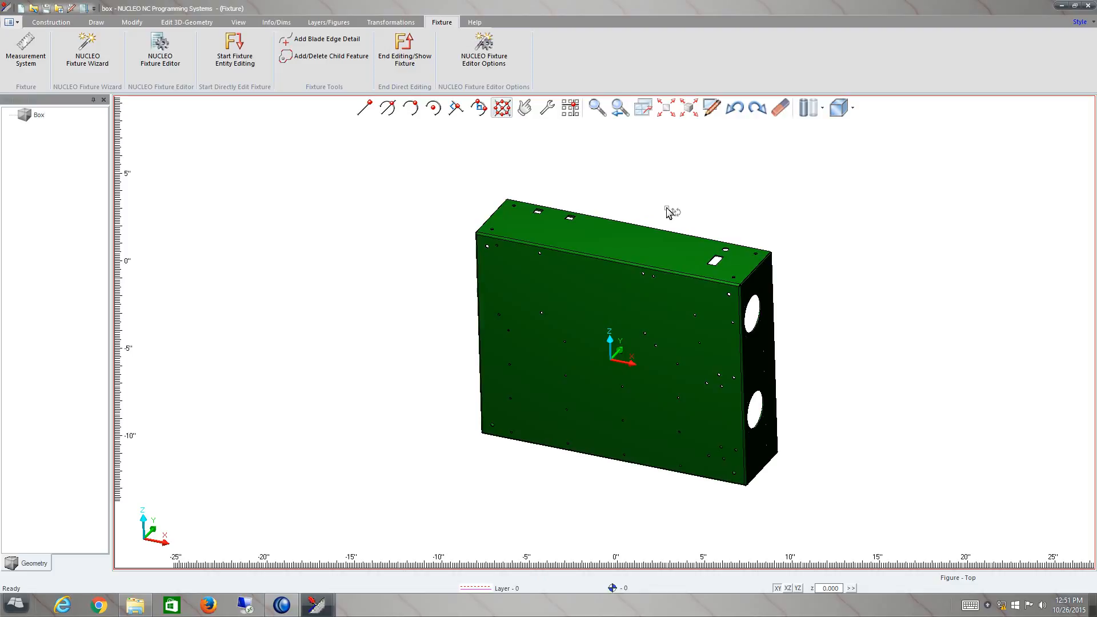
middle_click_drag(668, 203, 485, 257)
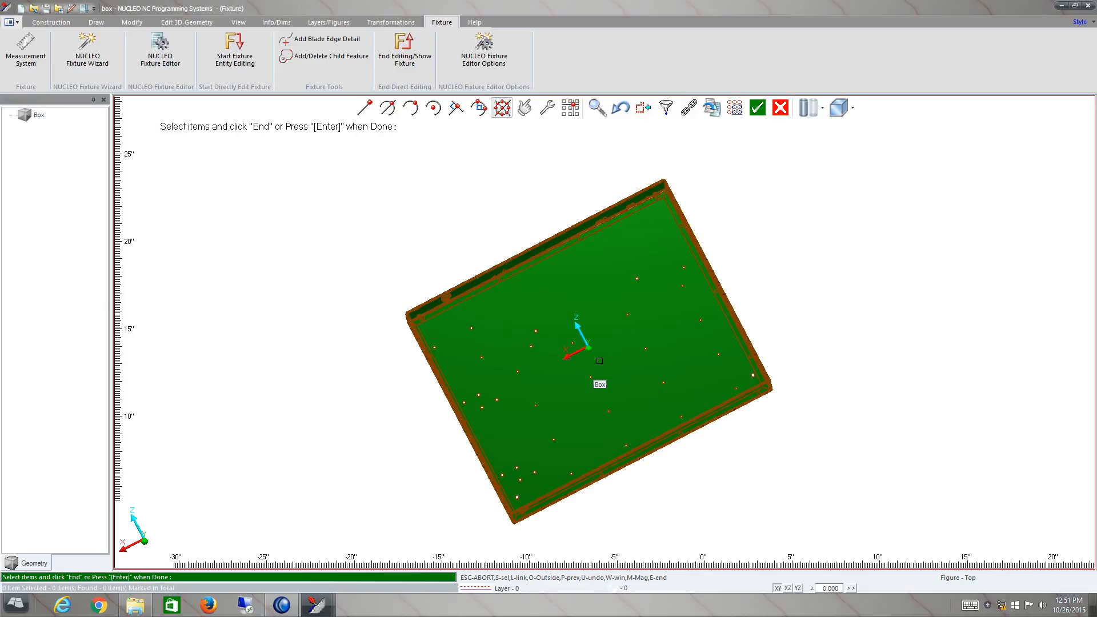
key("Return")
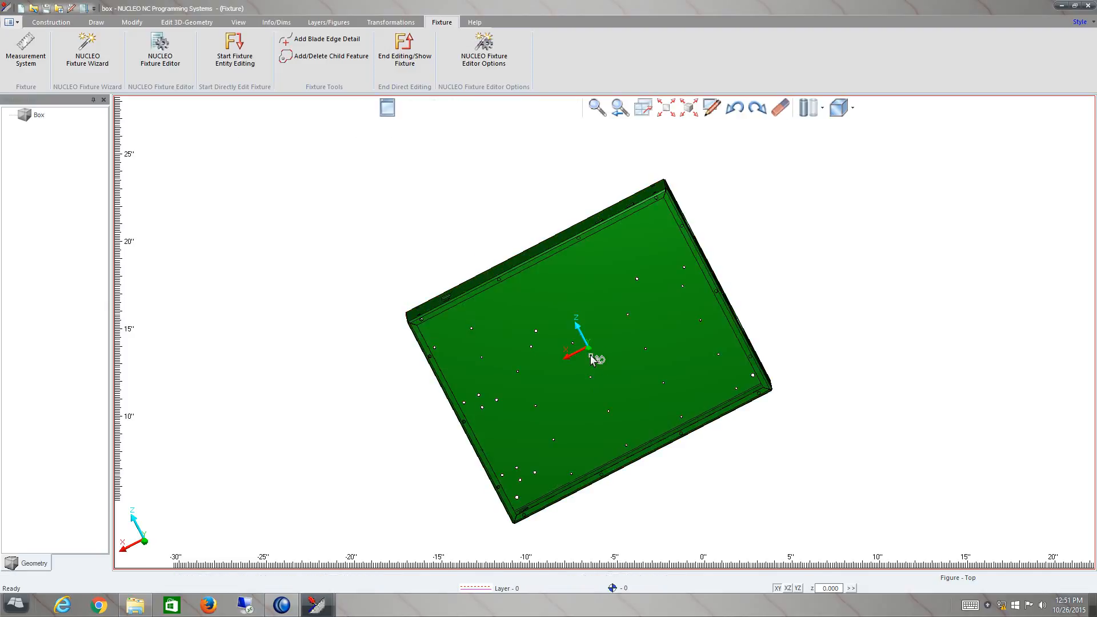
- Make one translated copy of the box from a point at the axis origin to X30 and fit both boxes in view
scroll(739, 269, "down", 1)
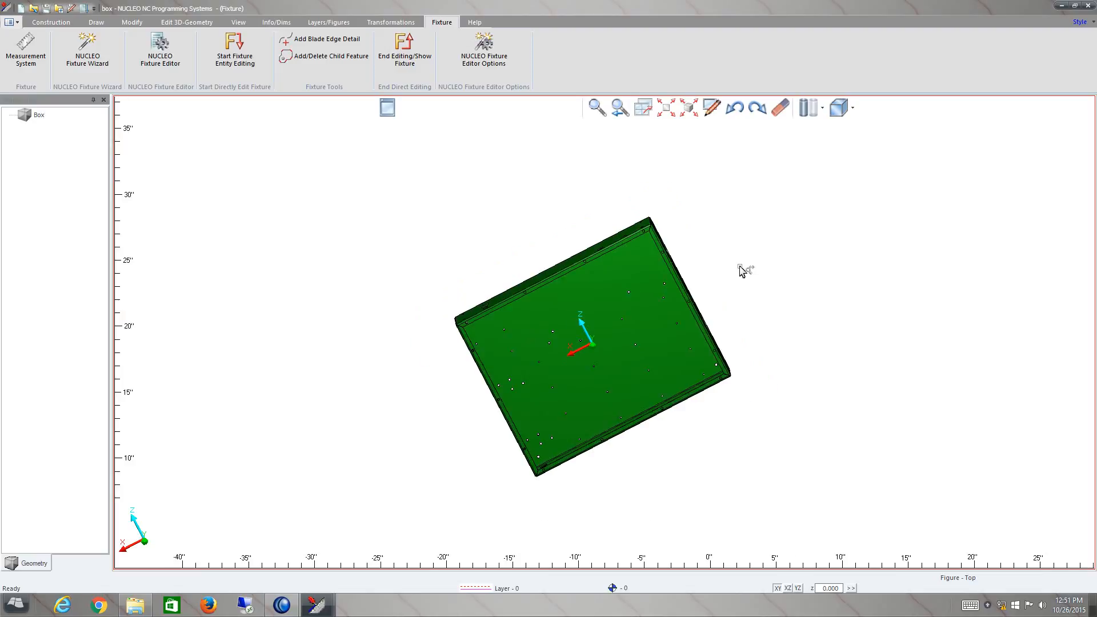
scroll(708, 289, "down", 1)
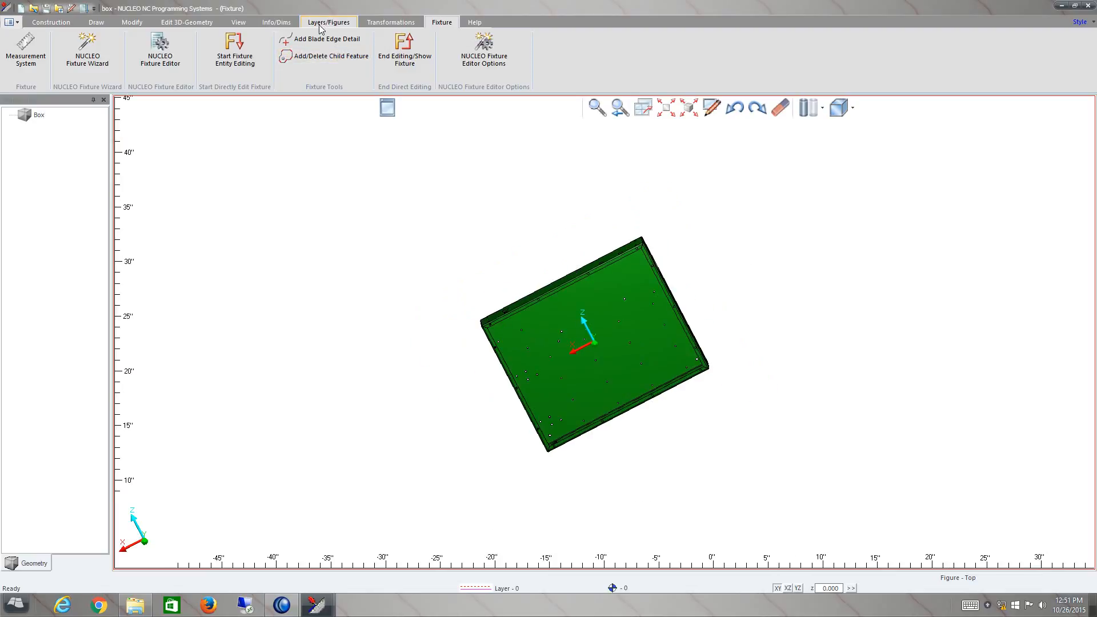
left_click(381, 24)
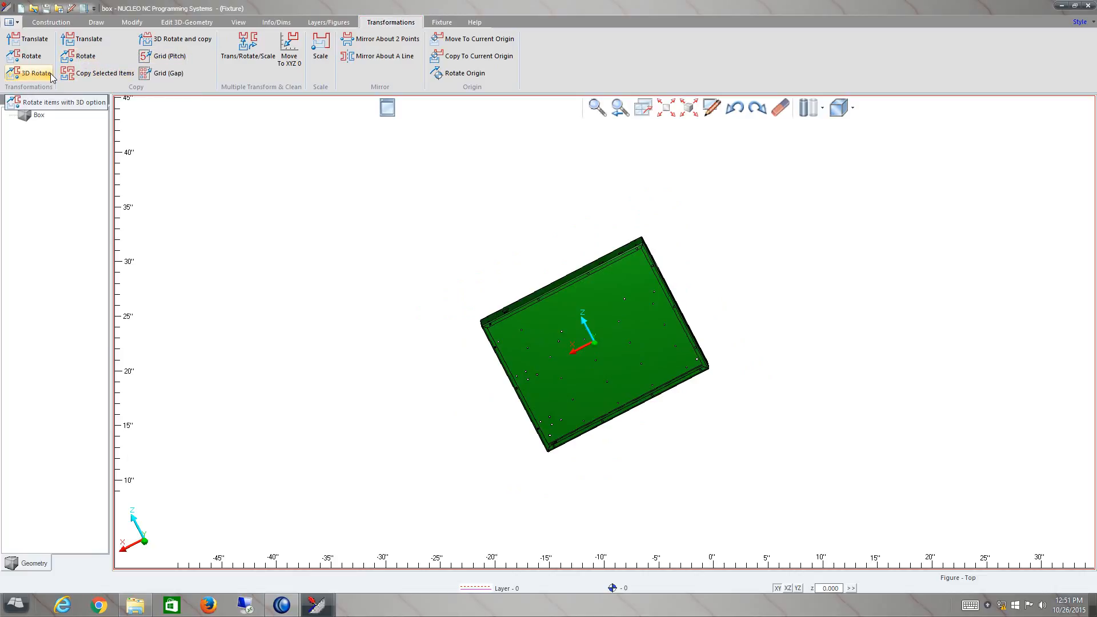
left_click(81, 37)
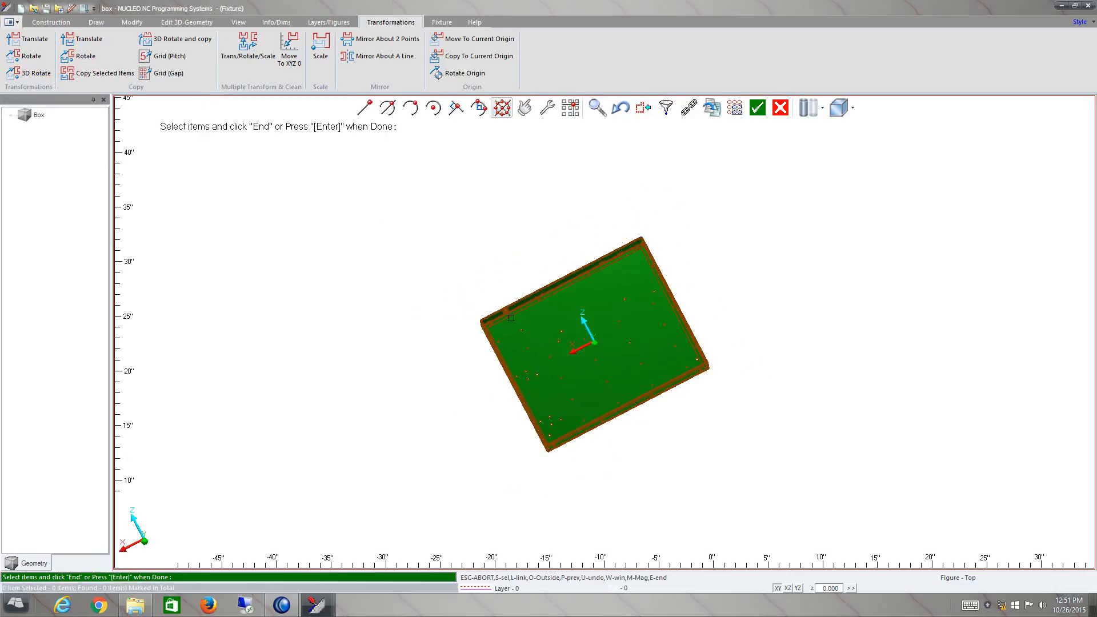
left_click(519, 312)
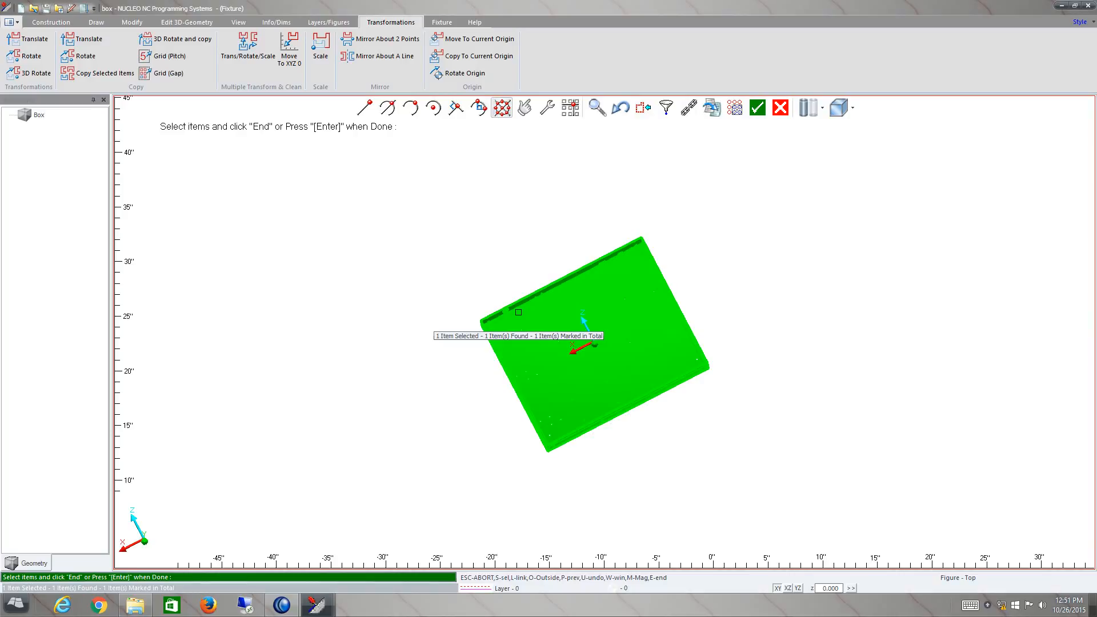
key("Return")
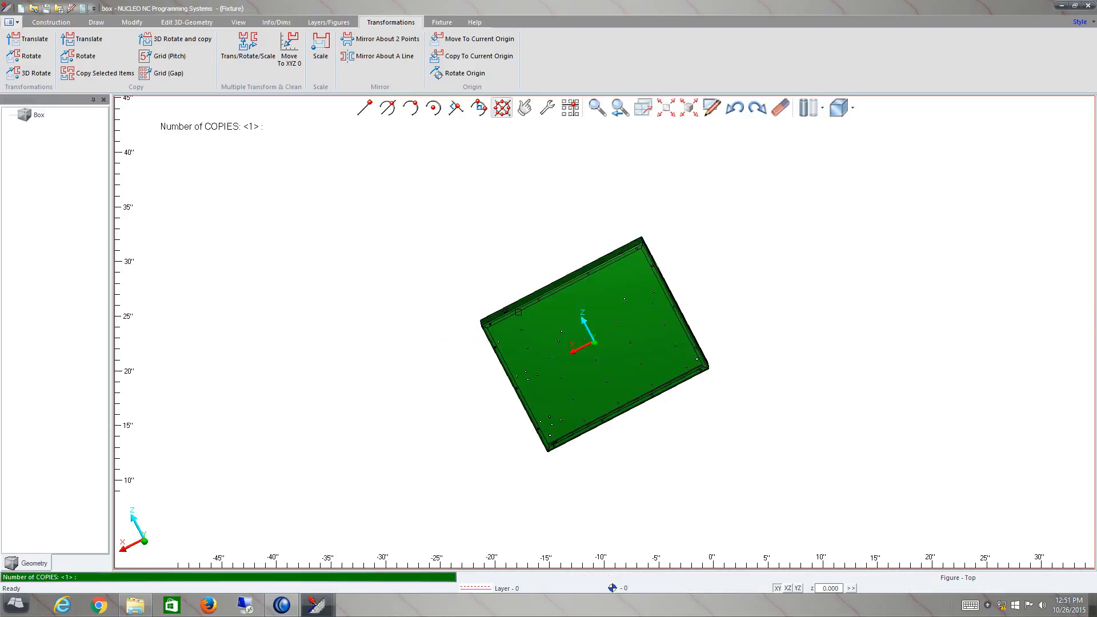
key("Return")
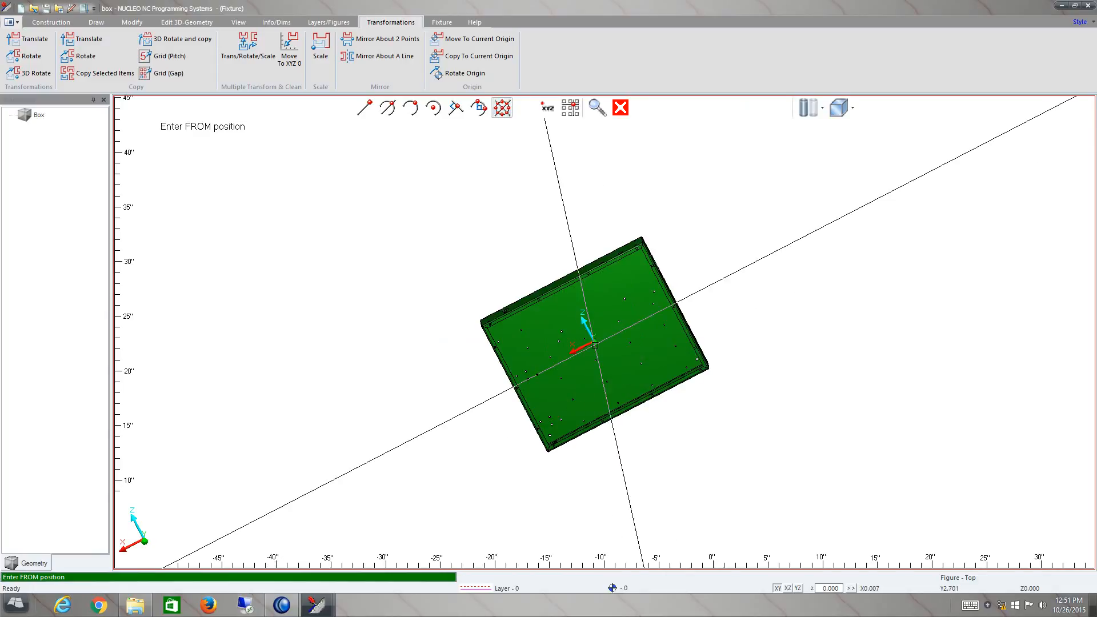
left_click(595, 345)
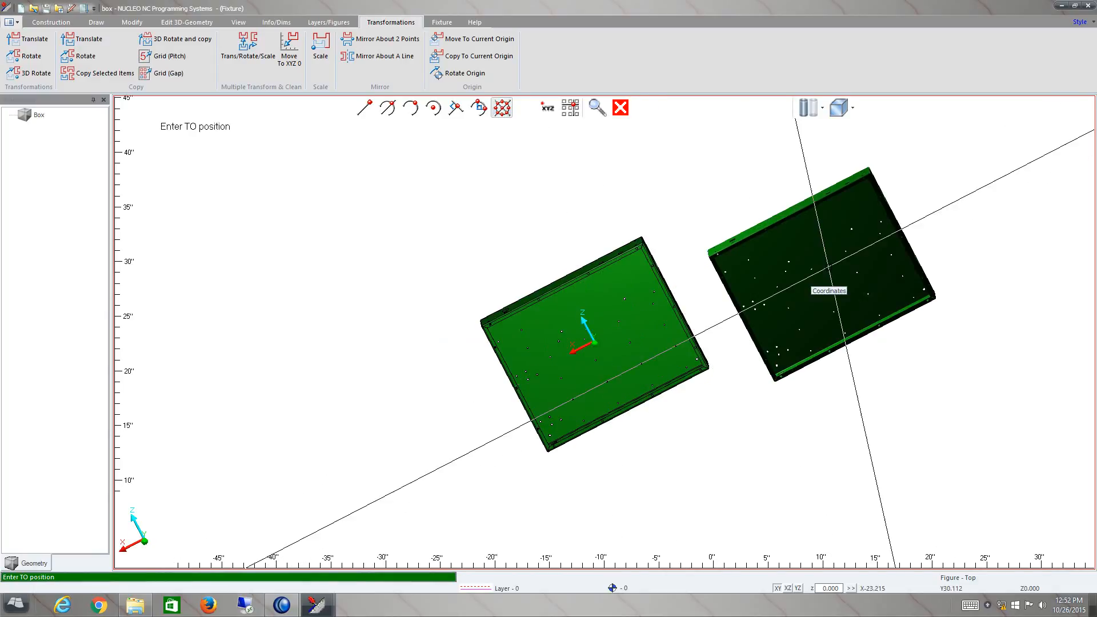
type("x")
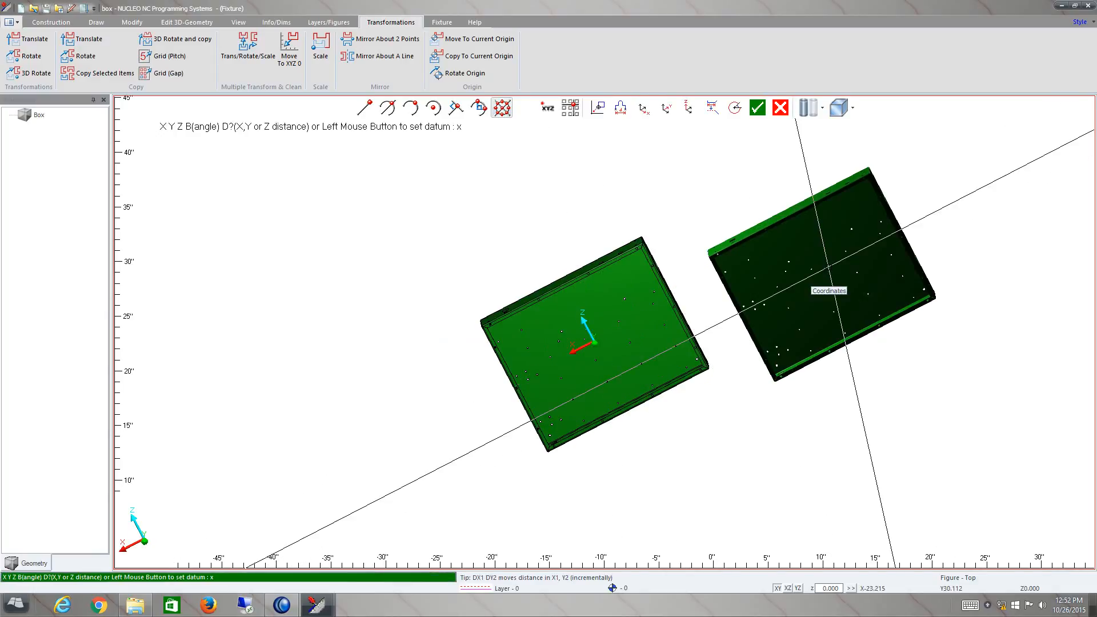
type("30")
key("Return")
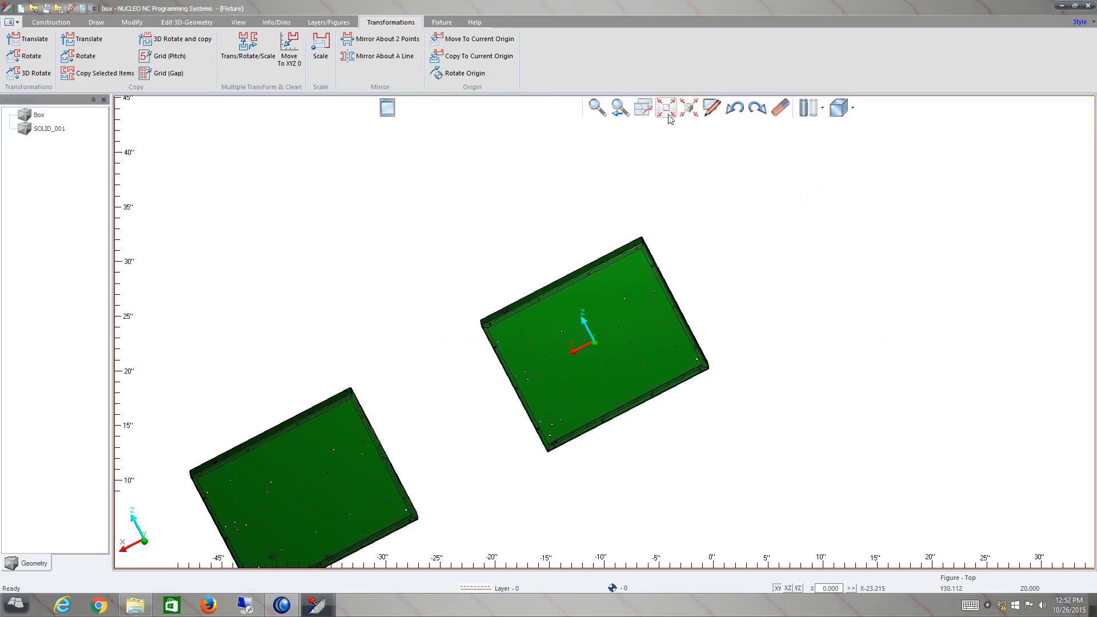
left_click(667, 112)
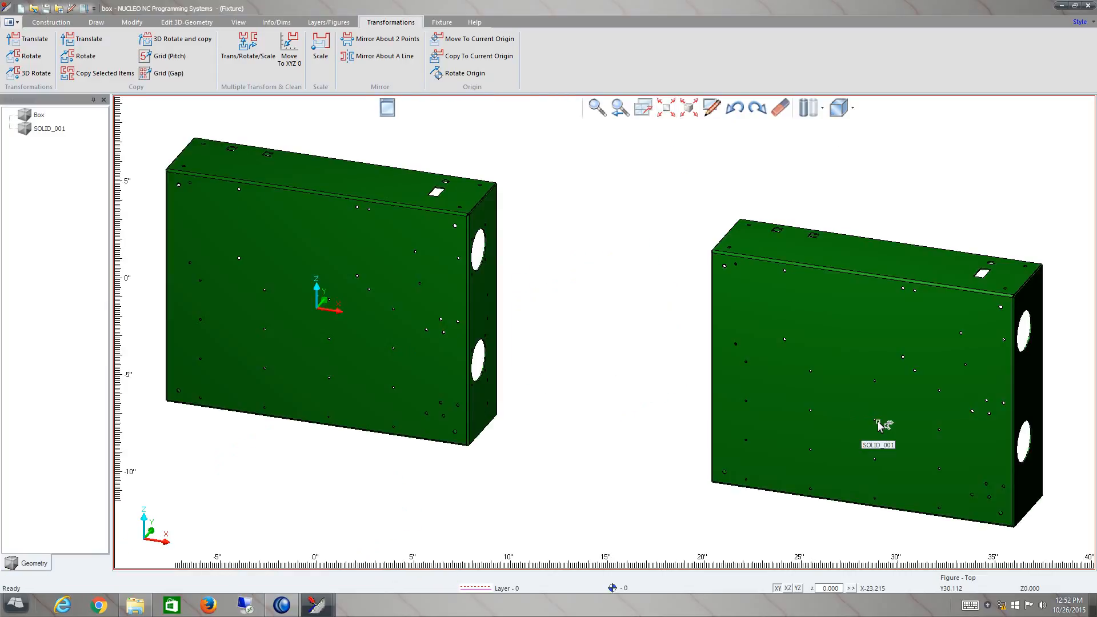
- Start deleting items, select both boxes individually, and deselect each of them again
left_click(780, 109)
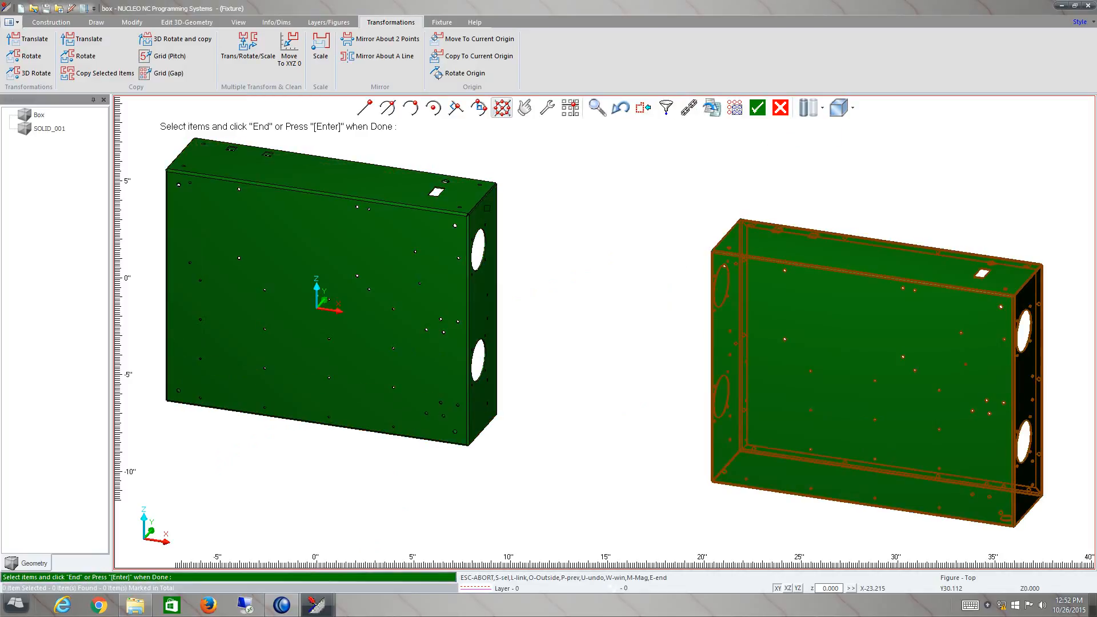
left_click(451, 211)
left_click(748, 267)
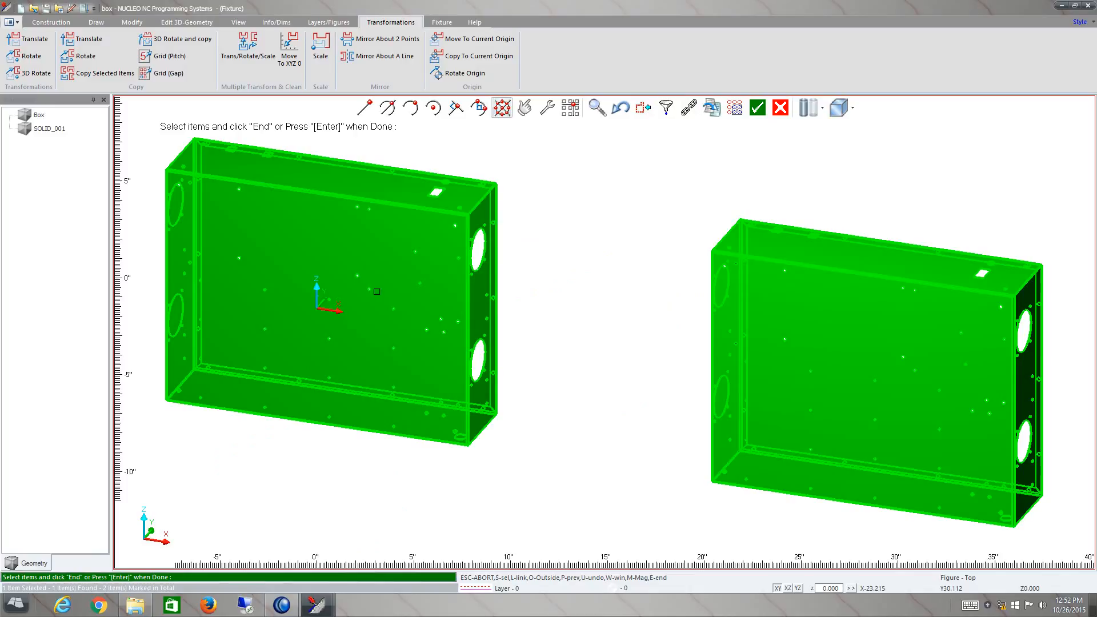
right_click(812, 330)
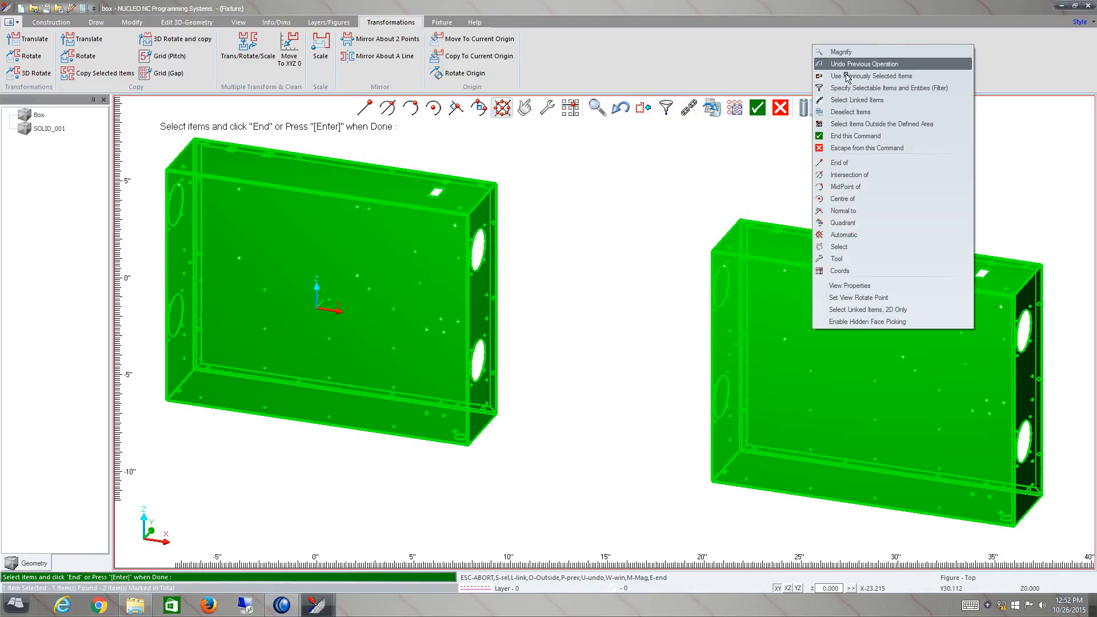
left_click(840, 112)
left_click(806, 294)
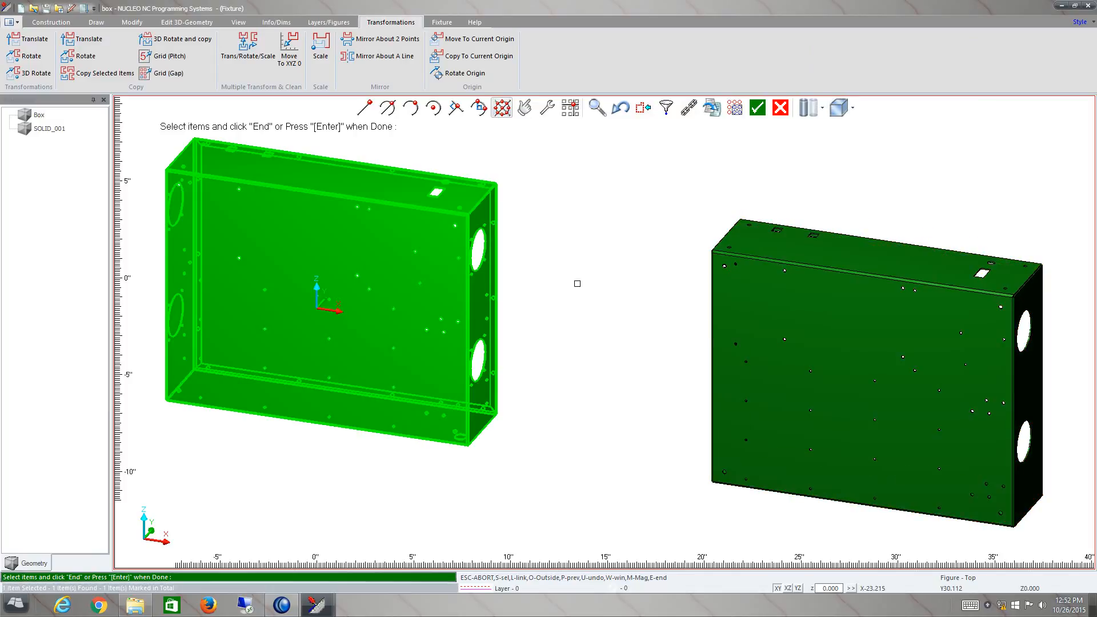
left_click(409, 240)
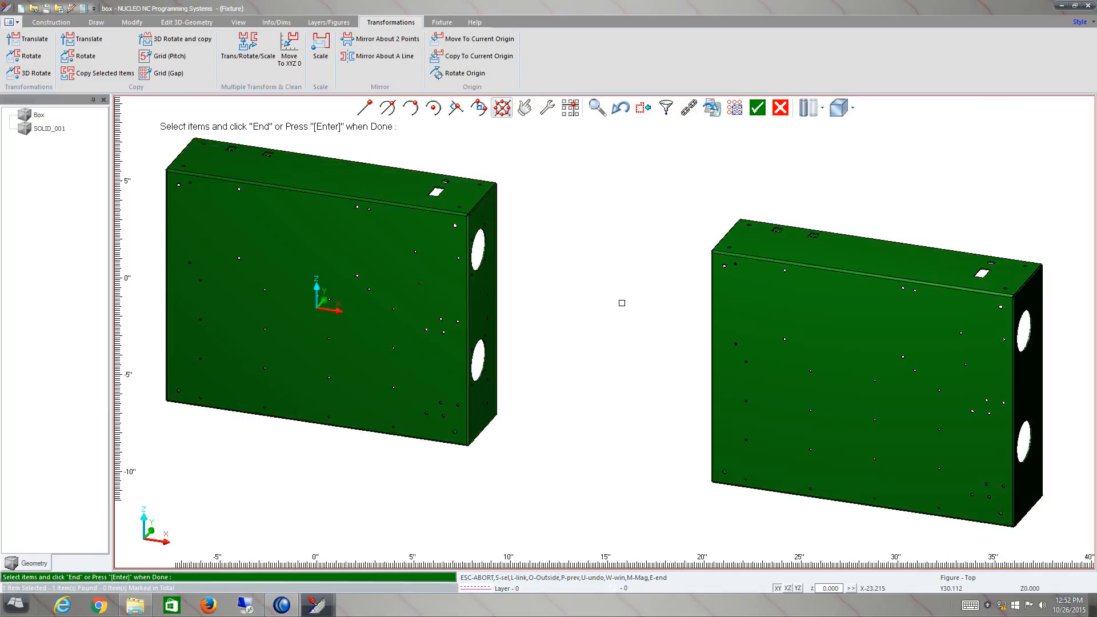
- Try to select the boxes with left-to-right selection windows that do not fully enclose them
scroll(621, 302, "down", 2)
scroll(621, 302, "down", 1)
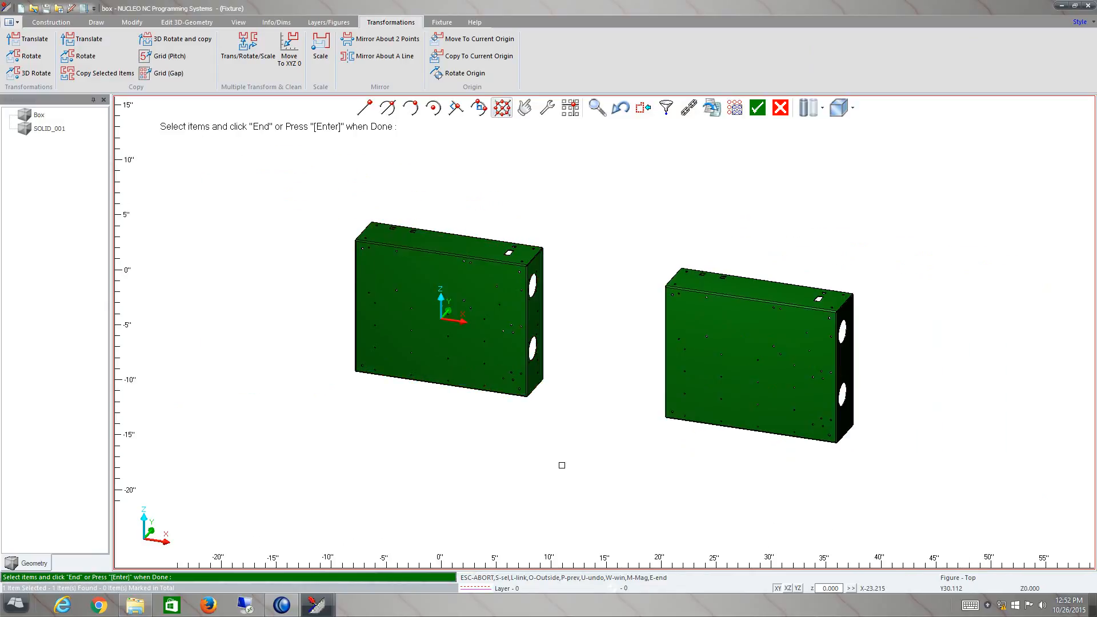
left_click_drag(308, 472, 701, 310)
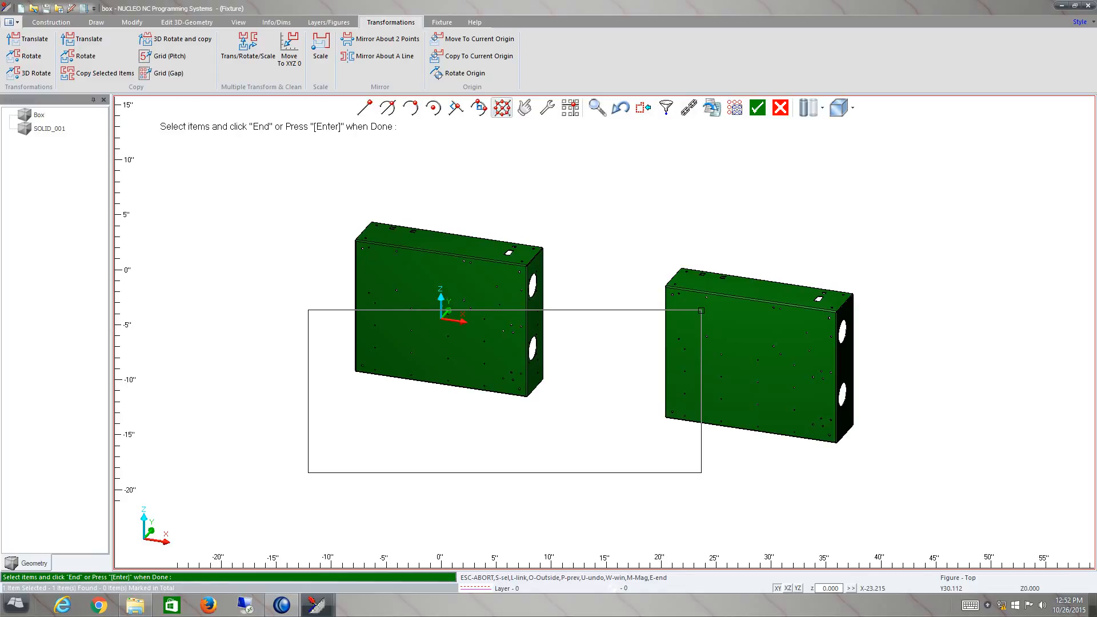
left_click_drag(701, 311, 702, 311)
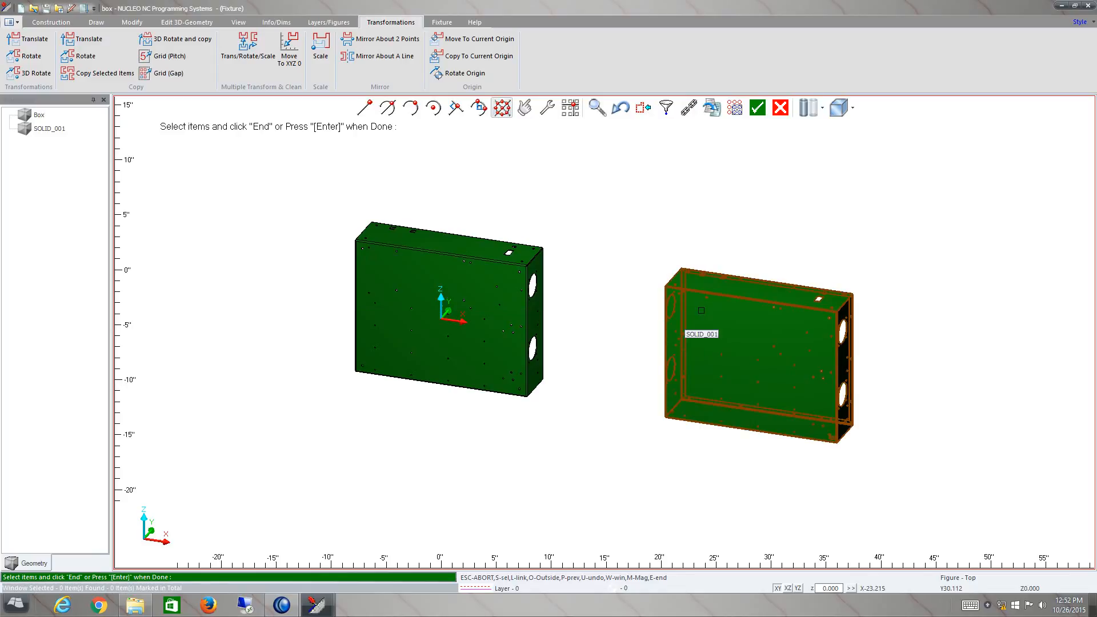
left_click_drag(319, 448, 416, 407)
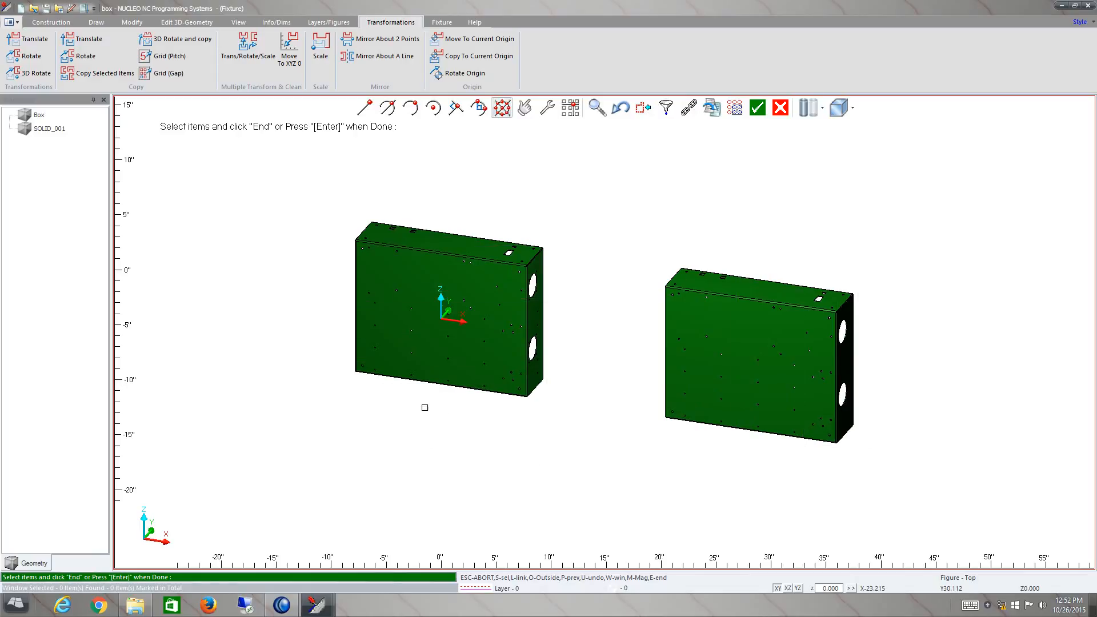
- Select both boxes with a right-to-left crossing window, delete them, and undo the deletion
left_click_drag(921, 161, 513, 288)
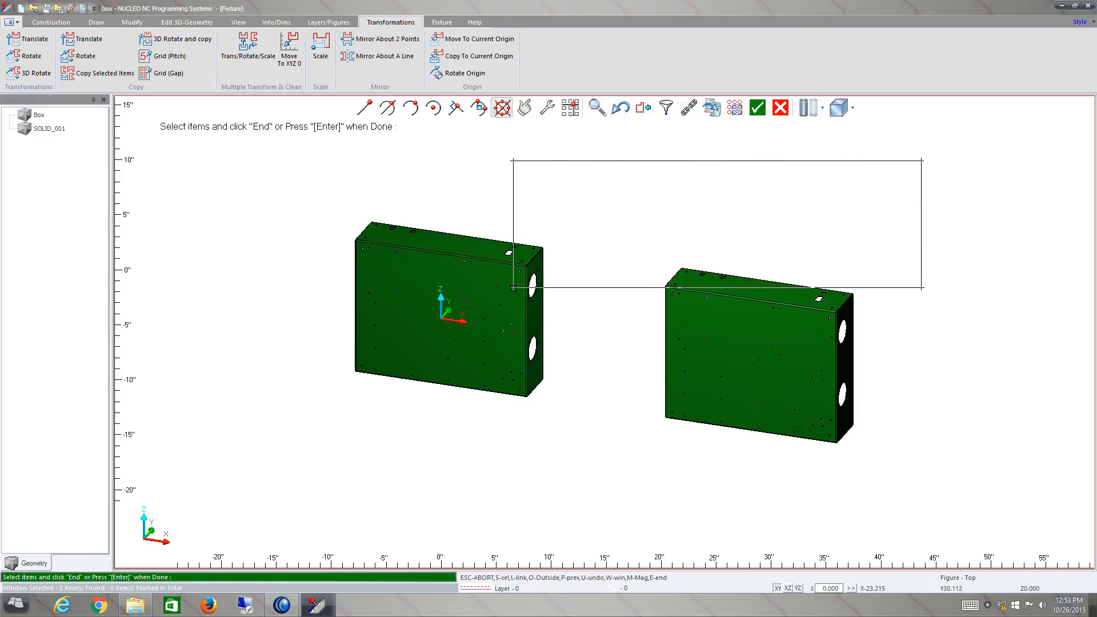
left_click_drag(513, 288, 513, 287)
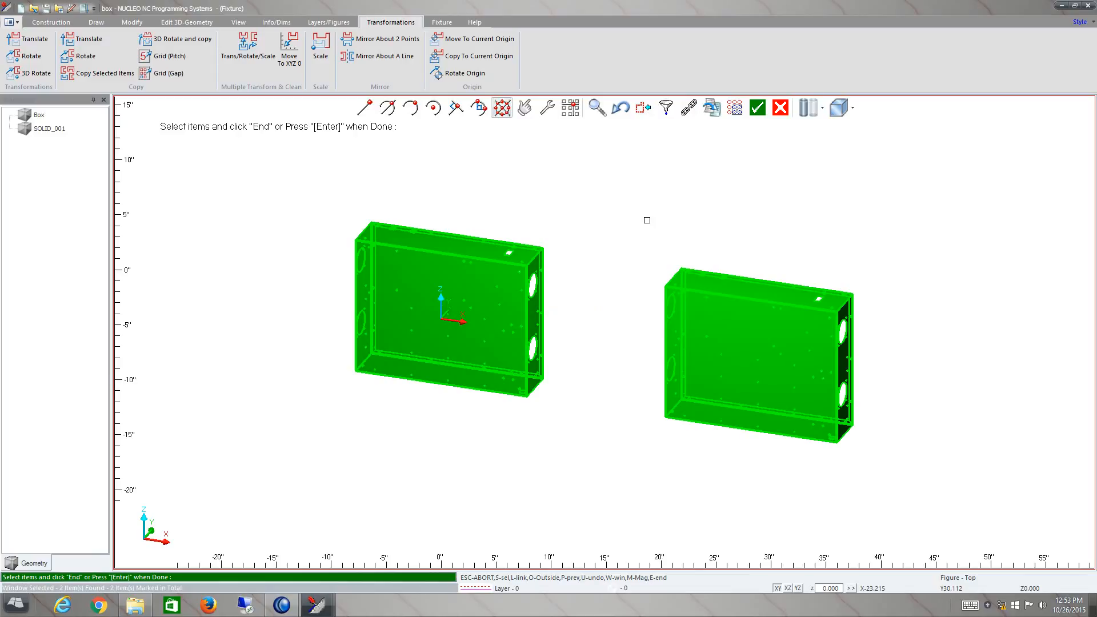
left_click(758, 108)
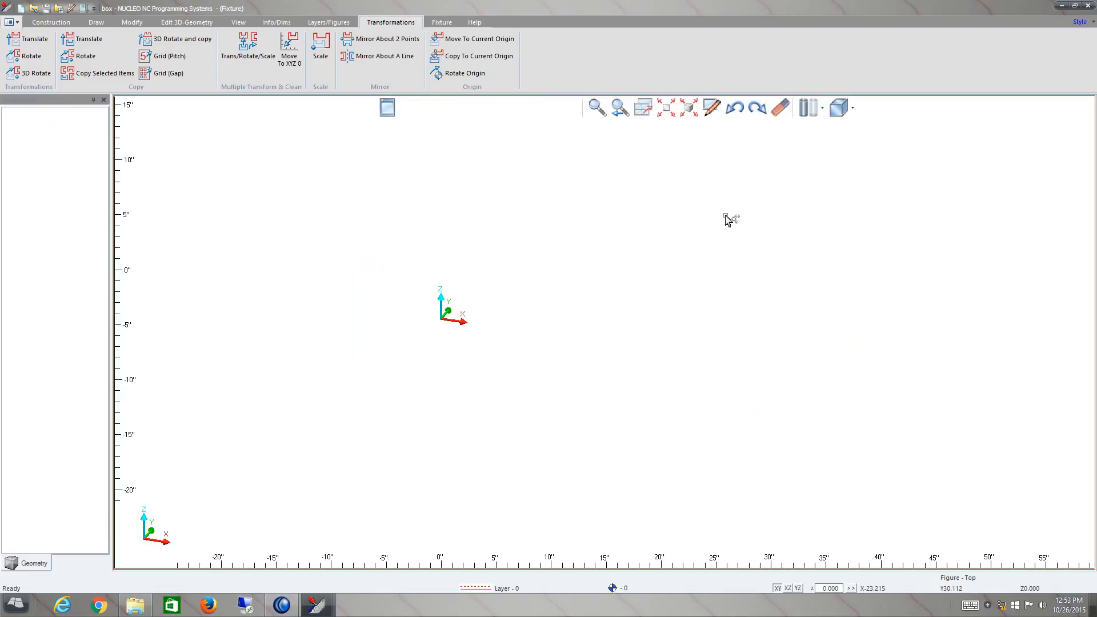
left_click(736, 108)
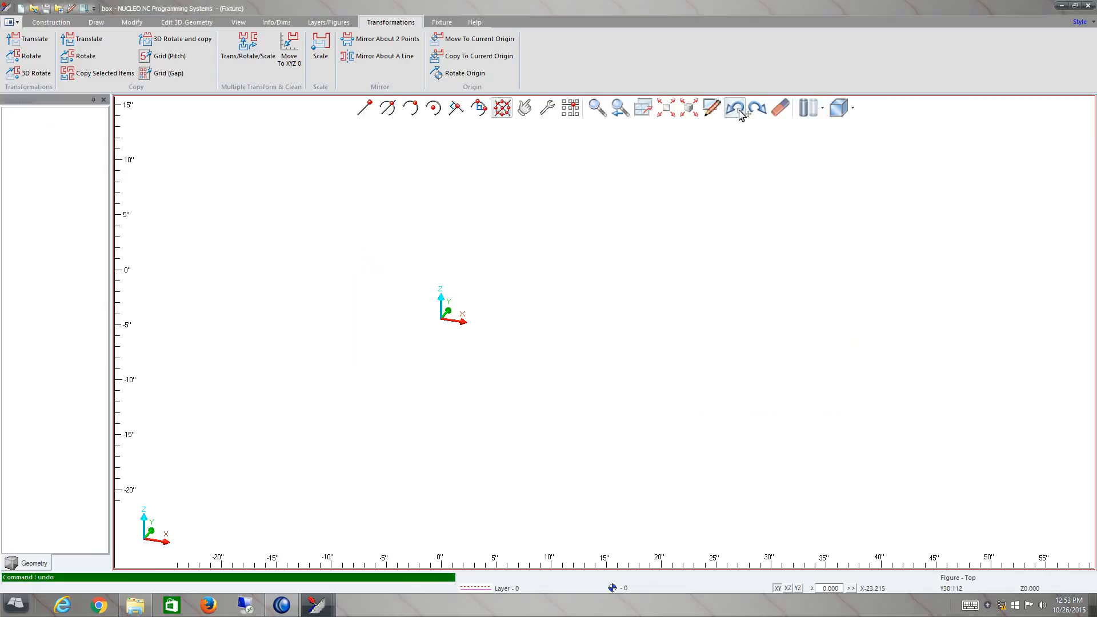
- Delete only the copied box and fit the original box to the view
left_click(779, 107)
left_click(732, 296)
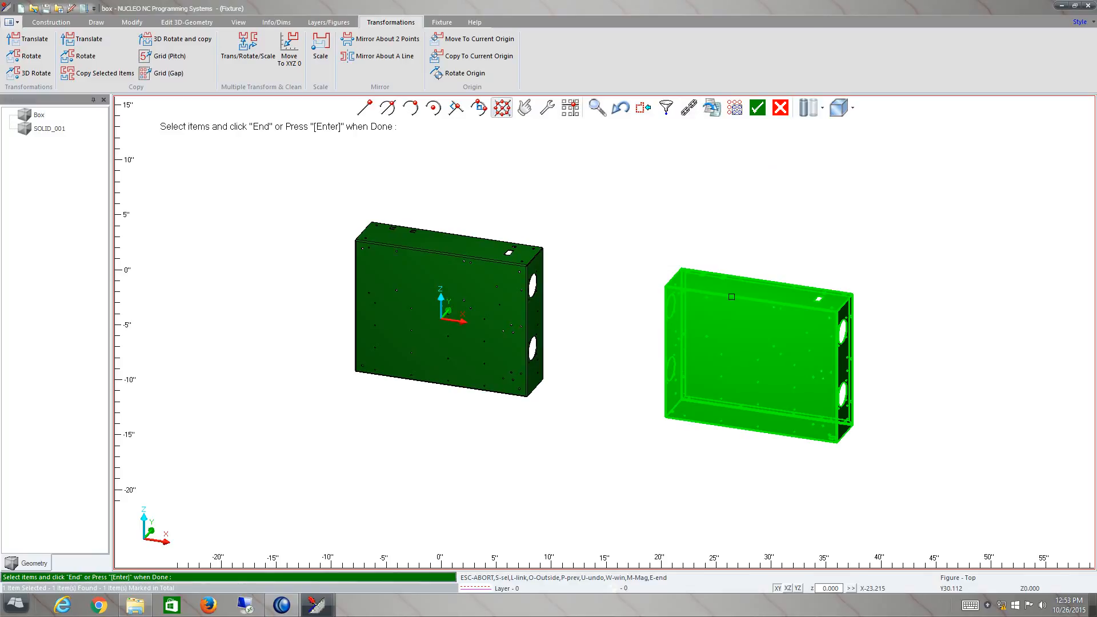
left_click(757, 108)
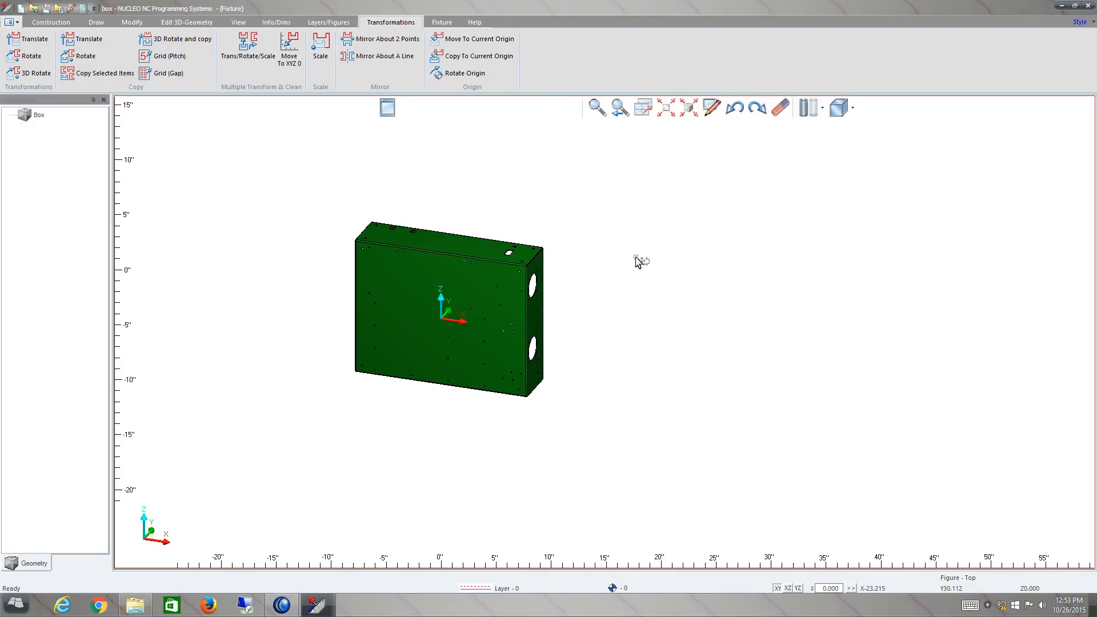
left_click(667, 114)
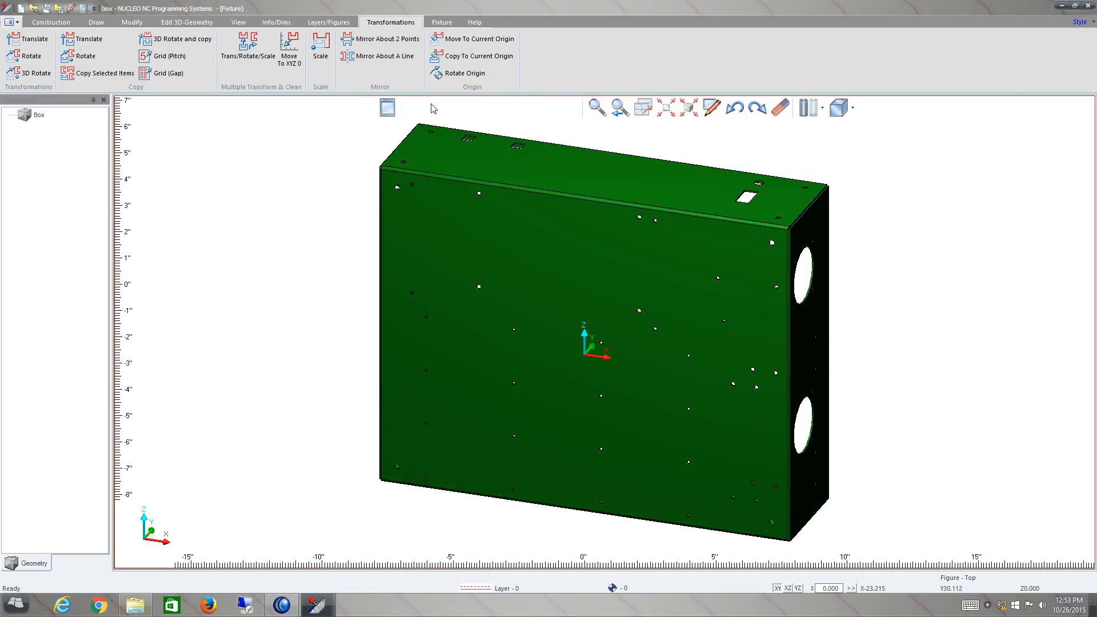
- Check the measurement system in the System Units settings and leave without changing it
left_click(440, 24)
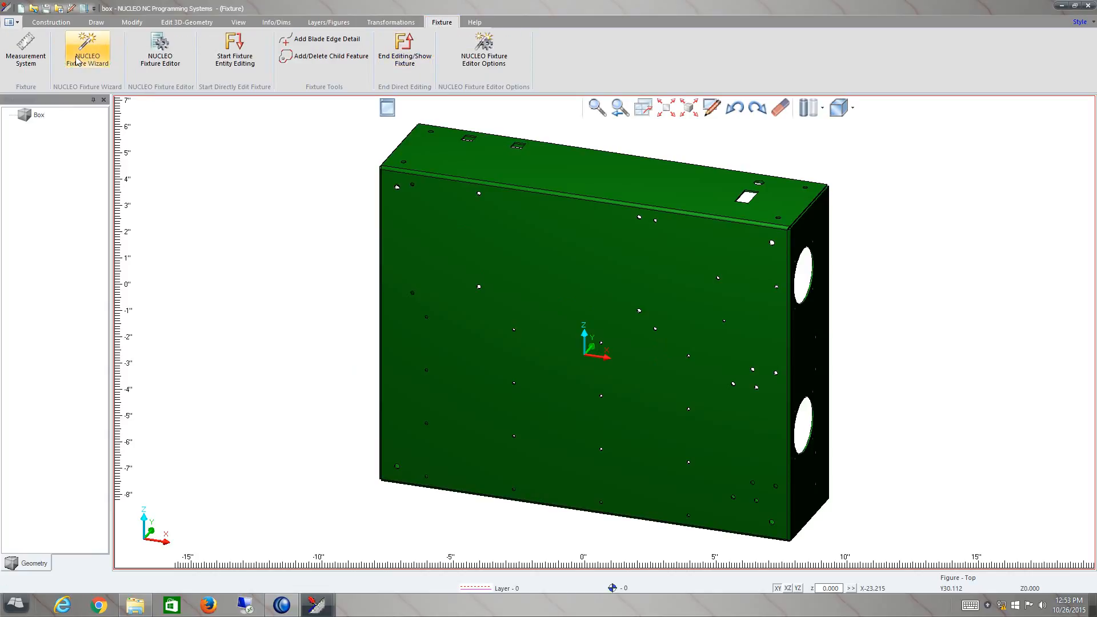
left_click(35, 62)
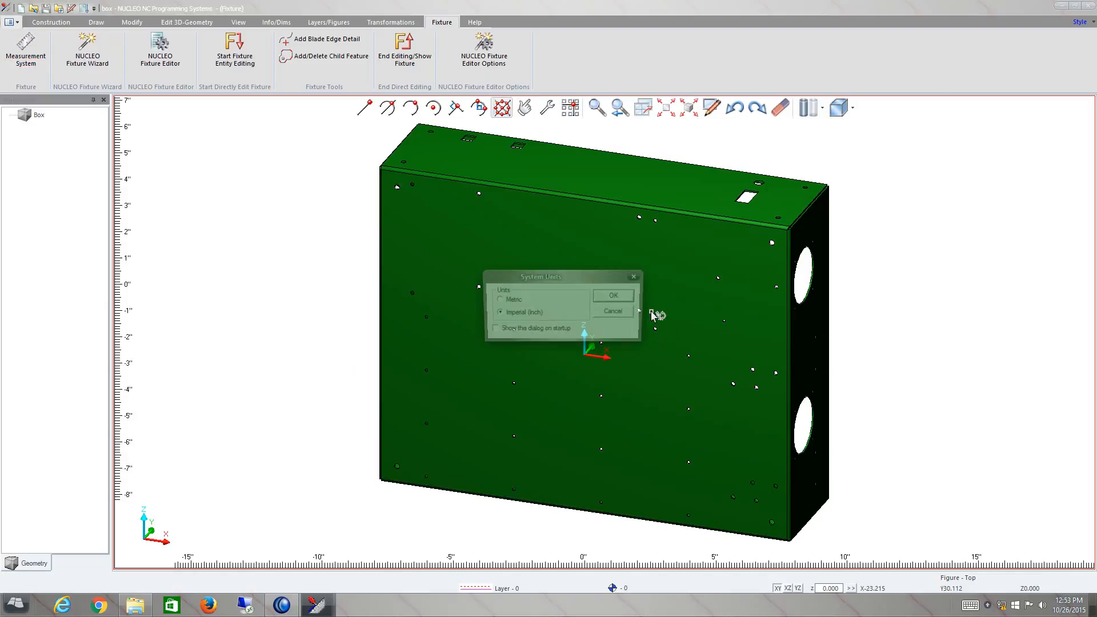
left_click(614, 313)
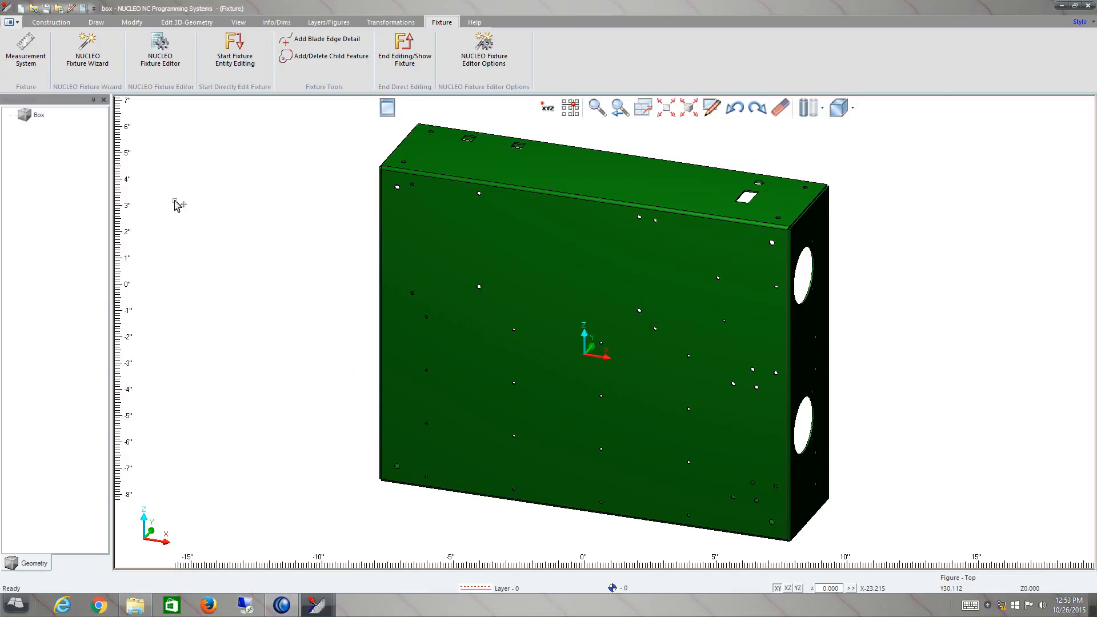
- Start the NUCLEO Fixture Wizard for the box and show the wizard's help illustration
left_click(91, 57)
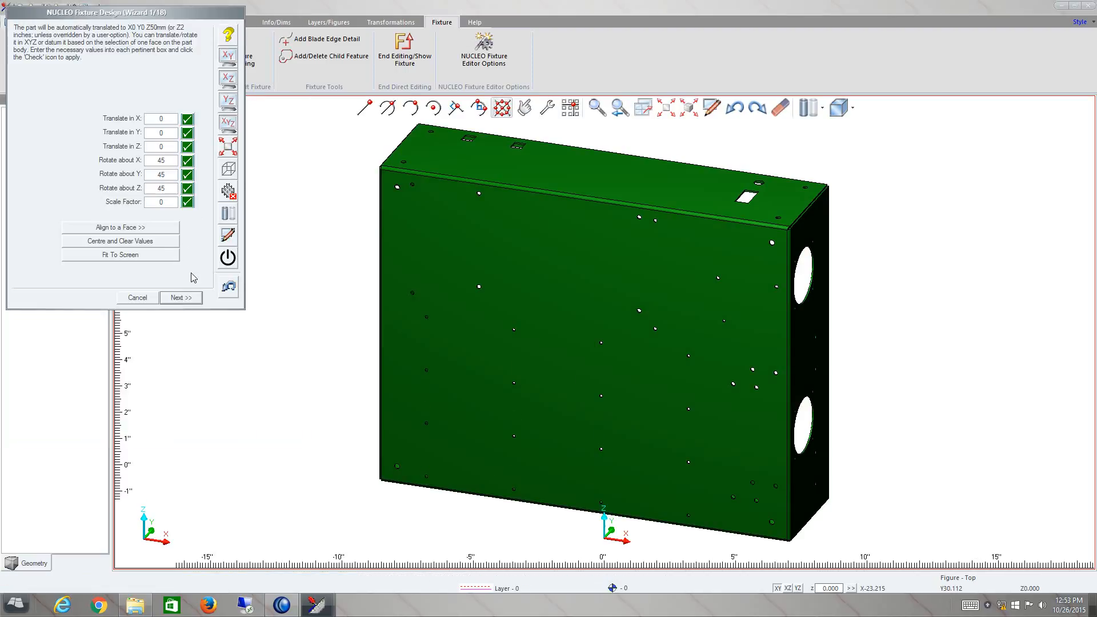
left_click(229, 37)
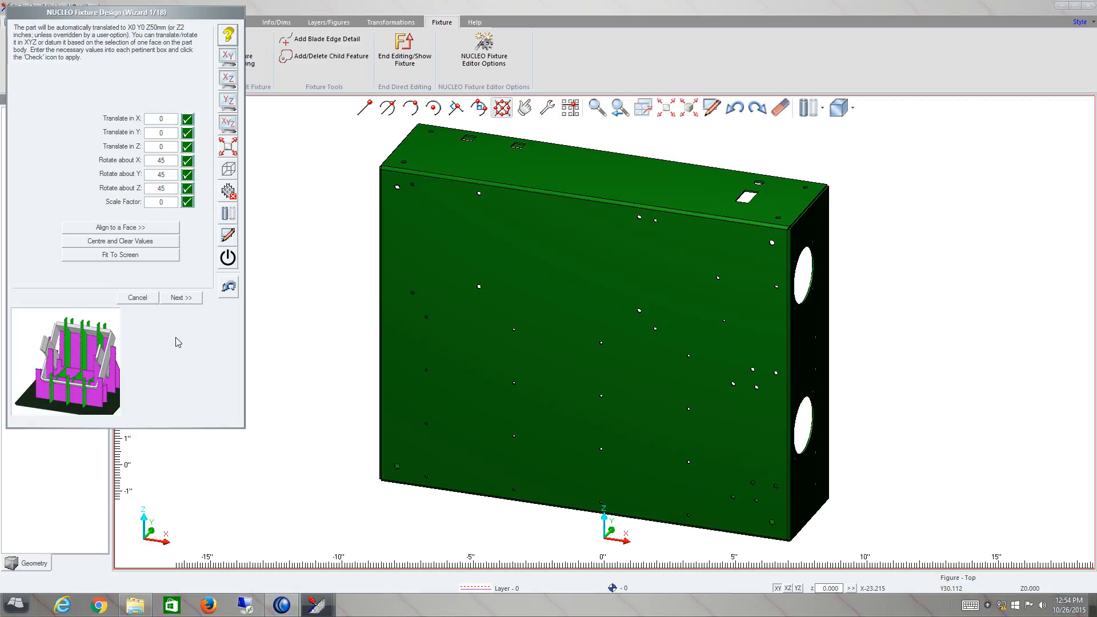
- Rotate the box about X by 90 degrees and by a further 45 degrees in the wizard
type("90")
left_click(188, 163)
left_click(187, 162)
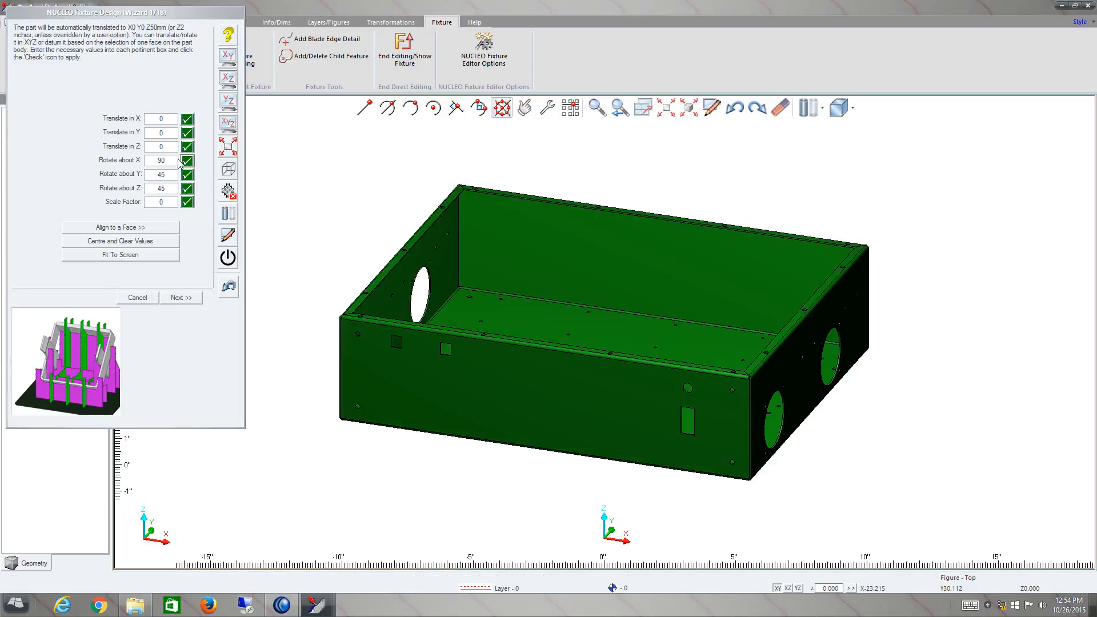
type("45")
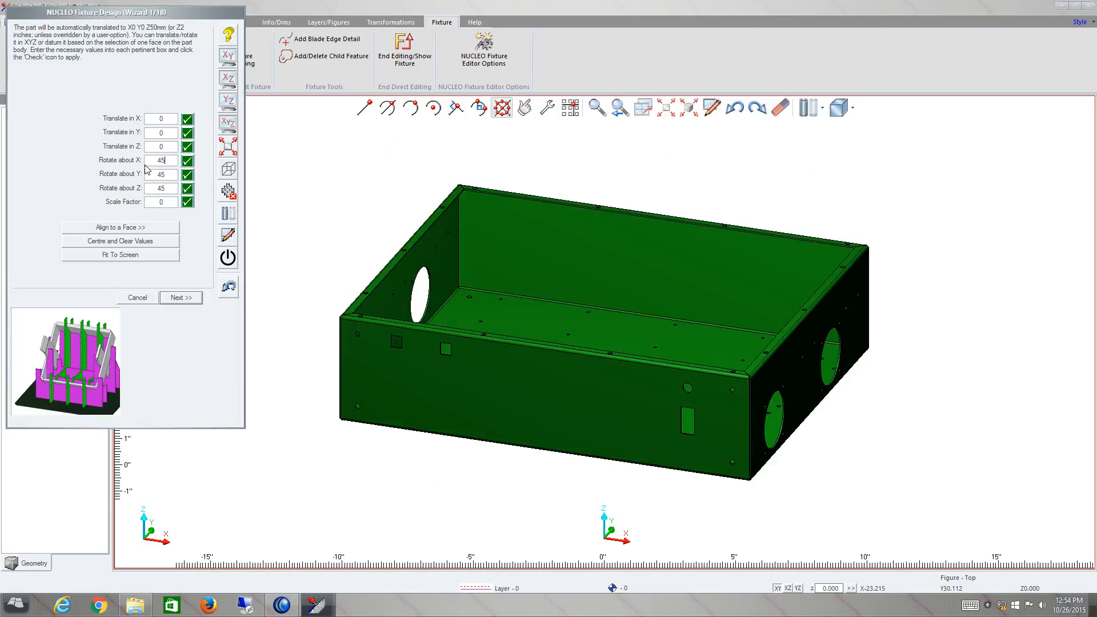
left_click(187, 162)
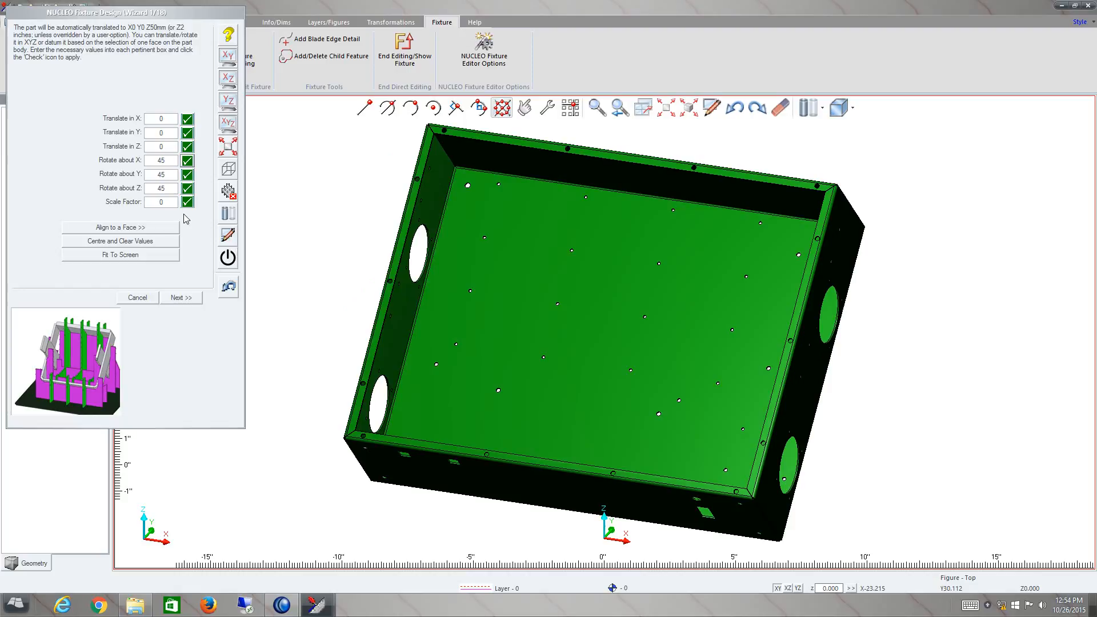
- Align the box's floor face with the XY plane, using that plane as datum and keeping the face upright
left_click(159, 229)
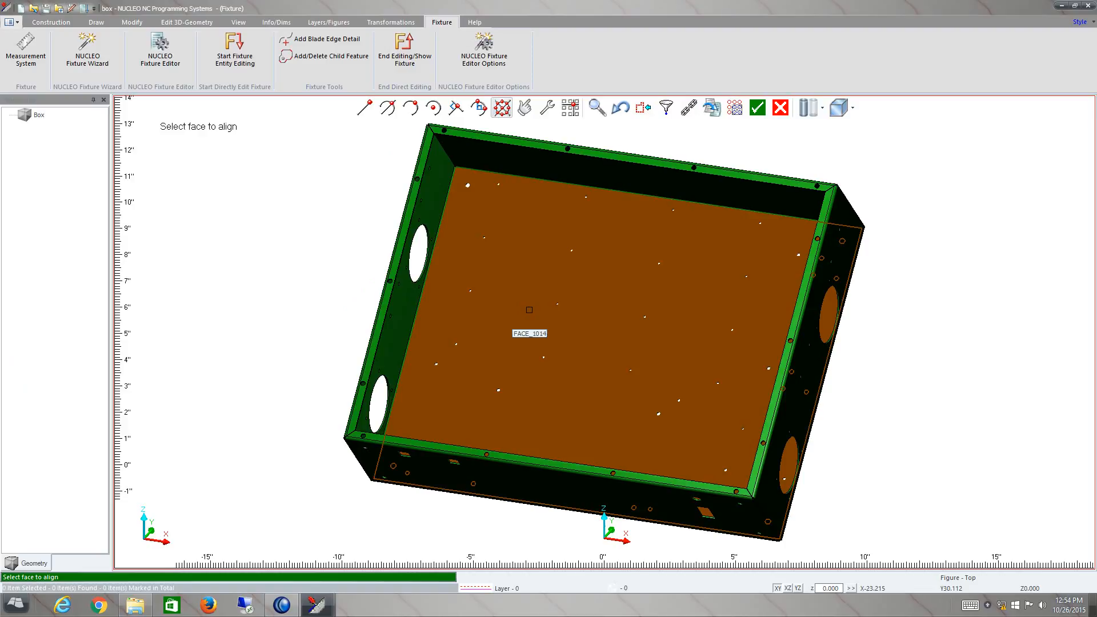
left_click(529, 310)
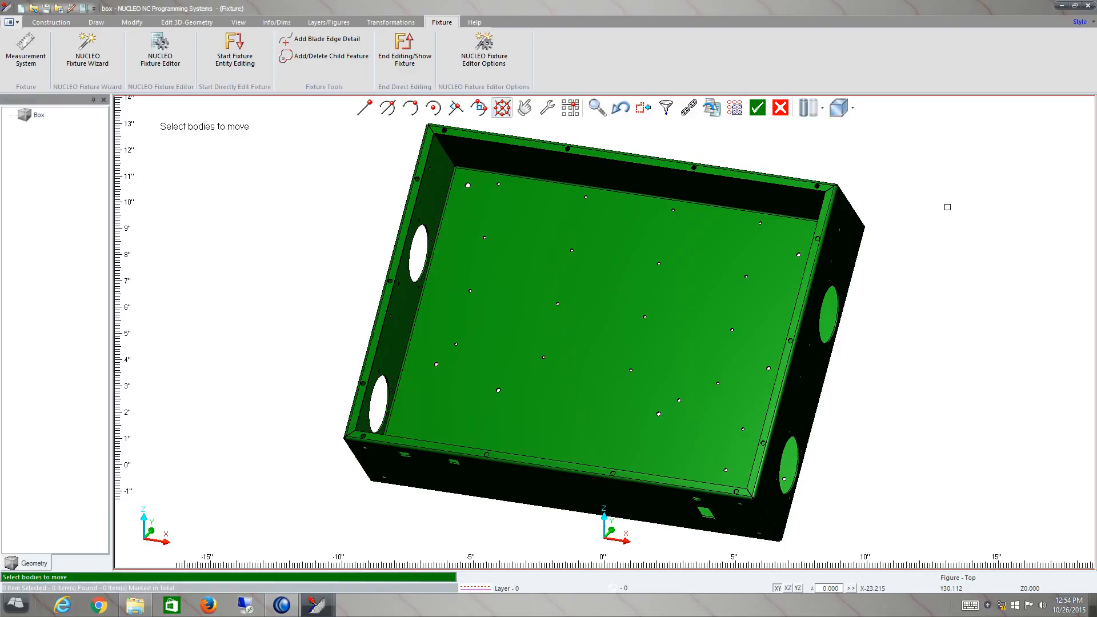
scroll(945, 234, "down", 2)
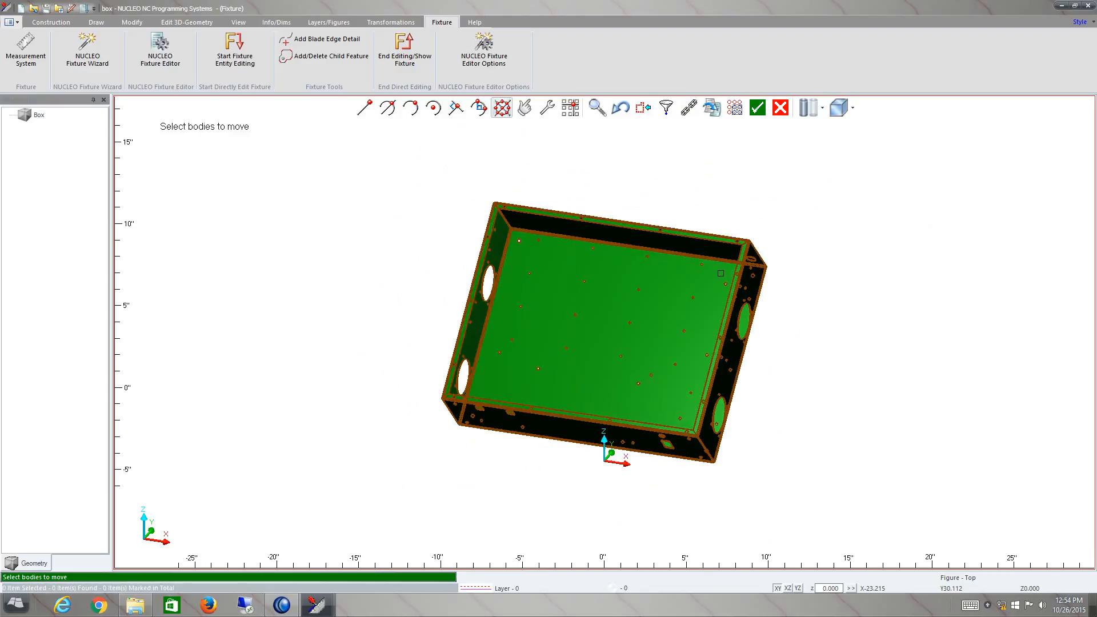
left_click(740, 265)
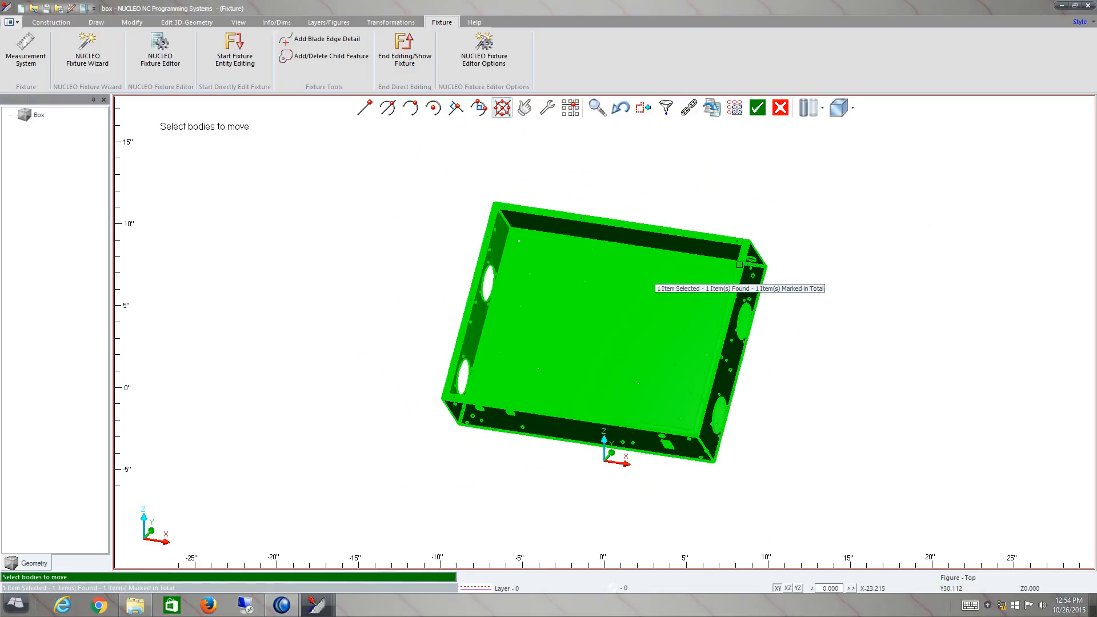
left_click(758, 107)
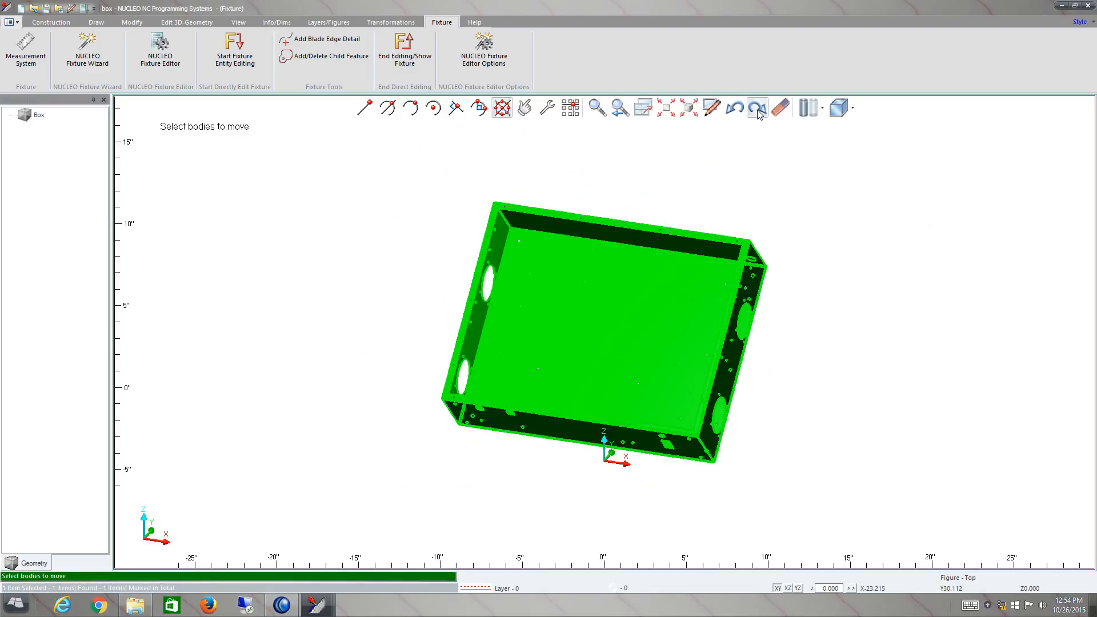
left_click(543, 280)
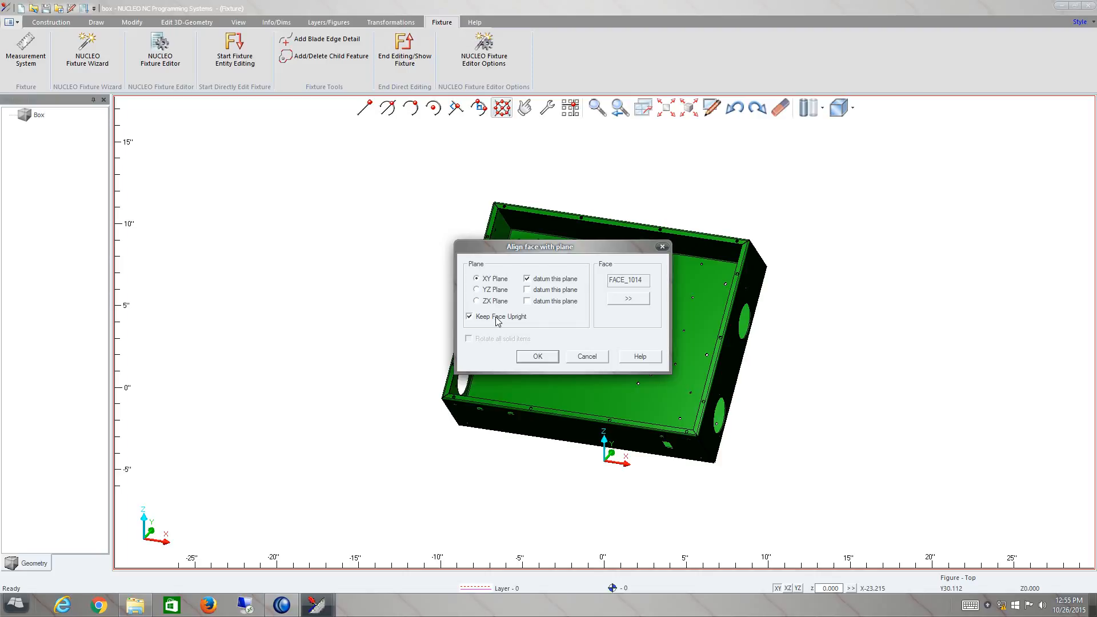
left_click(530, 356)
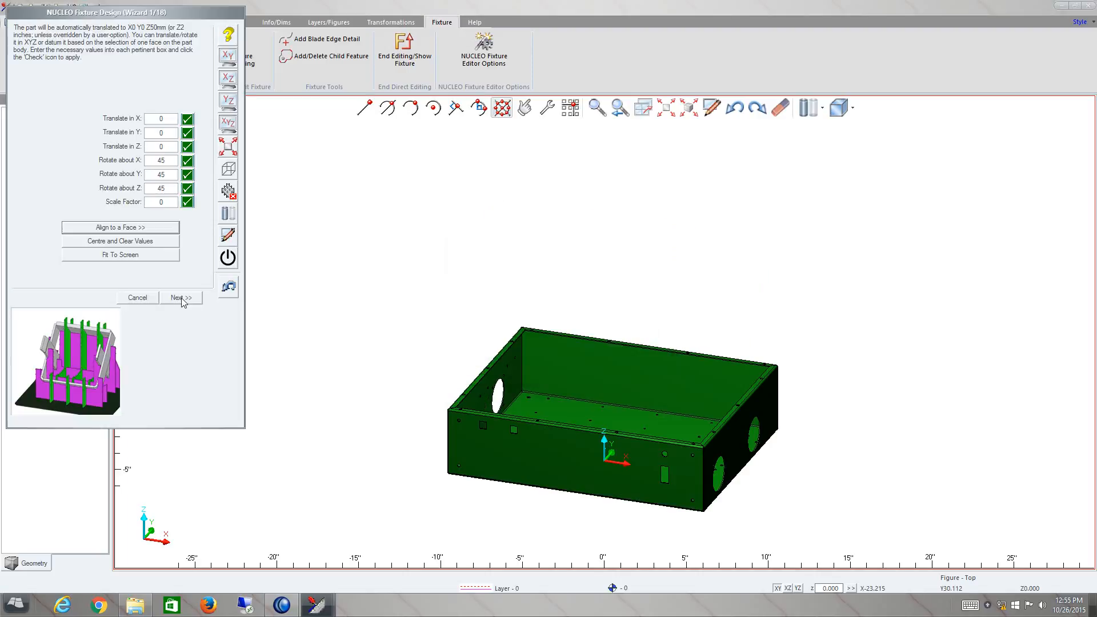
mouse_move(600, 466)
middle_mouse_down()
mouse_move(625, 420)
mouse_move(603, 474)
middle_mouse_up()
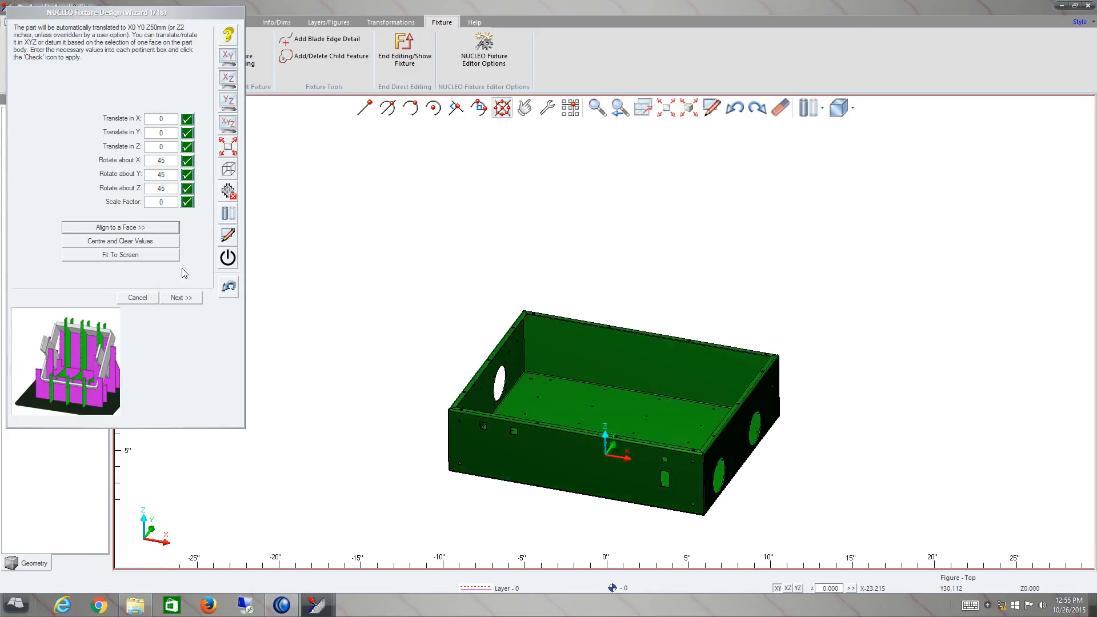
- Centre the box and clear its placement values, checking the part in the XZ, YZ and isometric views
left_click(142, 241)
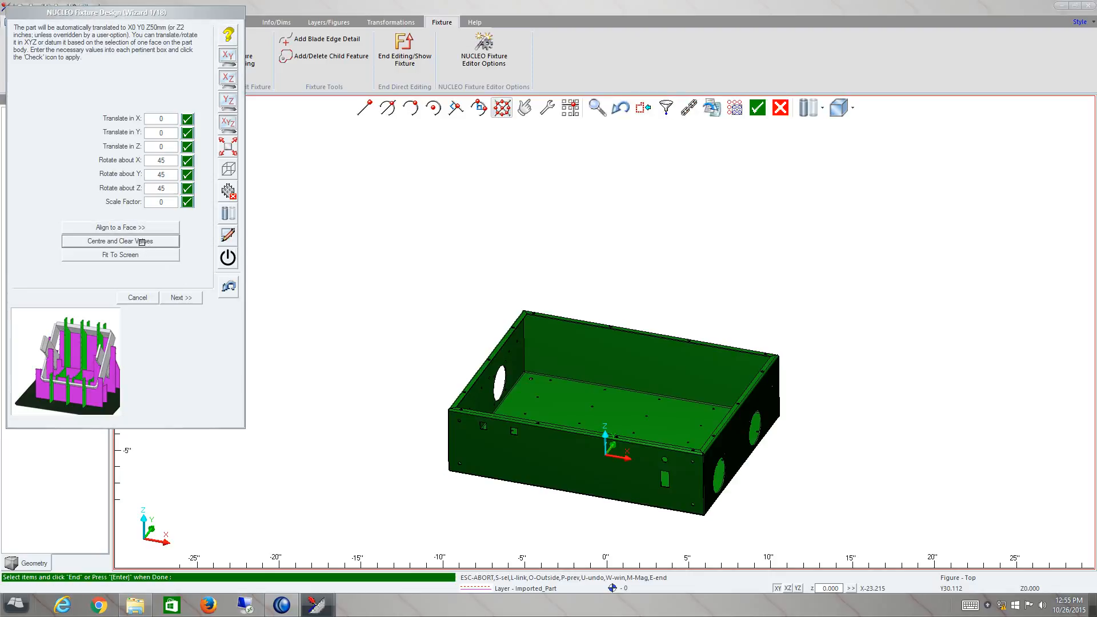
mouse_move(579, 463)
middle_mouse_down()
mouse_move(598, 409)
mouse_move(610, 409)
mouse_move(571, 465)
middle_mouse_up()
scroll(571, 466, "down", 3)
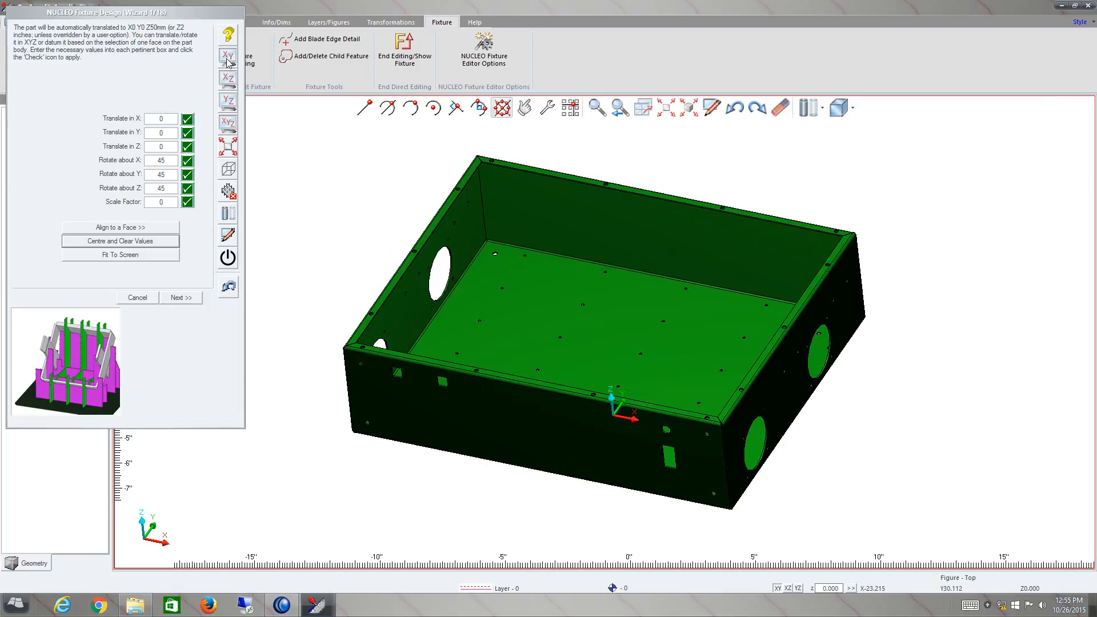
left_click(228, 77)
left_click(228, 79)
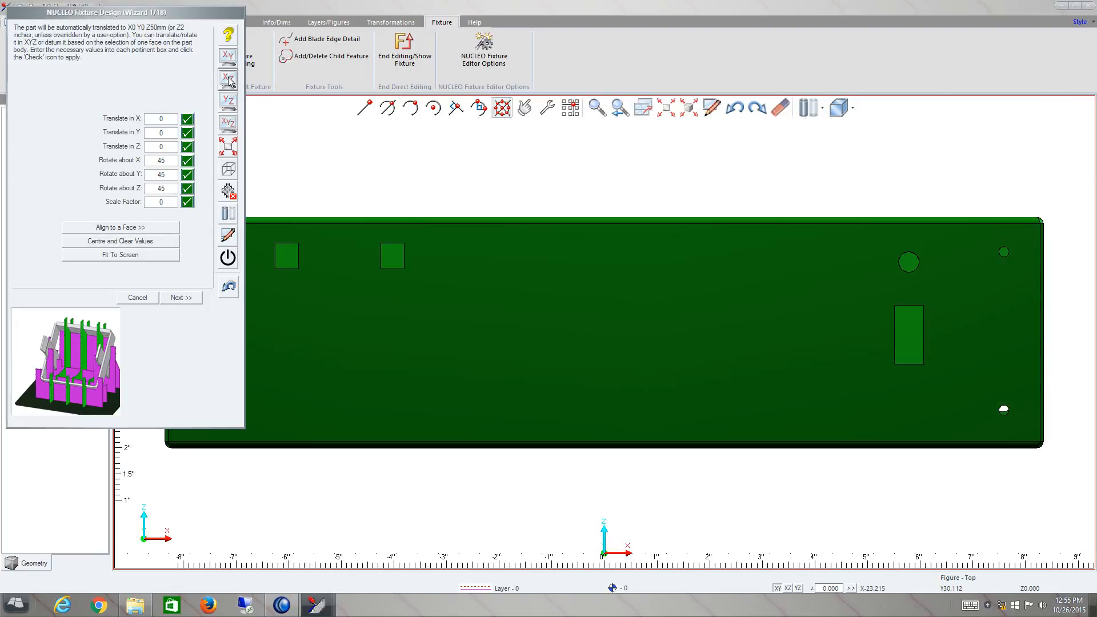
left_click(227, 101)
left_click(227, 123)
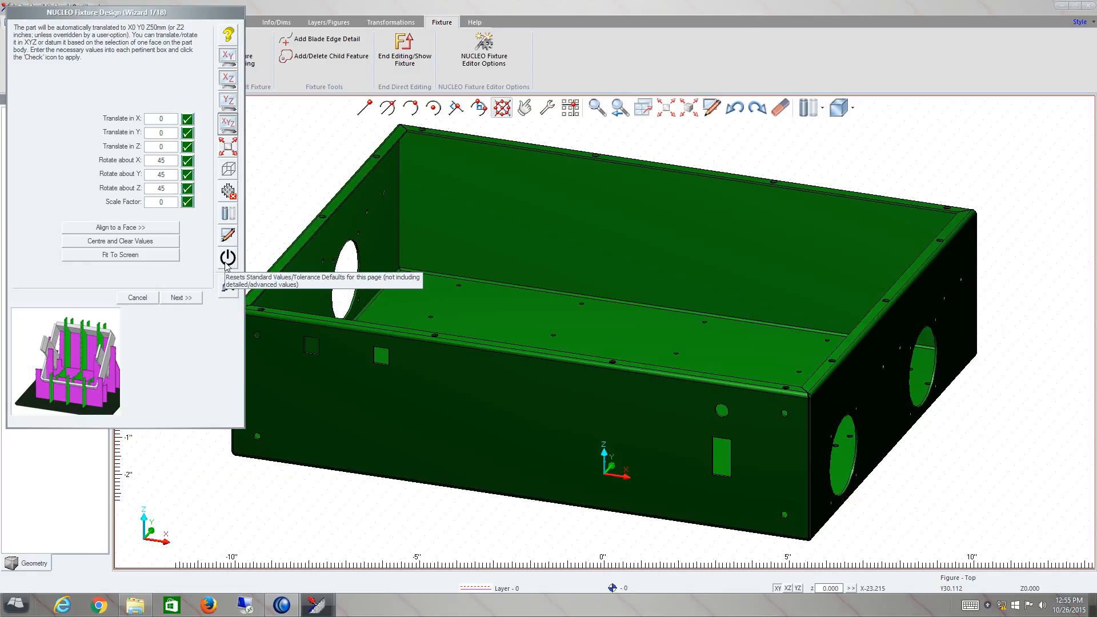
- Proceed to the thickness settings and choose Standard Steel (inches), gauge 11 (0.1196"), for the blades
left_click(184, 299)
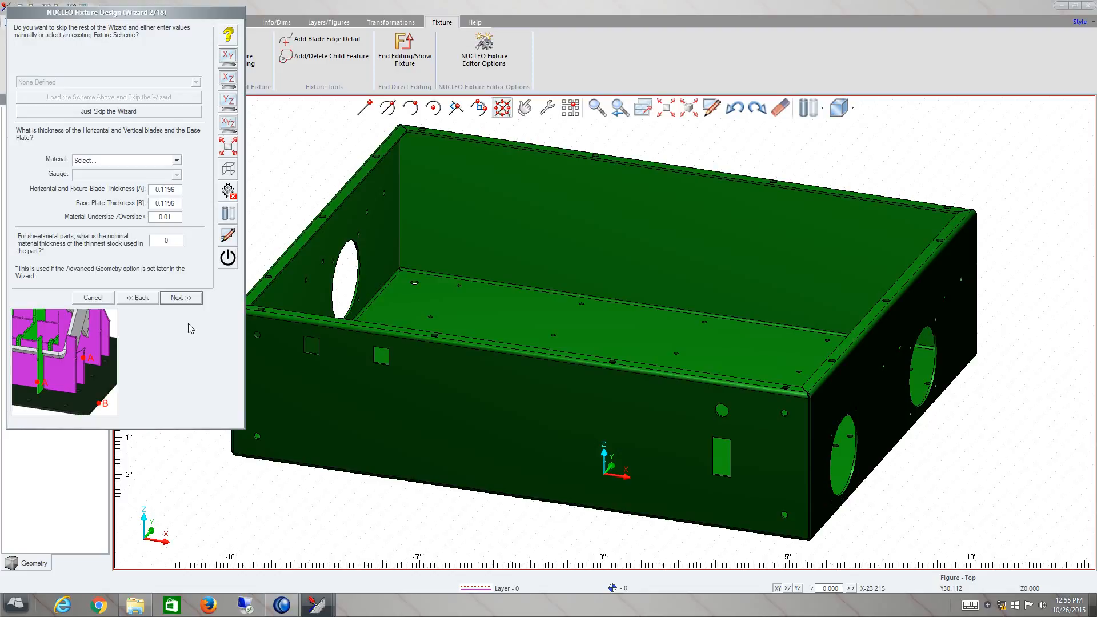
left_click(162, 162)
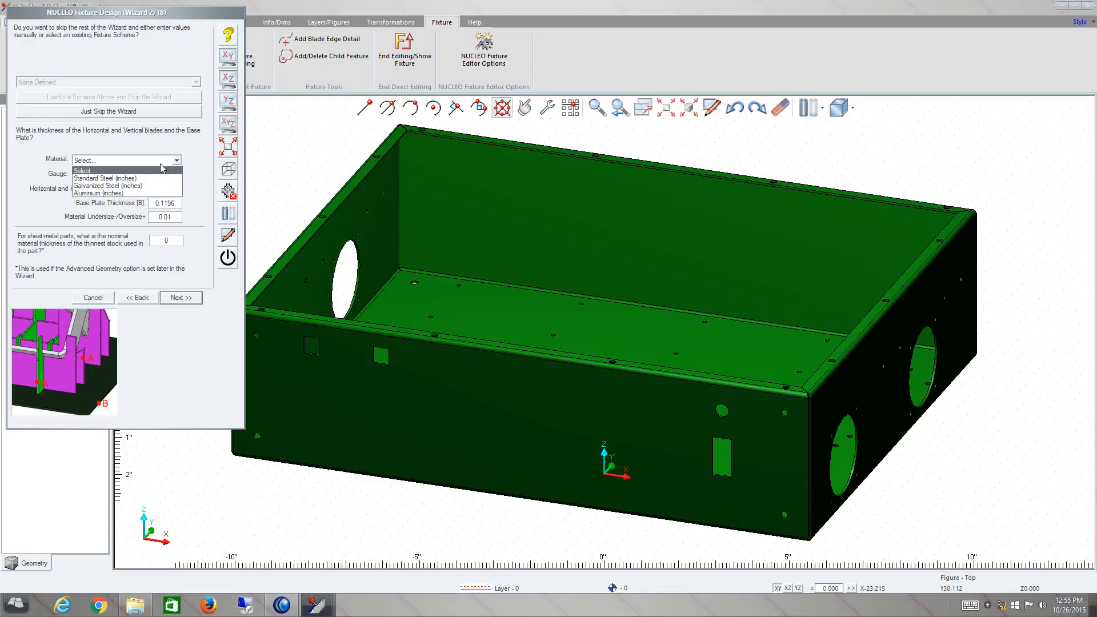
left_click(146, 179)
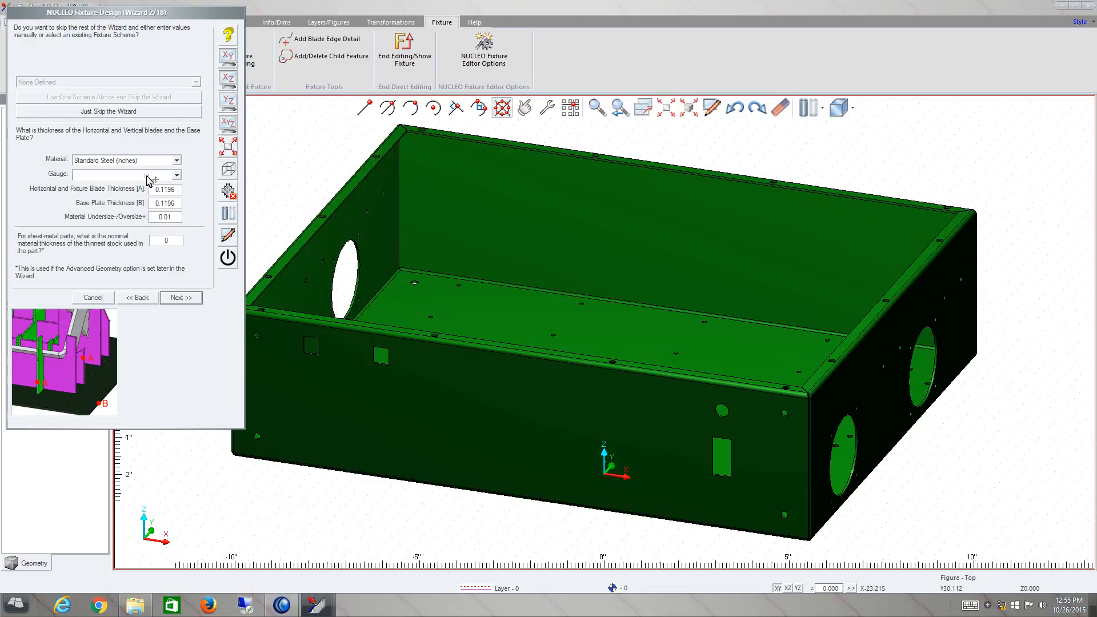
left_click(146, 176)
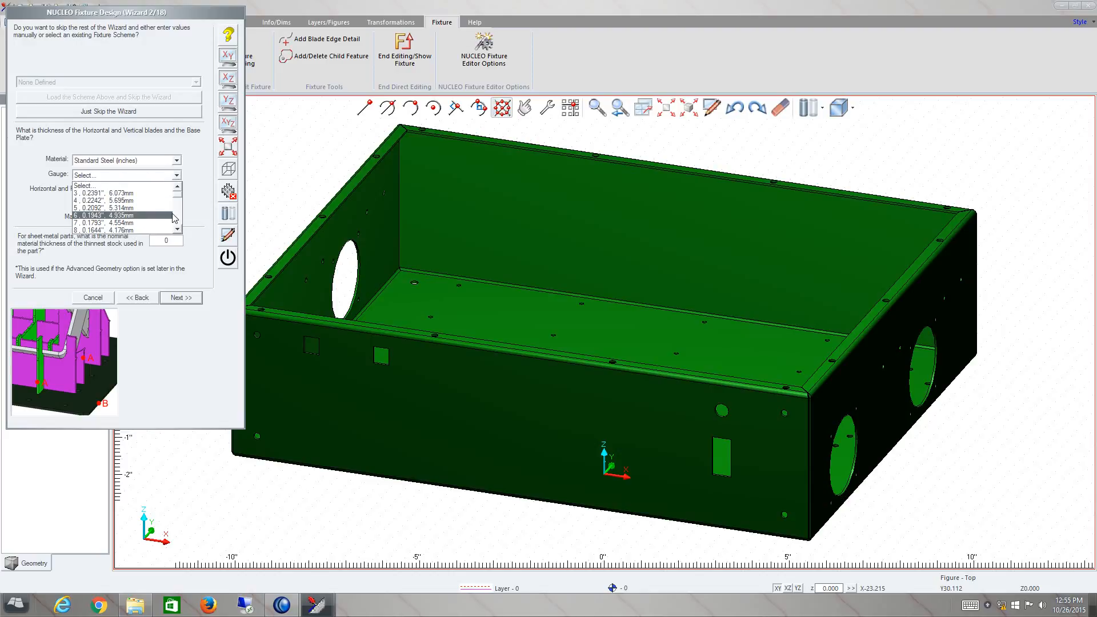
scroll(179, 212, "down", 2)
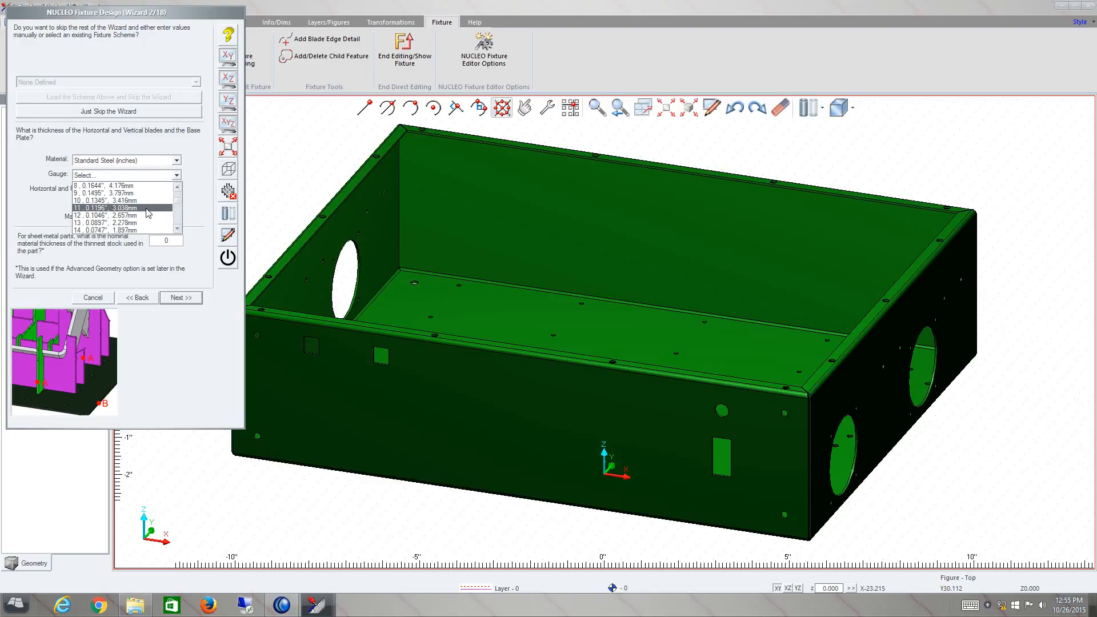
left_click(148, 211)
- Accept the 0.1196 base plate thickness, 0.01 material oversize and 0 nominal stock thickness, and continue to the blade offsets
left_click(175, 203)
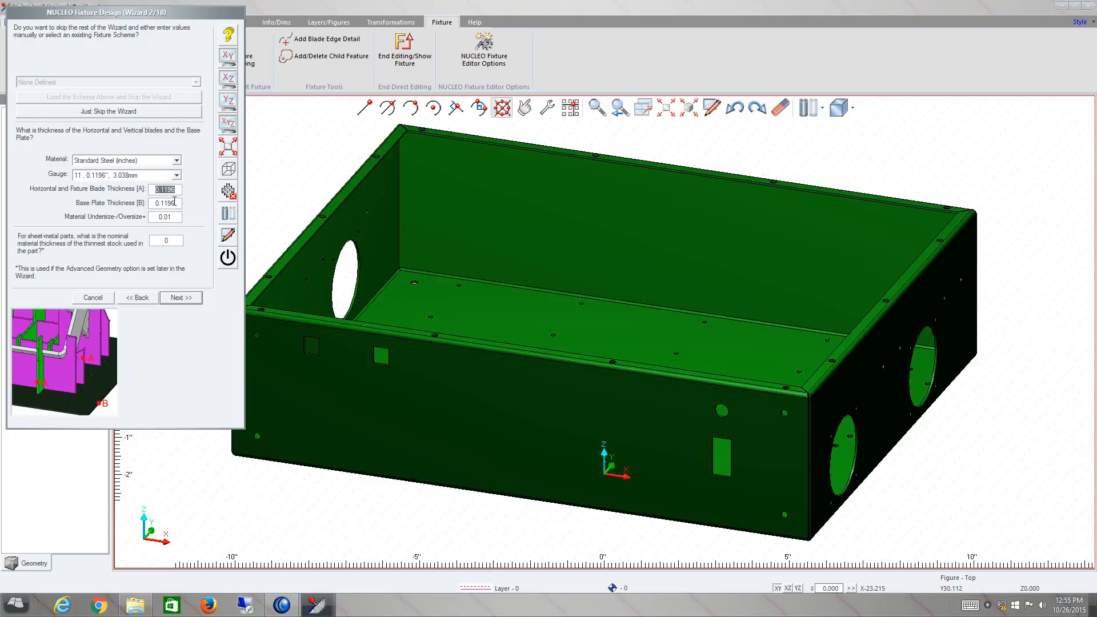
double_click(175, 202)
double_click(173, 217)
double_click(170, 241)
left_click(182, 299)
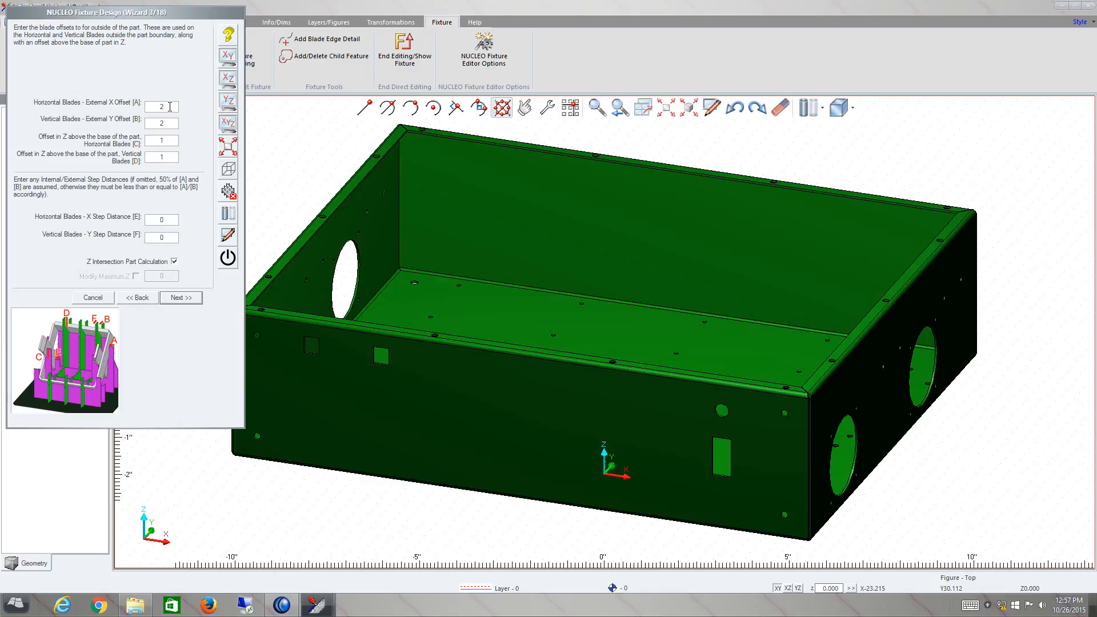
- Accept external blade offsets of 2, Z offsets of 1, base plate extensions of 4 and a corner radius of 0.5
double_click(169, 107)
double_click(171, 124)
double_click(165, 140)
left_click(171, 156)
left_click(183, 299)
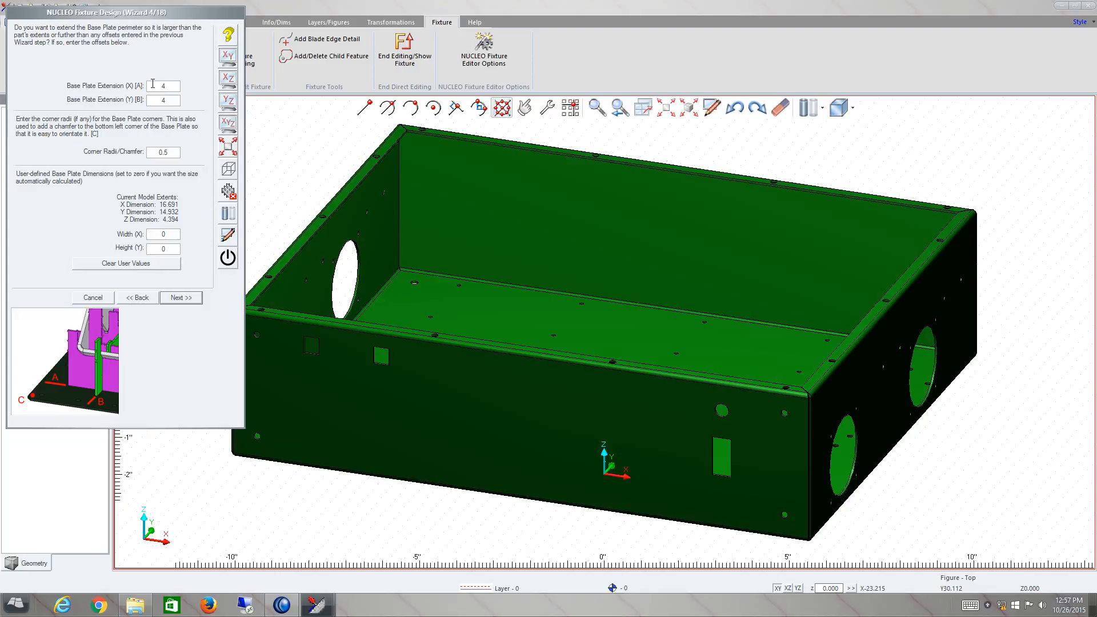
double_click(166, 152)
left_click(183, 301)
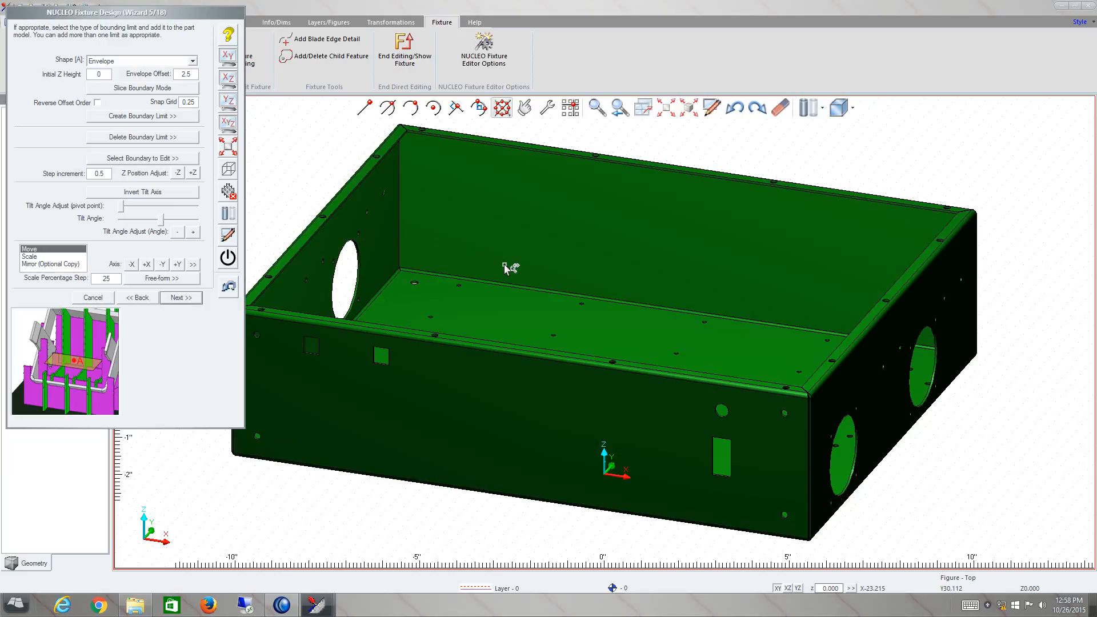
- Create an Envelope boundary limit around the box with an envelope offset of 2.5
scroll(470, 256, "down", 3)
left_click_drag(573, 302, 570, 320)
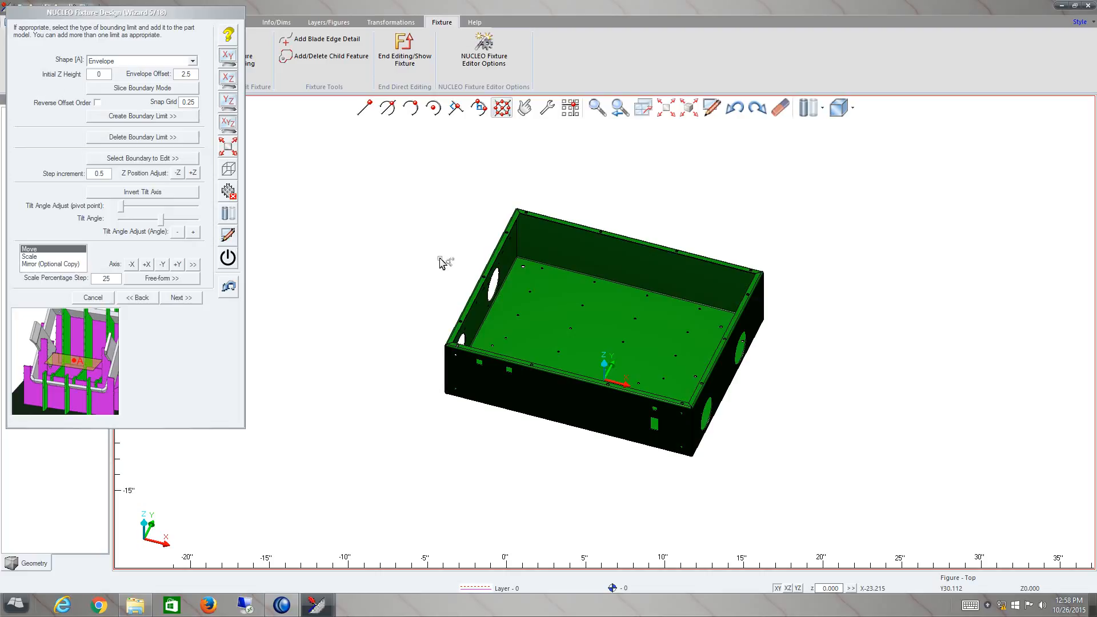
middle_click_drag(581, 309, 583, 315)
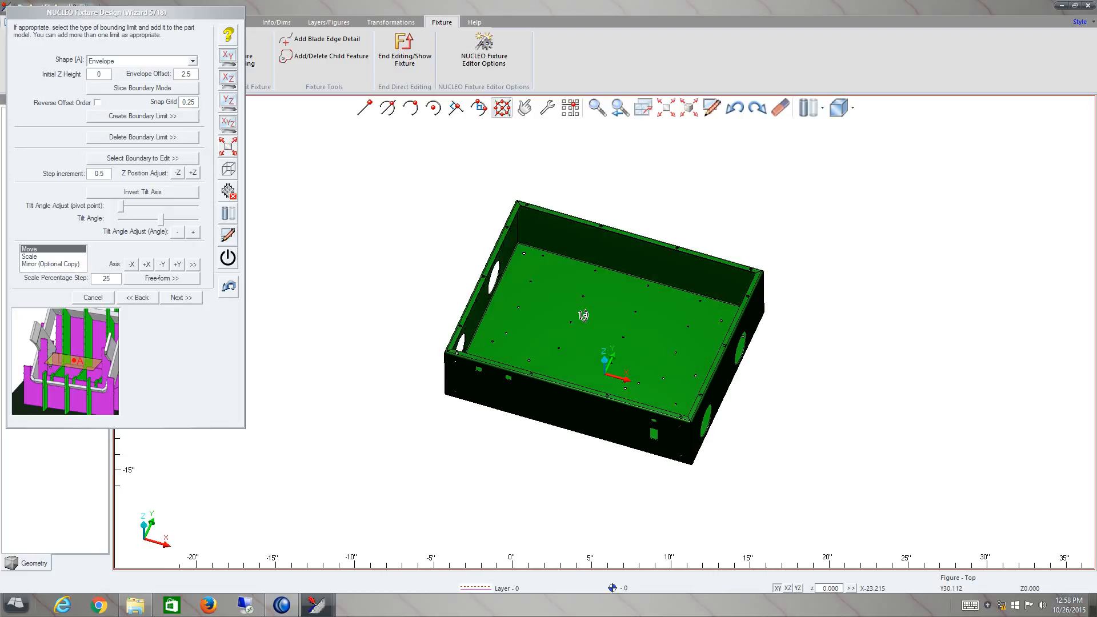
left_click(182, 62)
left_click(194, 71)
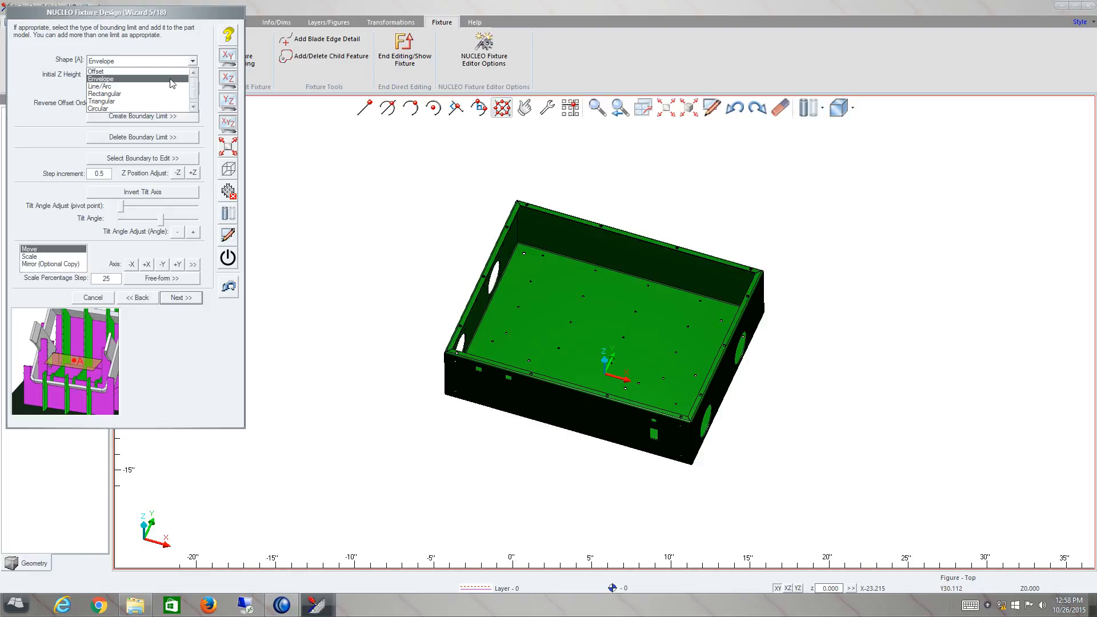
left_click(171, 80)
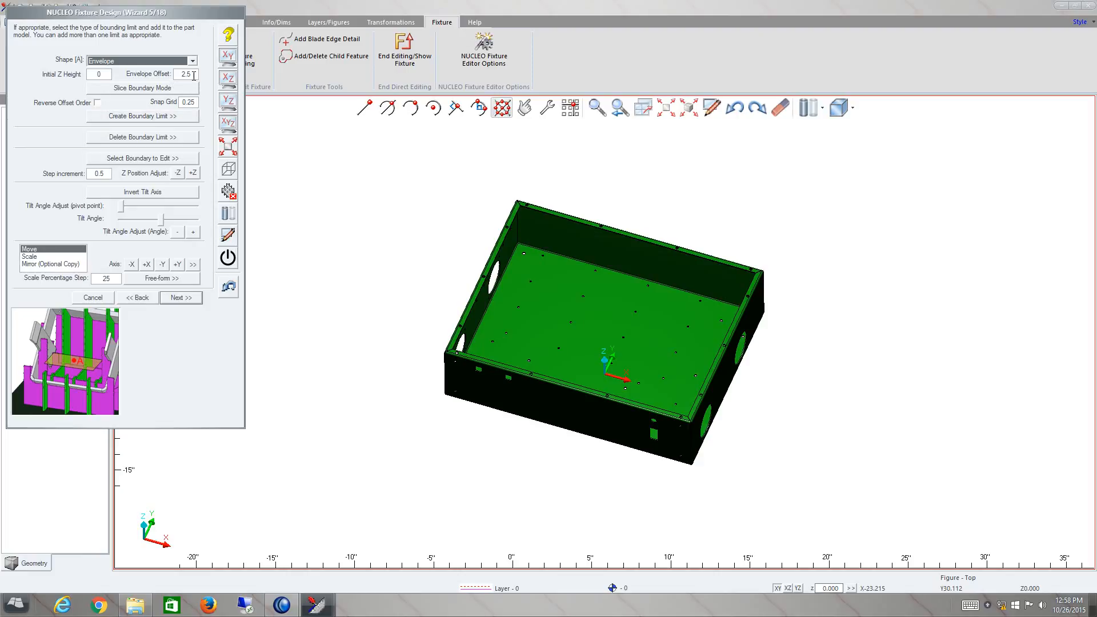
left_click_drag(194, 76, 154, 79)
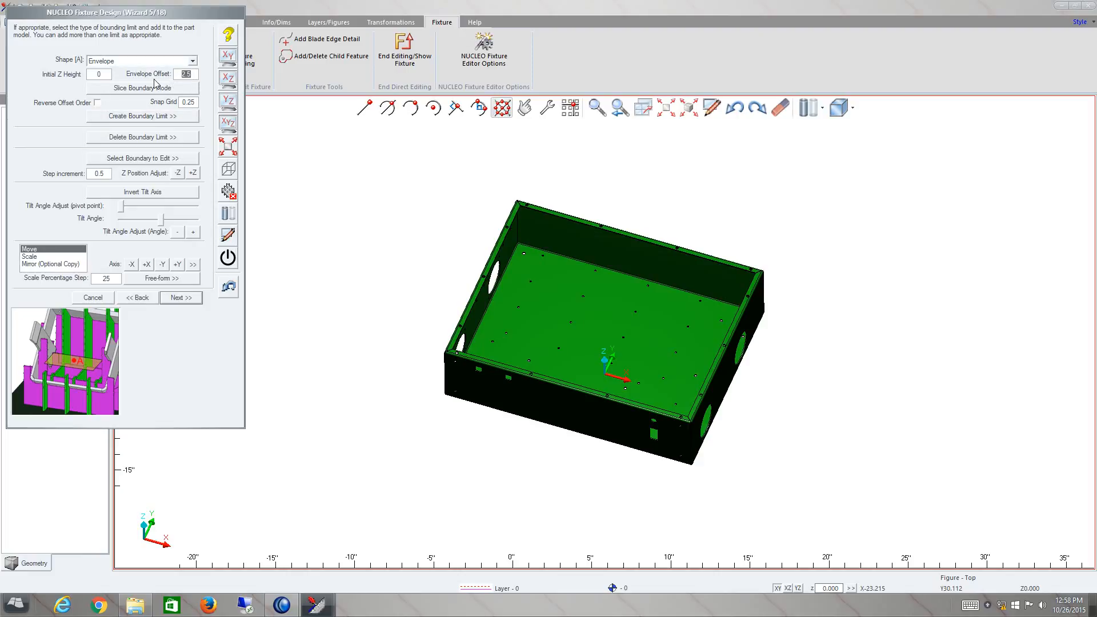
left_click(134, 117)
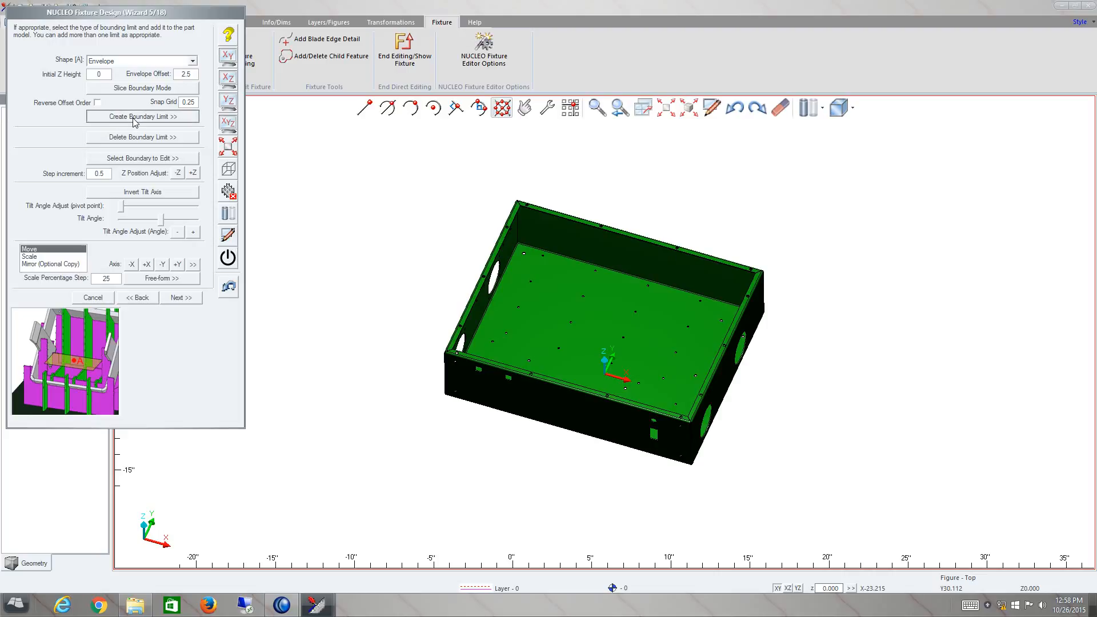
left_click(521, 240)
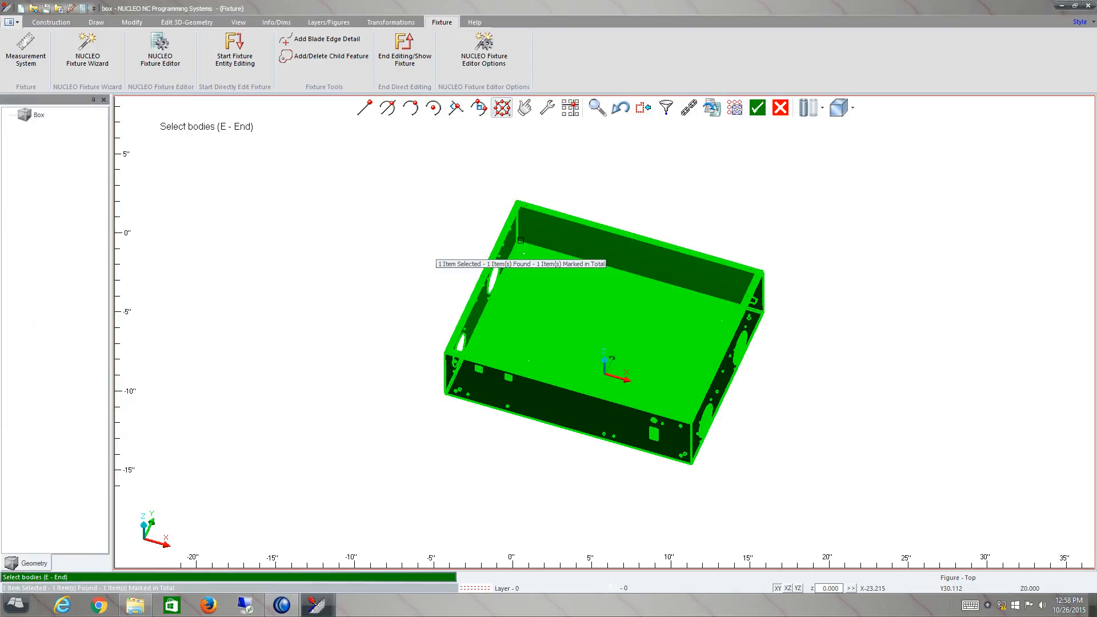
key("e")
middle_click_drag(572, 353, 576, 329)
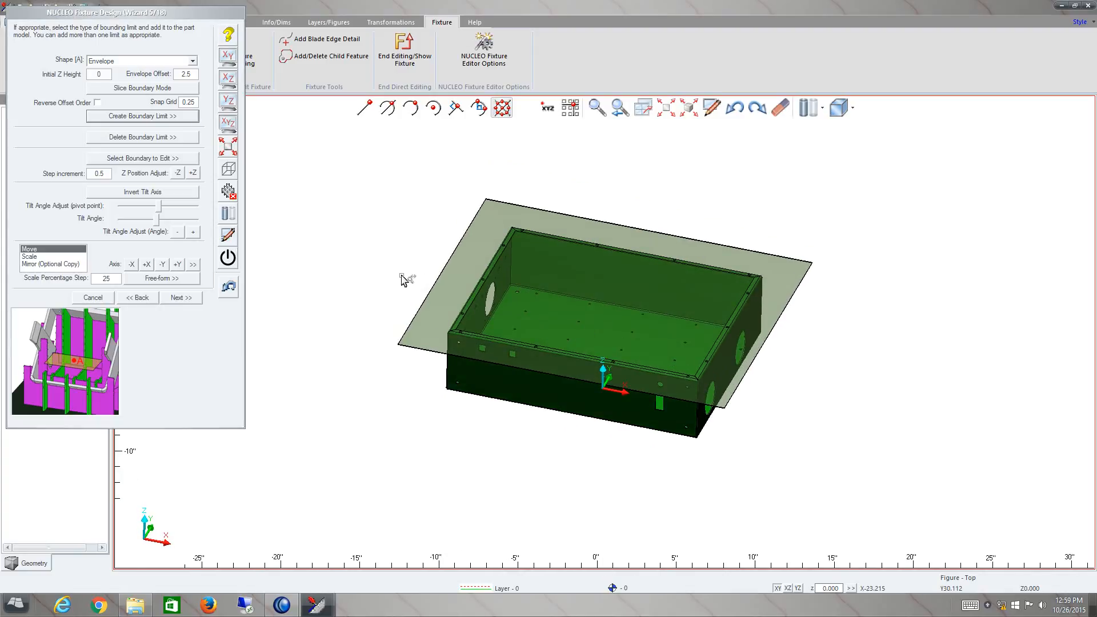
- Lower the boundary limit in Z by two 0.5 increments
left_click(179, 173)
left_click(179, 173)
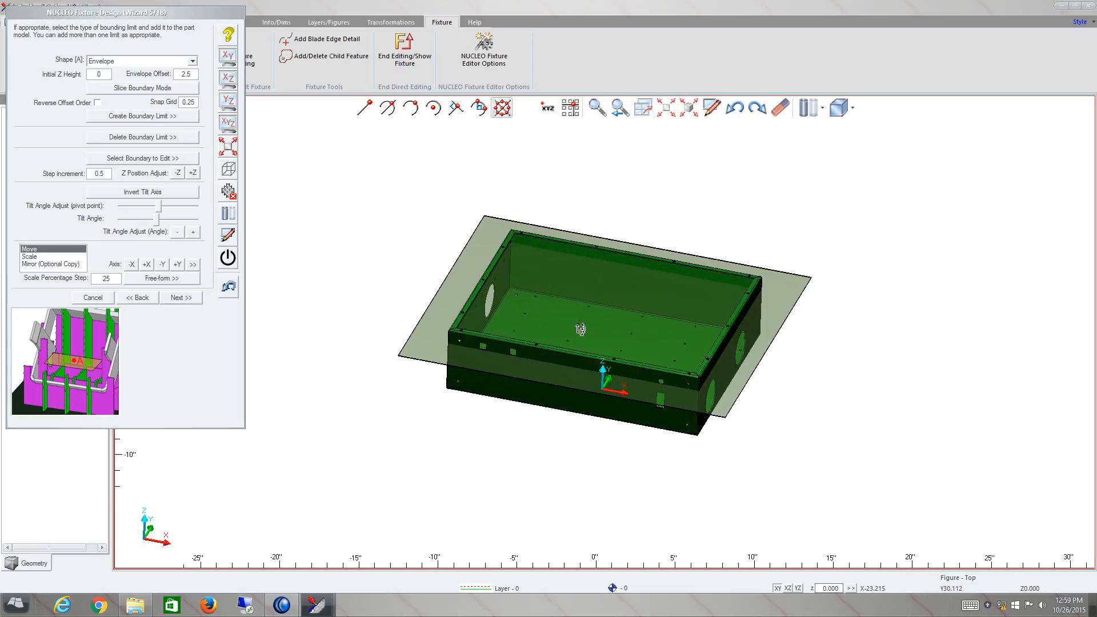
middle_click_drag(579, 339, 578, 328)
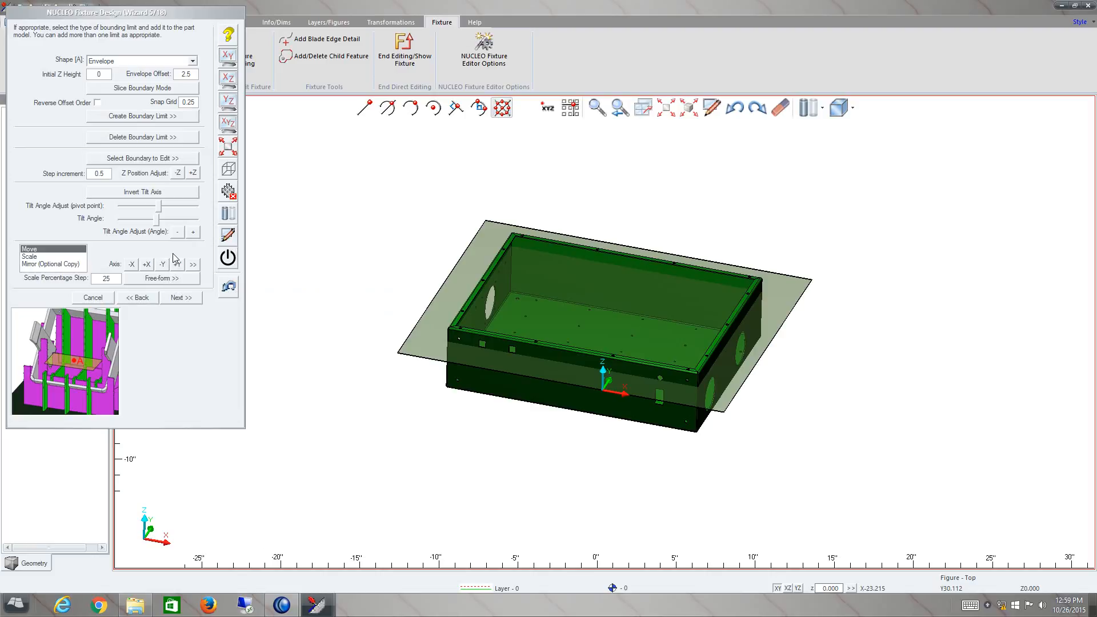
- Skip the multi-part fixture options and generate fixture blade lines with the automatic pitch
left_click(180, 298)
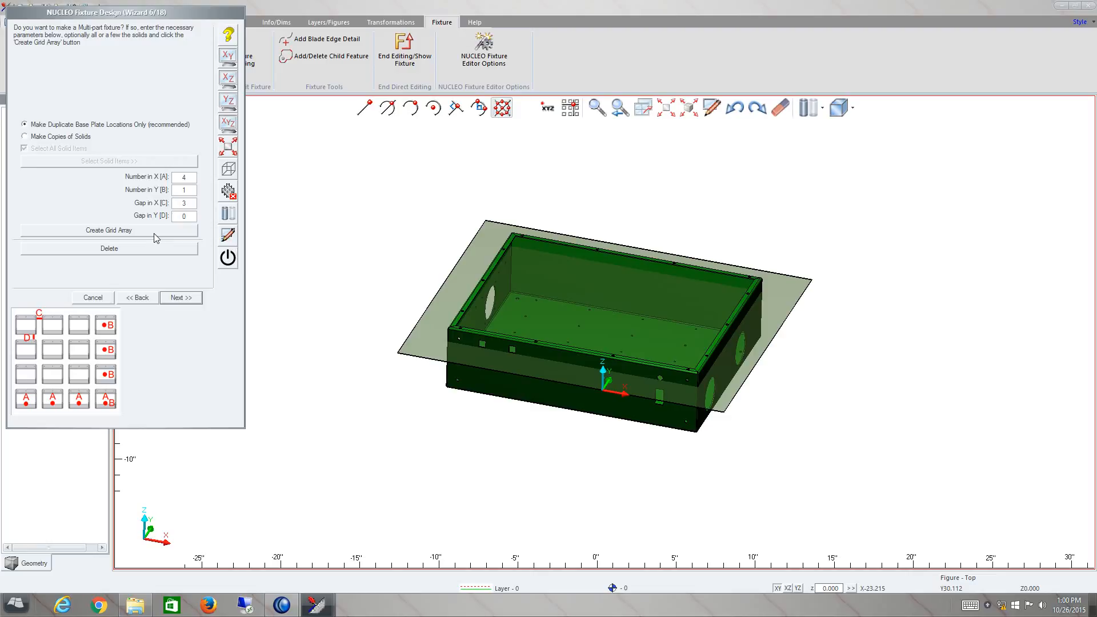
left_click(182, 300)
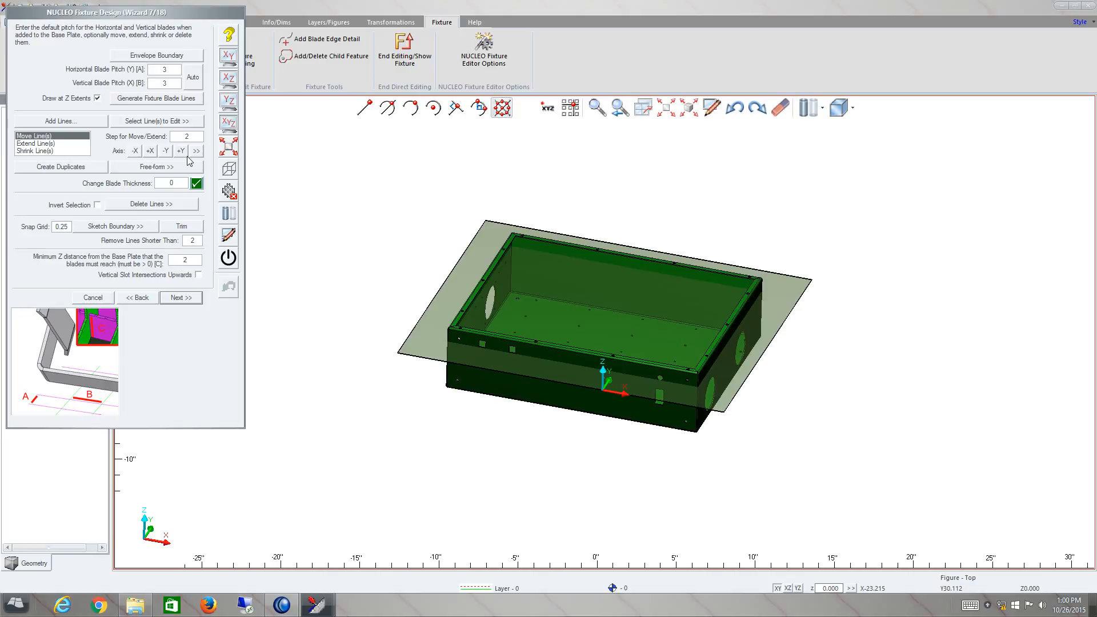
left_click(194, 81)
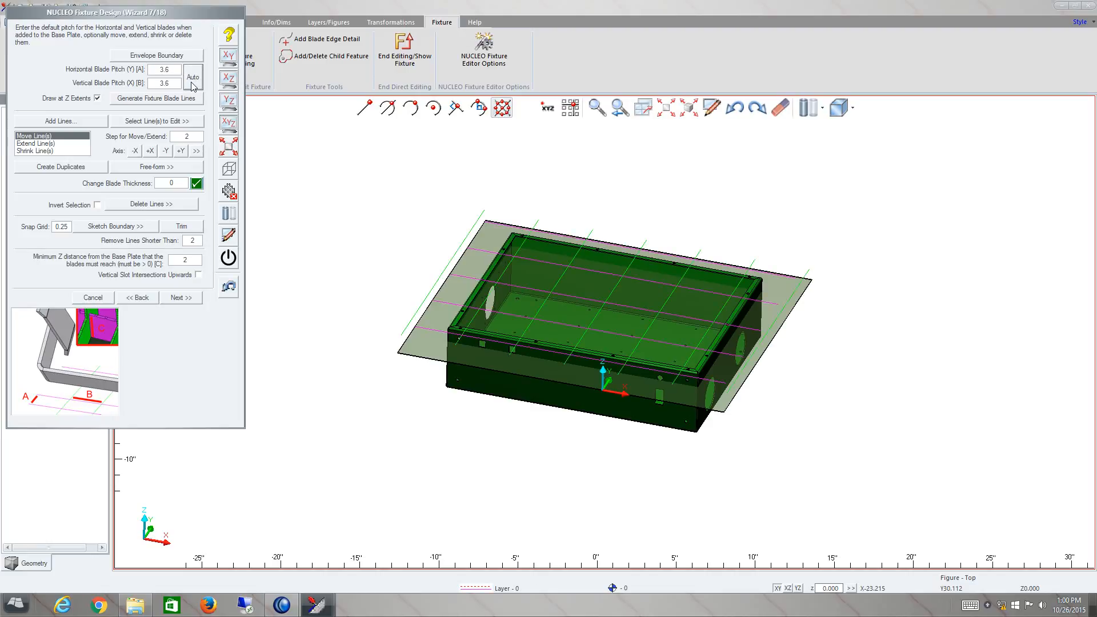
- Set the horizontal and vertical blade pitch to 3 and regenerate the fixture blade lines
left_click_drag(173, 70, 135, 69)
type("3")
key("Tab")
type("3")
left_click(165, 98)
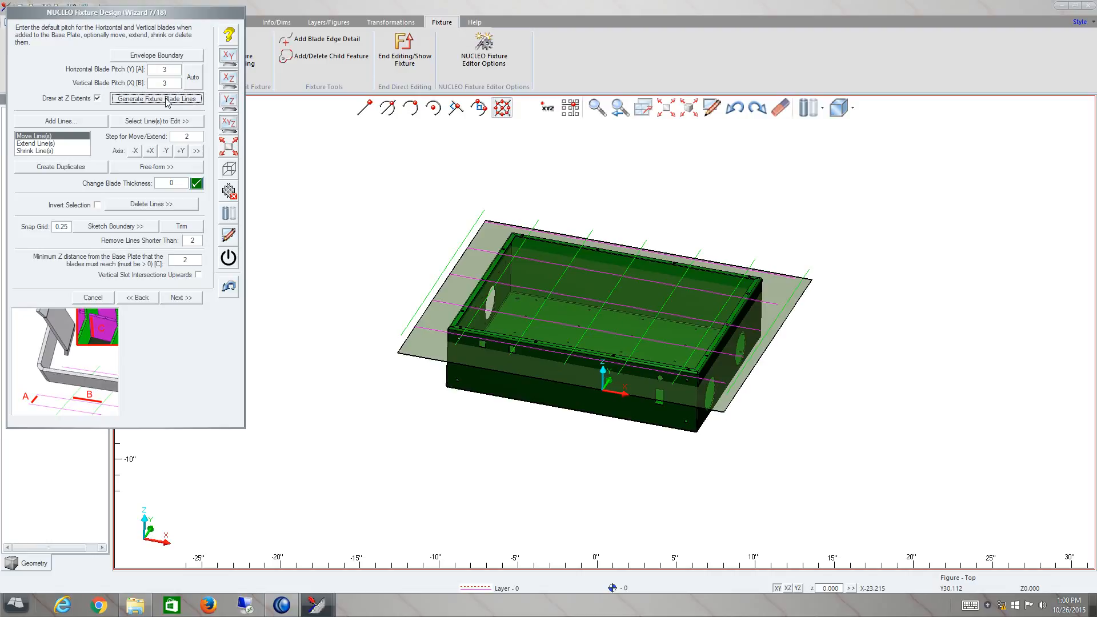
- Examine the generated blade lines on the box and the options for adding fixture lines, without adding any
left_click(567, 342)
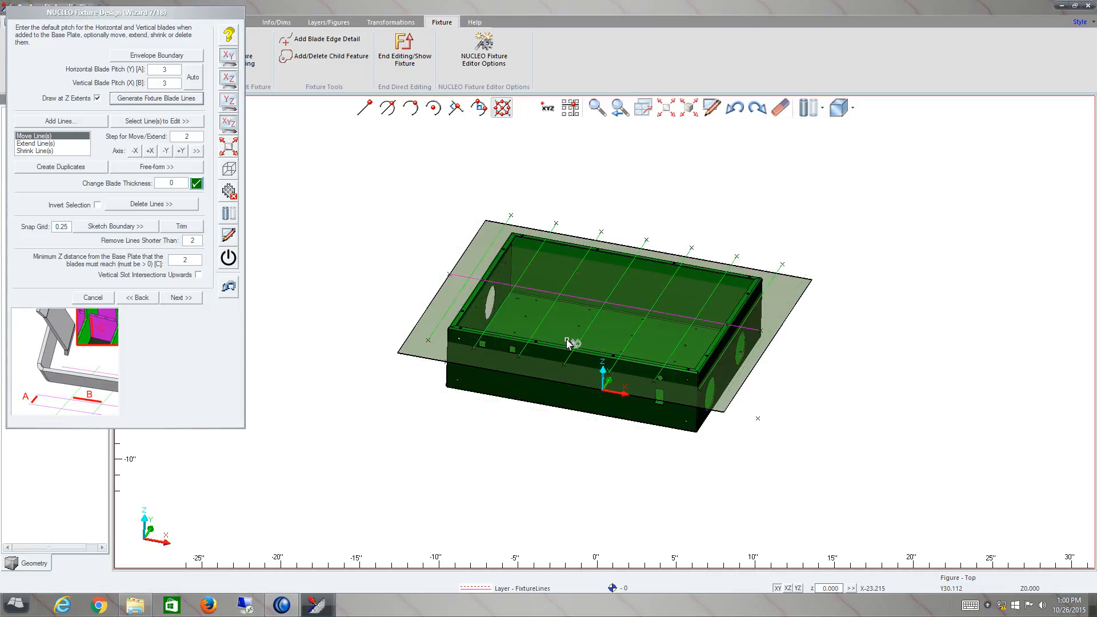
middle_click_drag(612, 301, 610, 321)
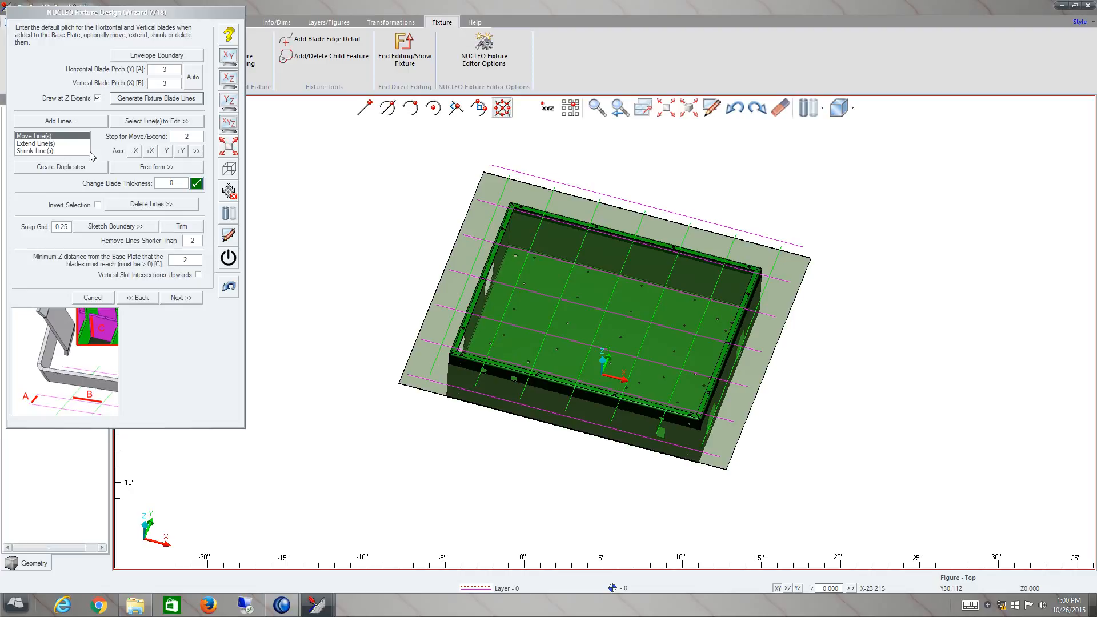
left_click(60, 121)
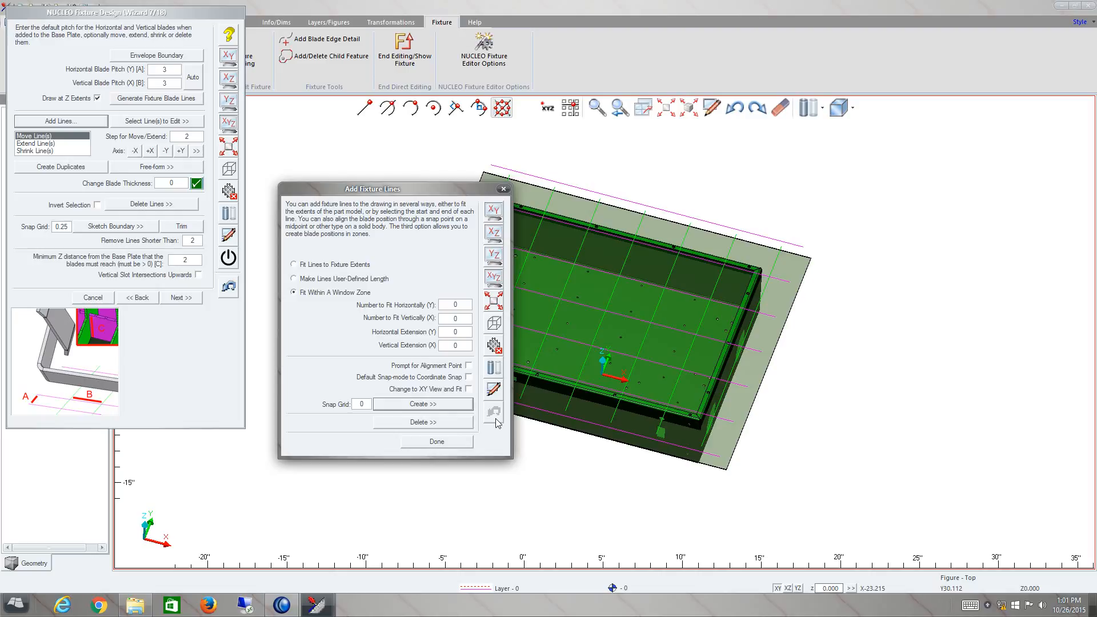
left_click(454, 444)
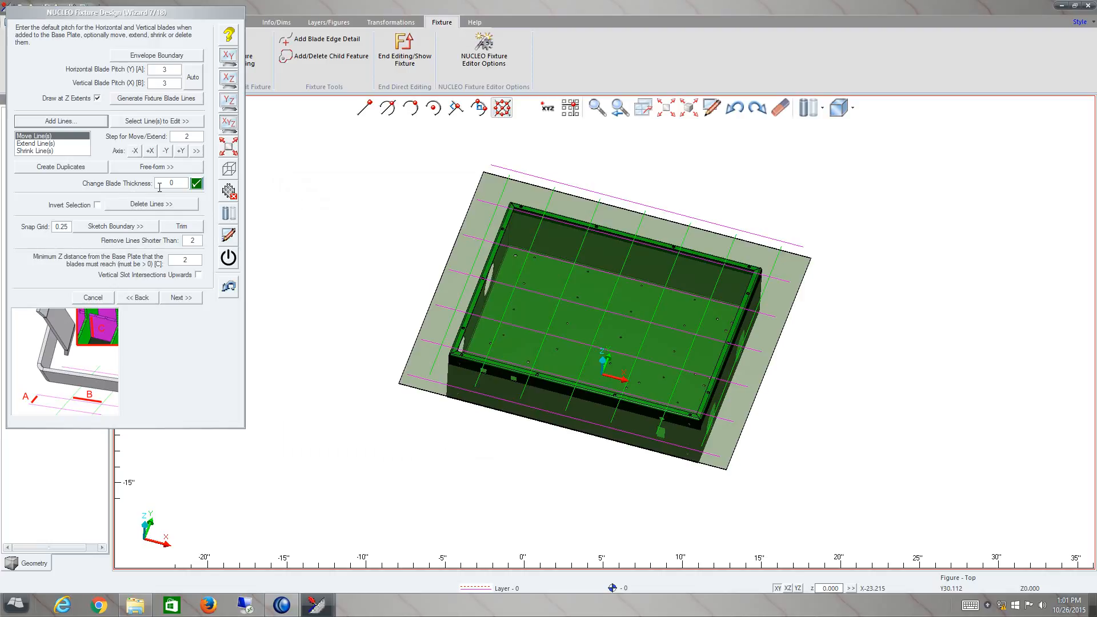
left_click(166, 183)
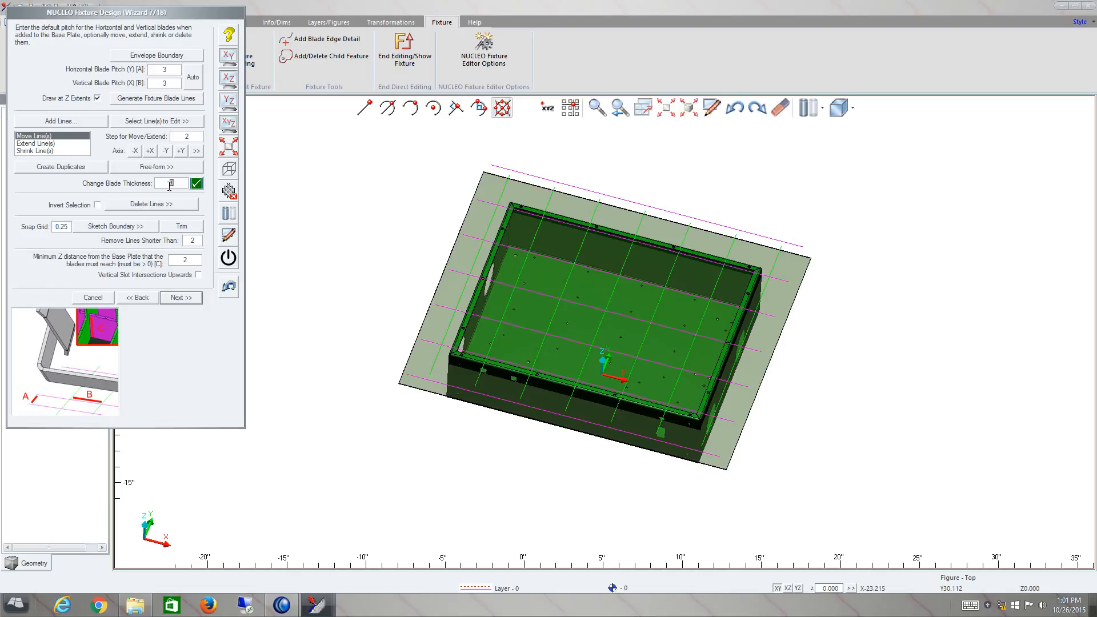
- Move the uppermost horizontal blade line toward the box by two 0.5 steps in -Y
left_click(229, 57)
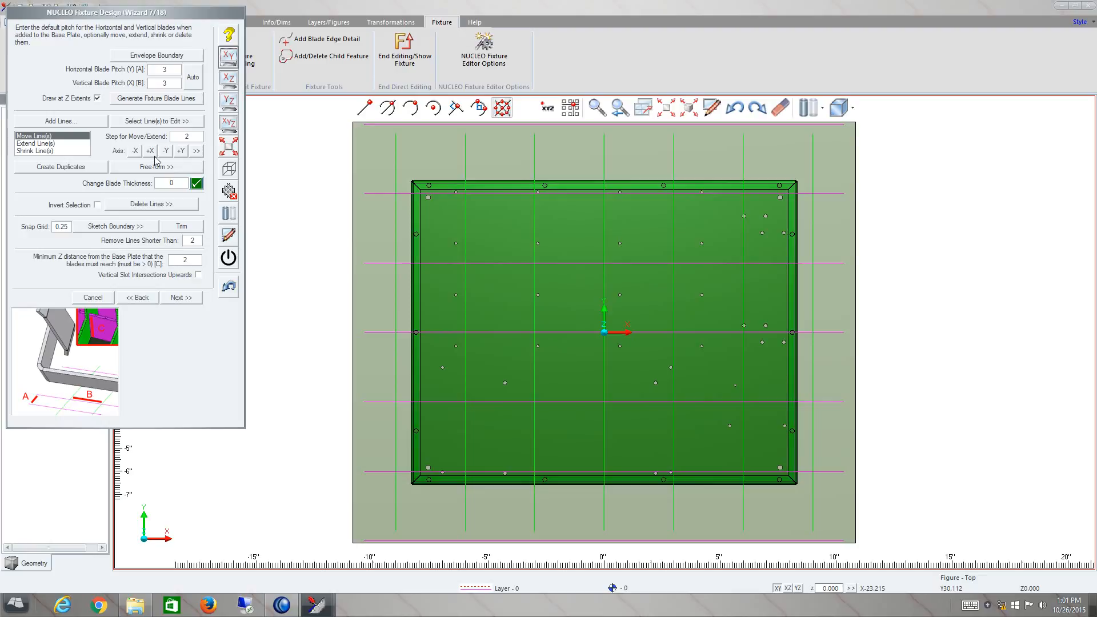
left_click(131, 122)
left_click(406, 124)
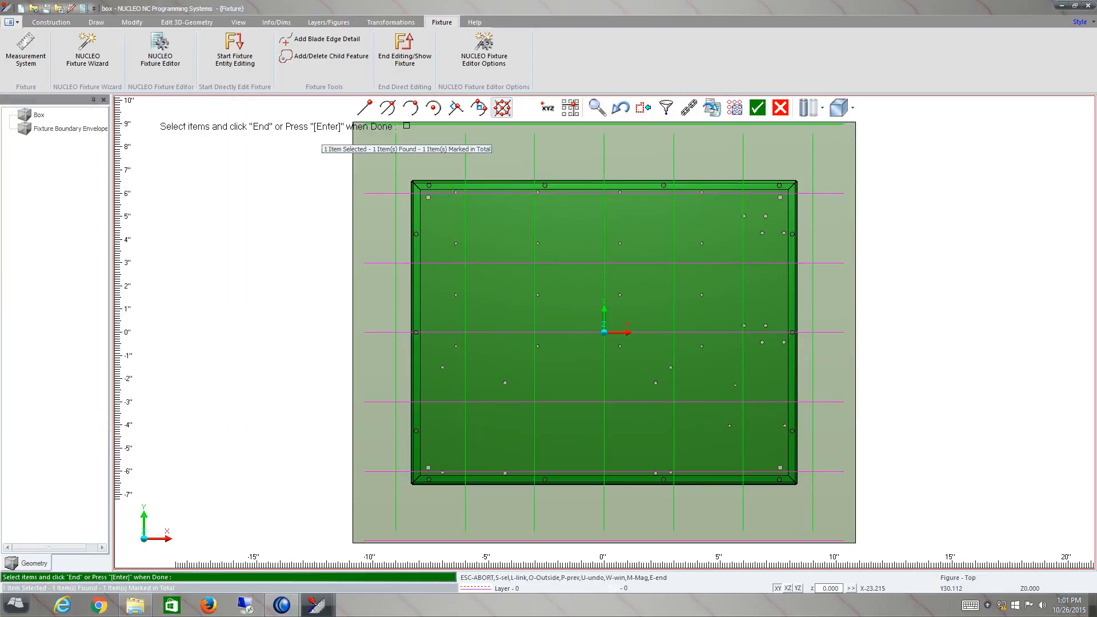
key("Return")
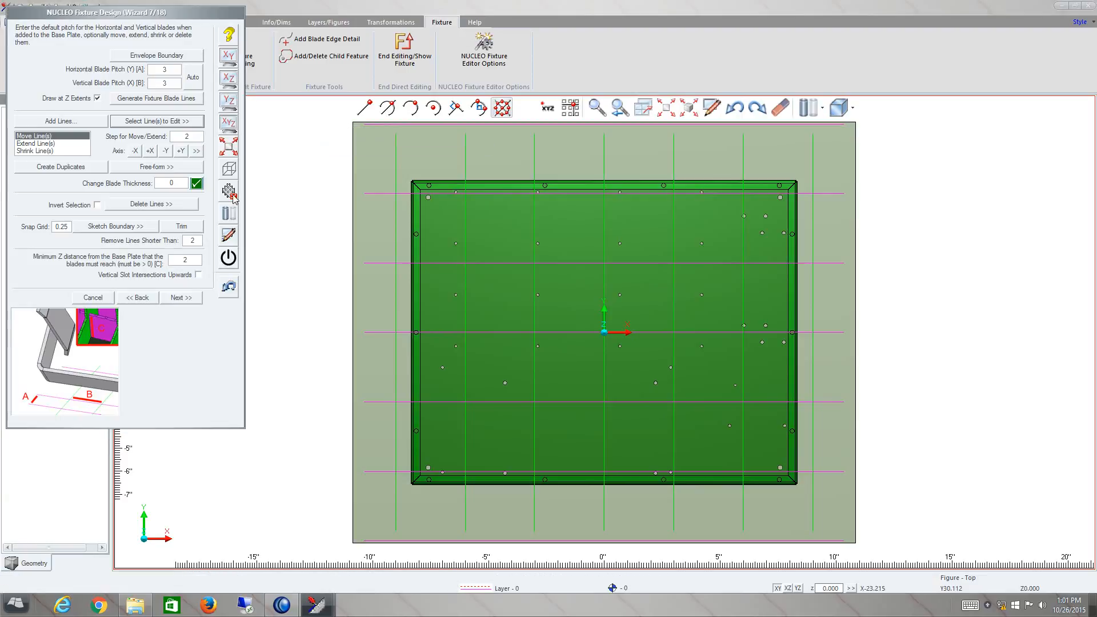
left_click(198, 138)
double_click(198, 138)
type(".5")
left_click(166, 151)
left_click(166, 151)
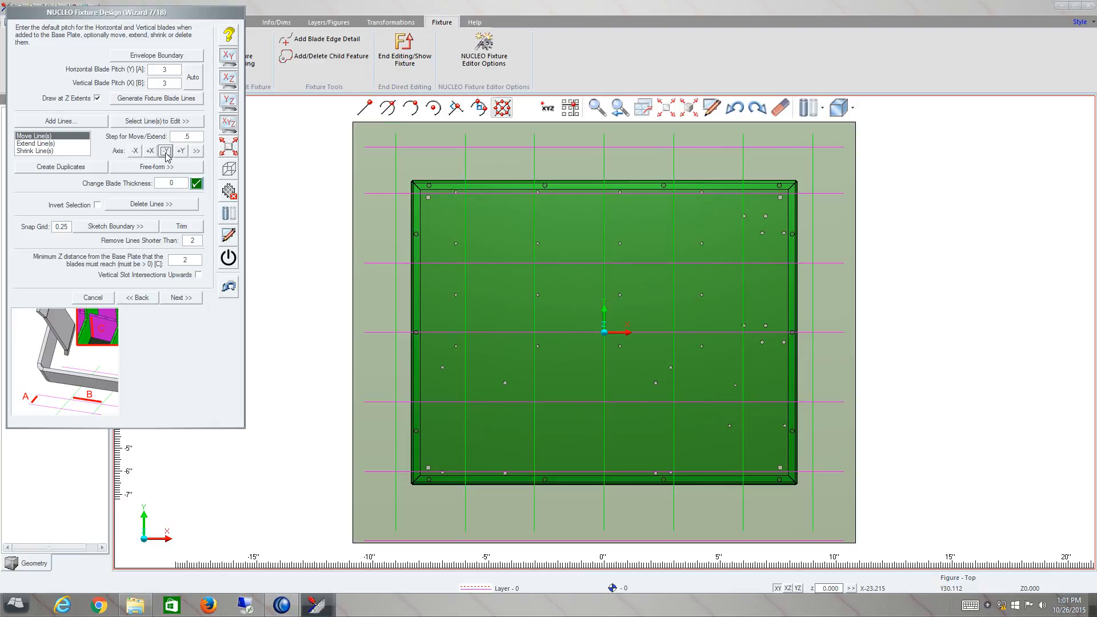
- Move the lowest horizontal blade line toward the box by two 0.5 steps in +Y
left_click(157, 121)
left_click(452, 520)
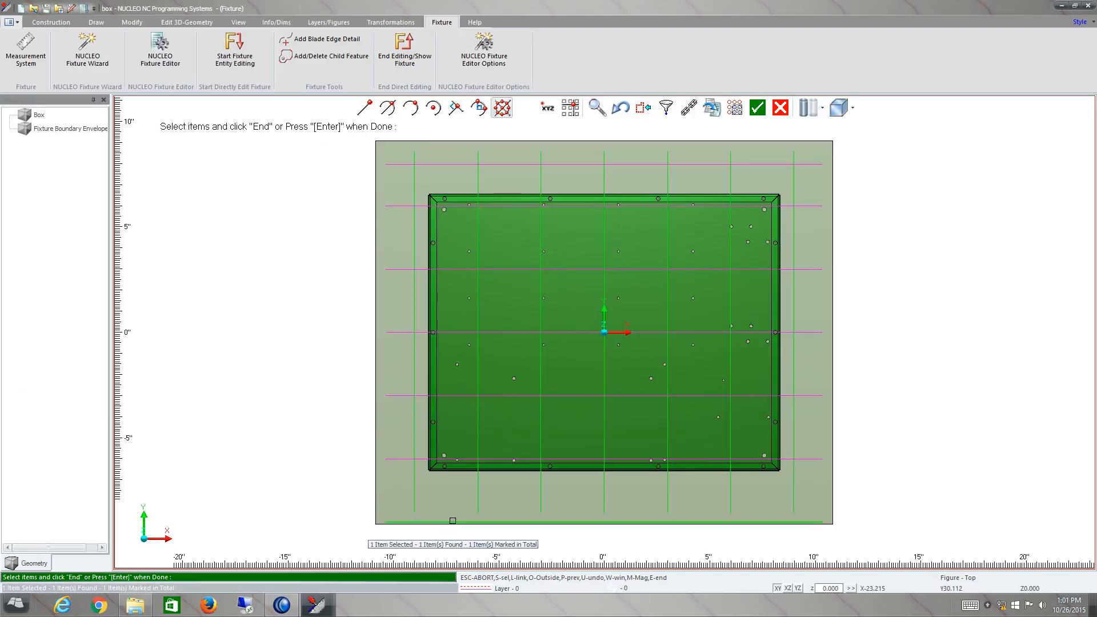
key("Return")
left_click(182, 151)
left_click(181, 151)
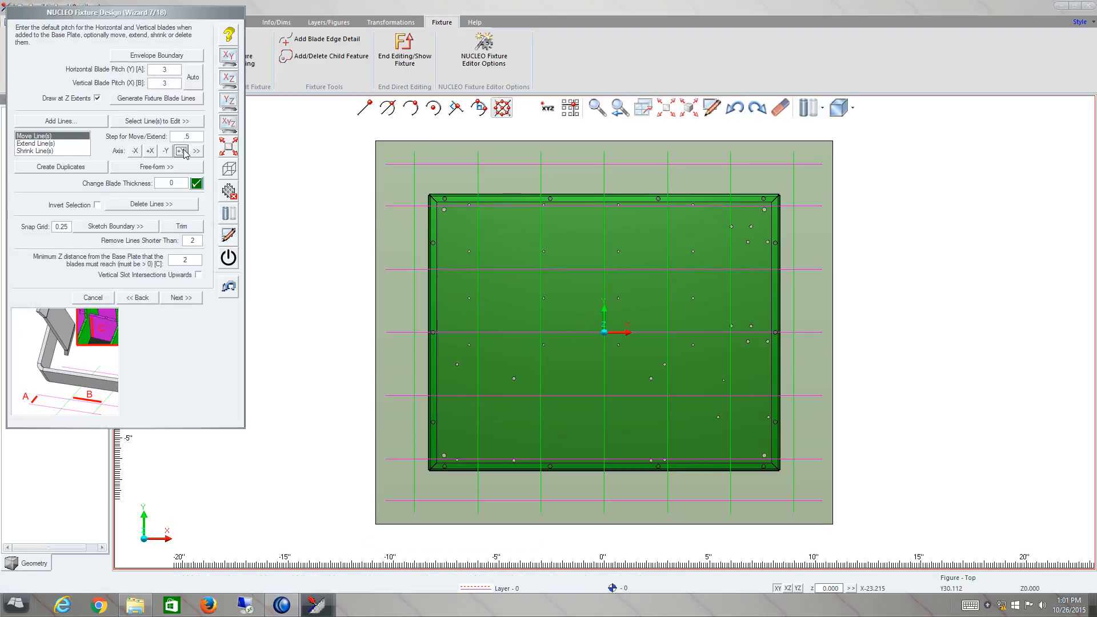
- Move the leftmost vertical blade line one 0.5 step in -X and the rightmost one 0.5 step in +X
left_click(152, 122)
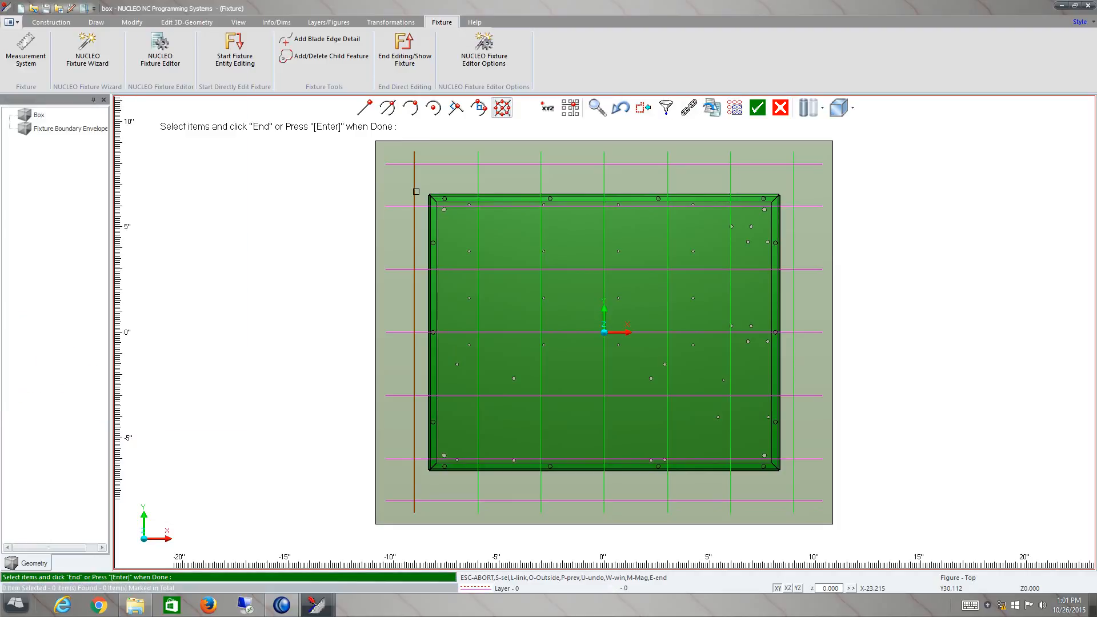
left_click(414, 193)
key("Return")
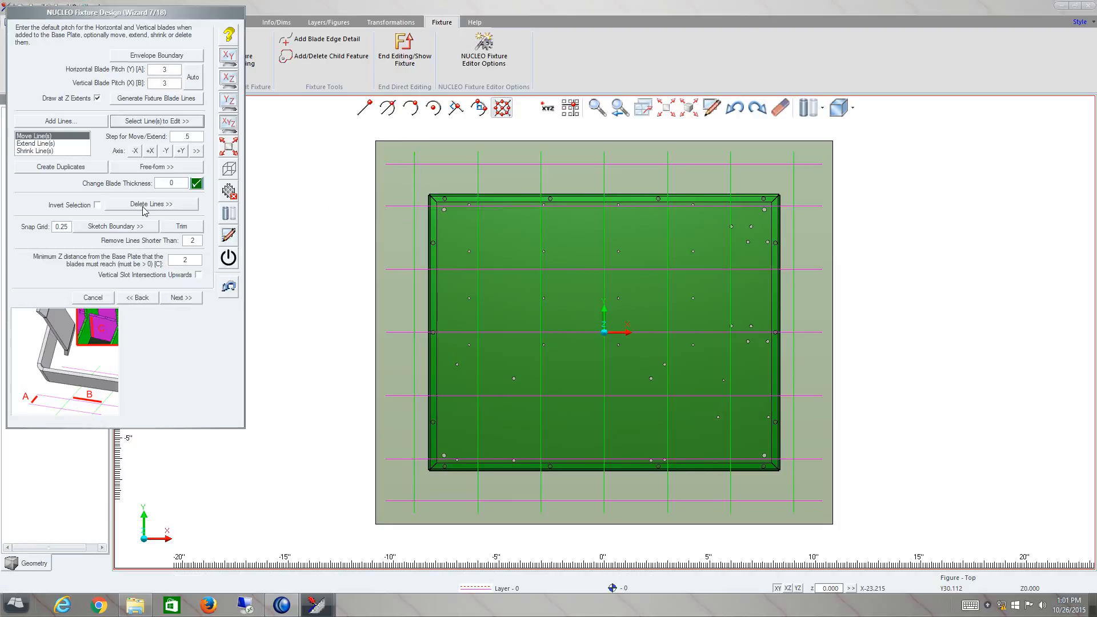
left_click(135, 153)
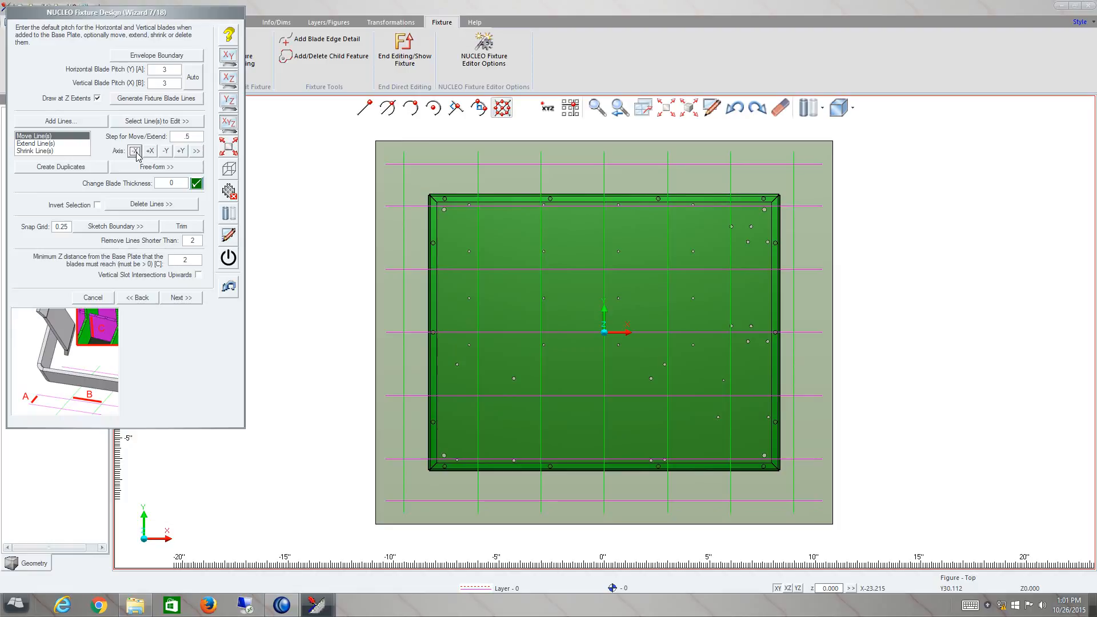
left_click(171, 122)
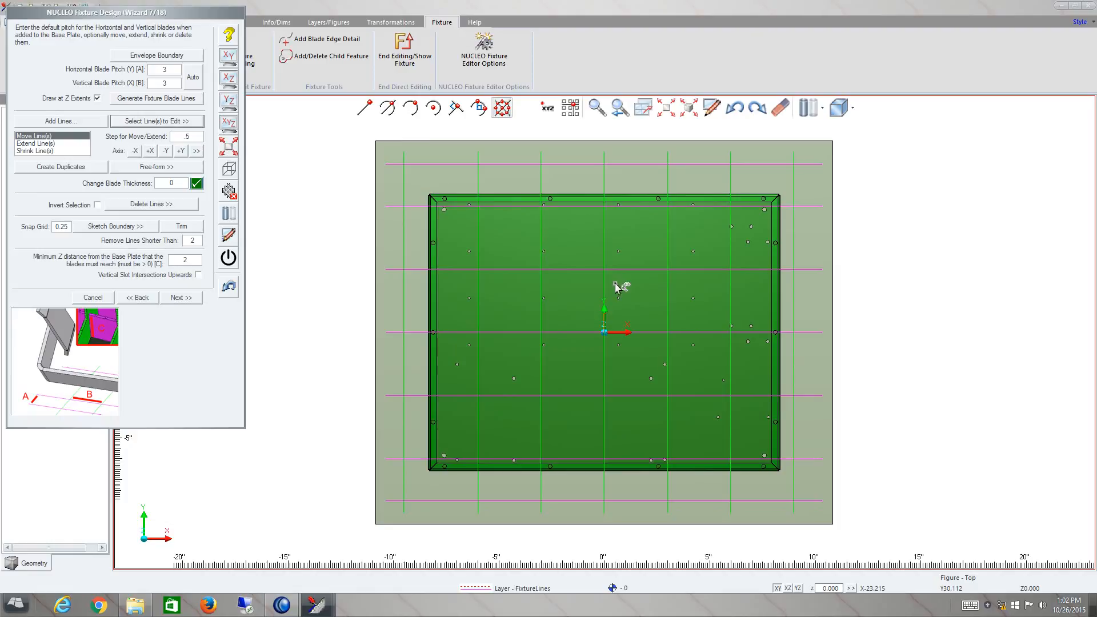
left_click(794, 279)
key("Return")
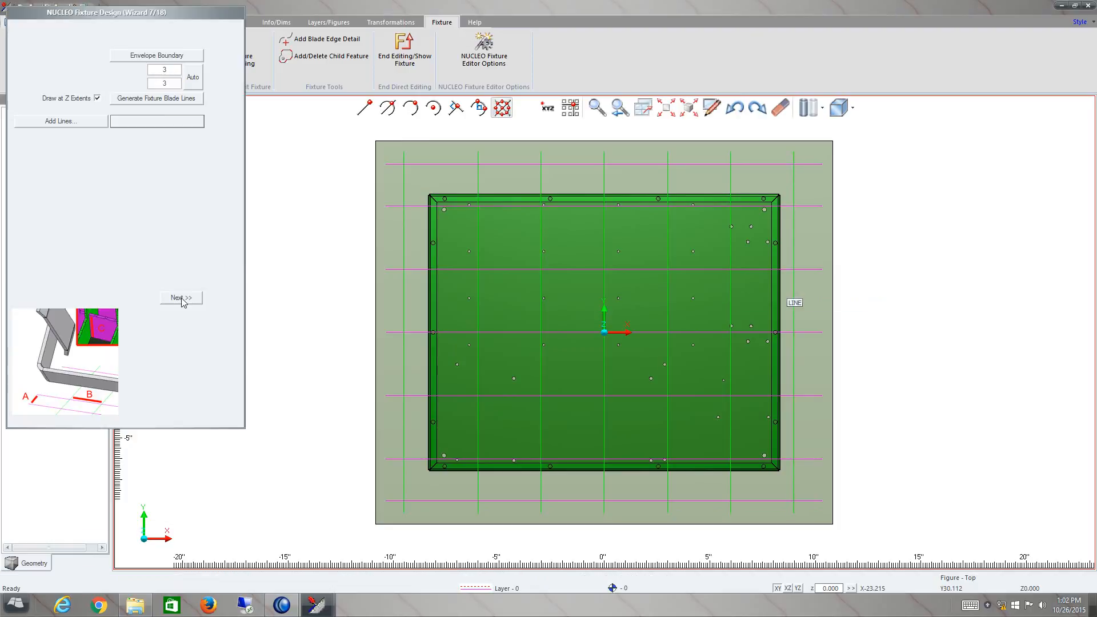
left_click(150, 151)
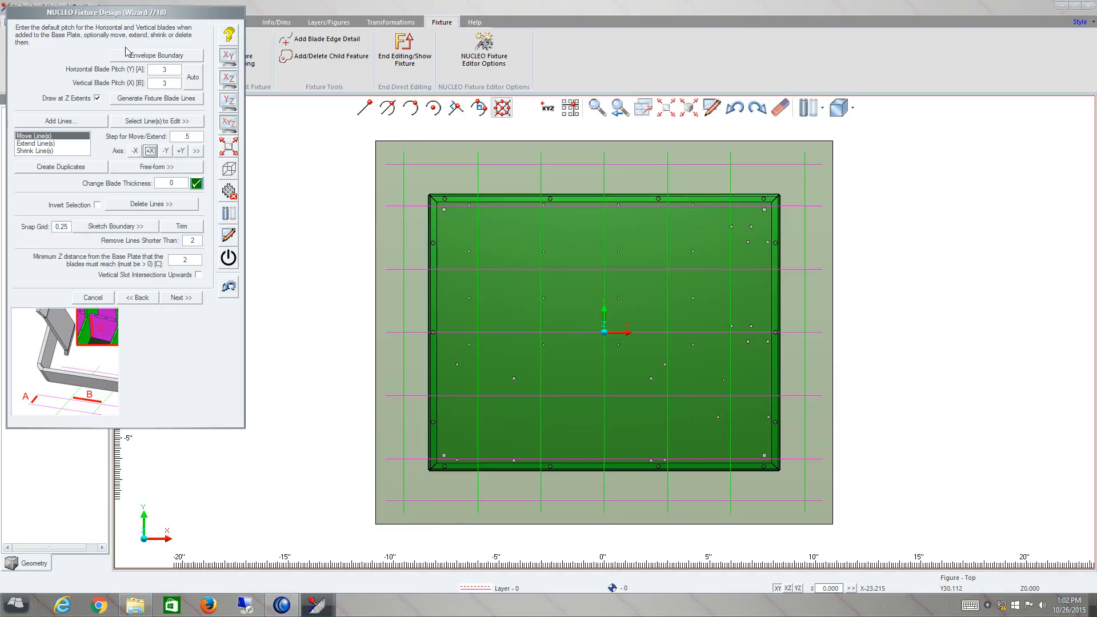
- Shrink the four outer blade lines around the box by 2 in -X, +X, -Y and +Y
left_click(60, 151)
left_click(152, 121)
left_click(405, 166)
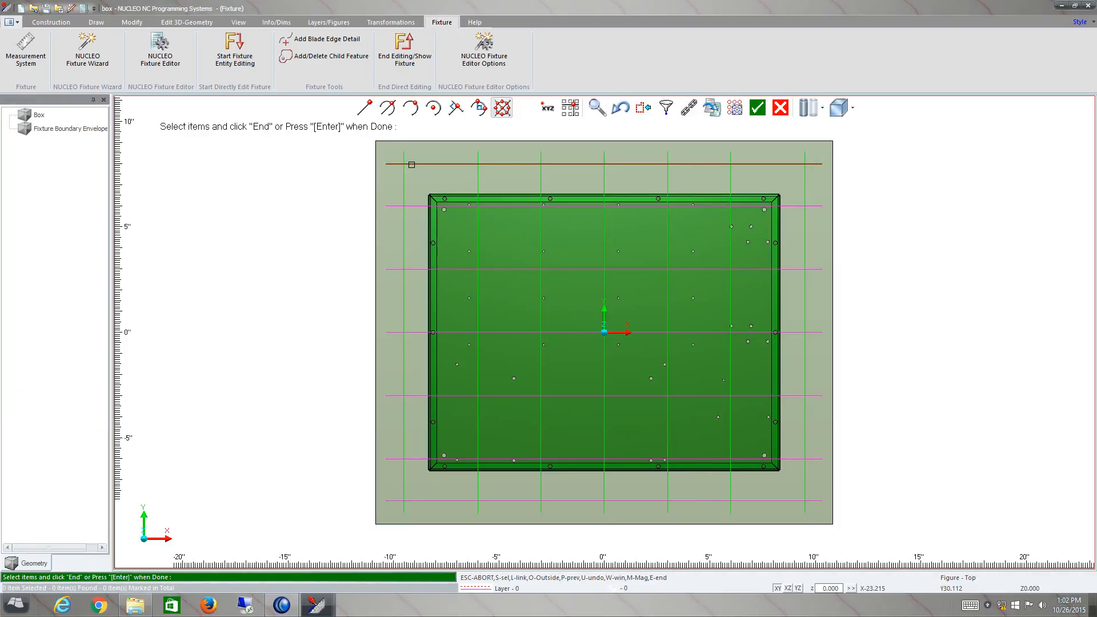
left_click(403, 169)
left_click(804, 275)
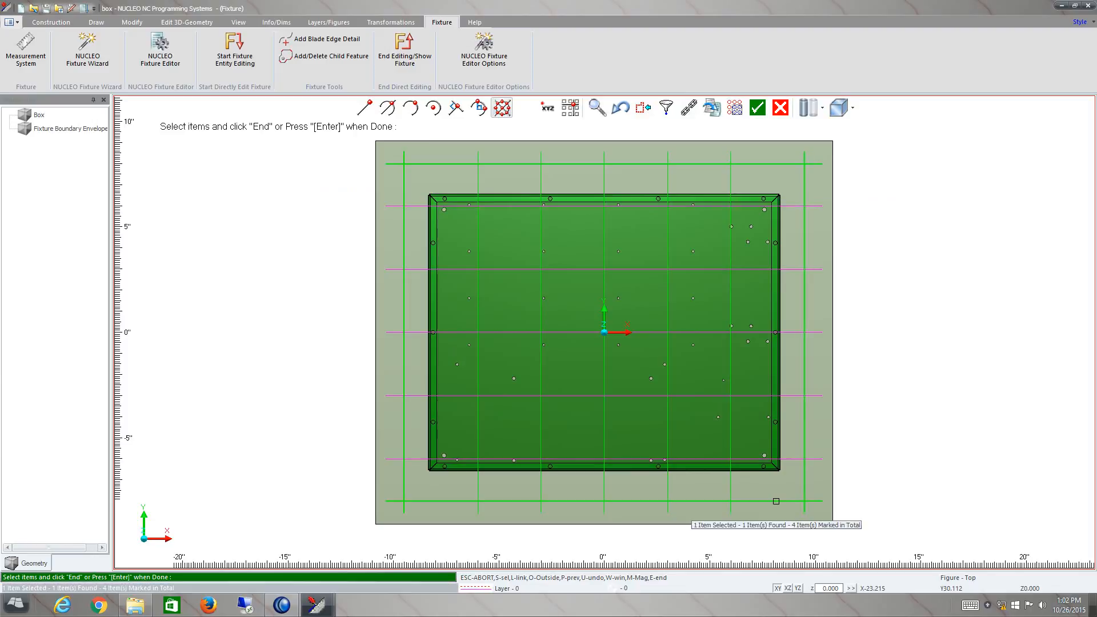
key("Return")
double_click(187, 137)
type("2")
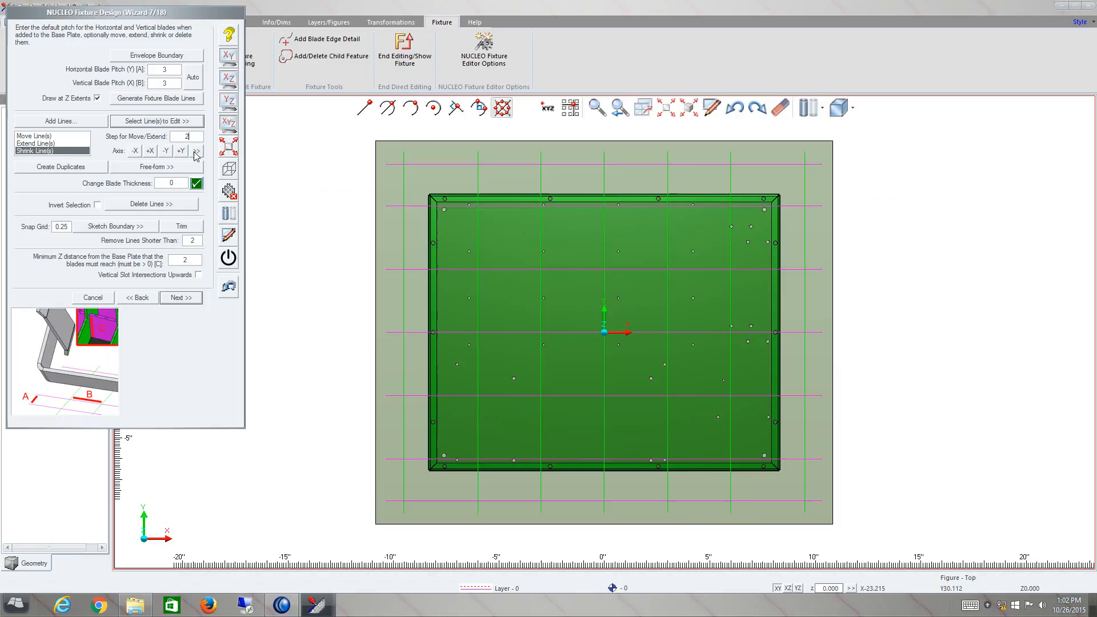
left_click(135, 151)
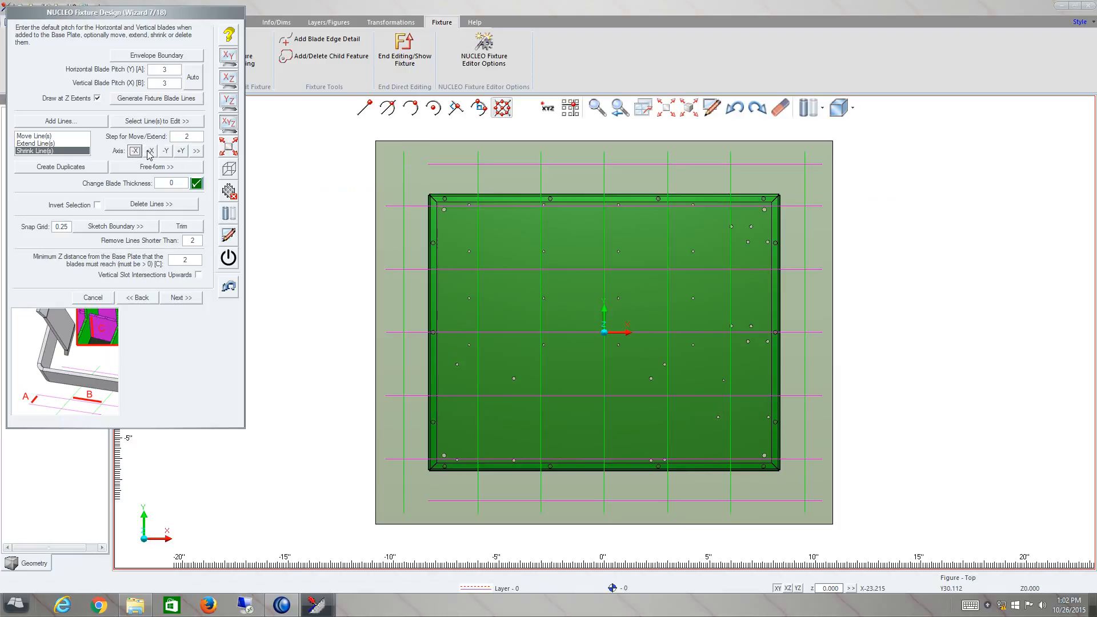
left_click(150, 151)
left_click(166, 151)
left_click(180, 151)
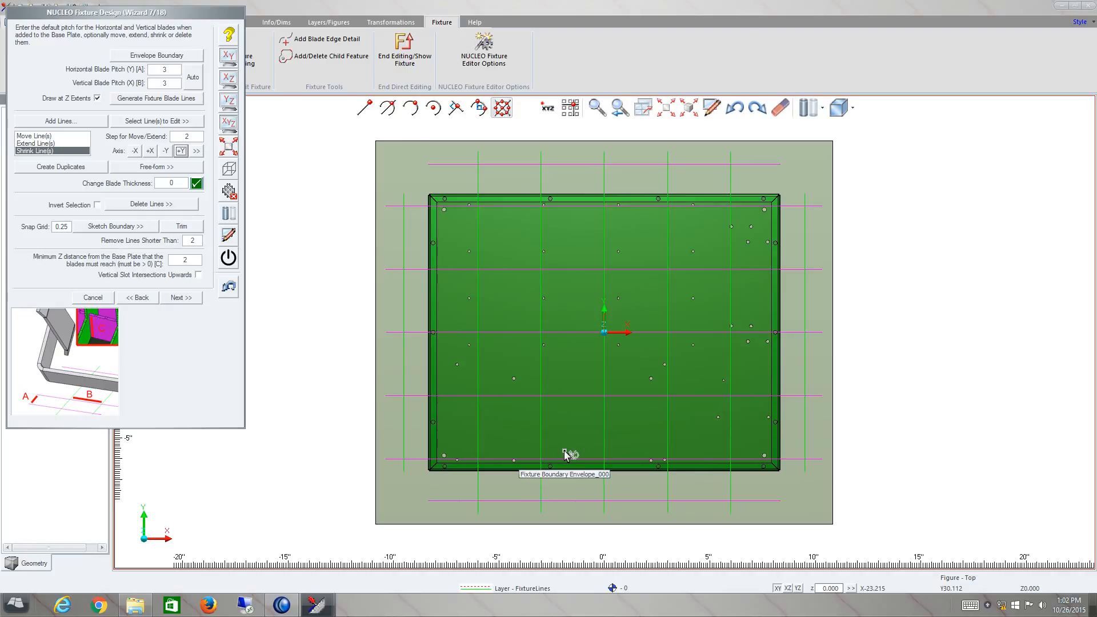
- Check the edited blade lines on the box, accept the minimum Z distance of 2 and continue to the blade tab settings
middle_click_drag(593, 406, 561, 341)
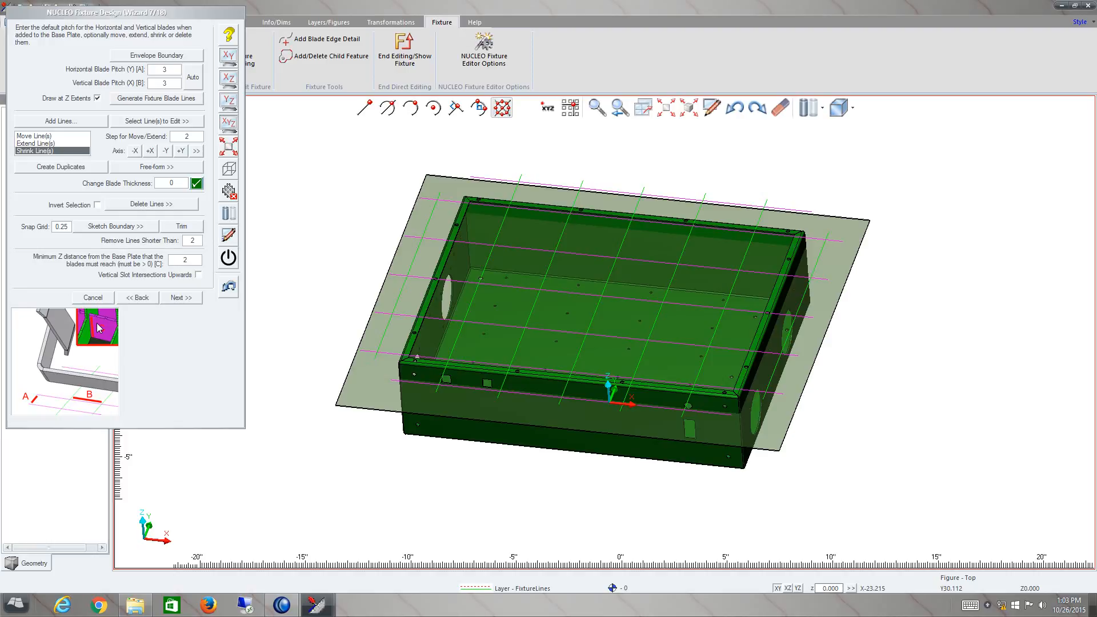
left_click_drag(192, 260, 146, 261)
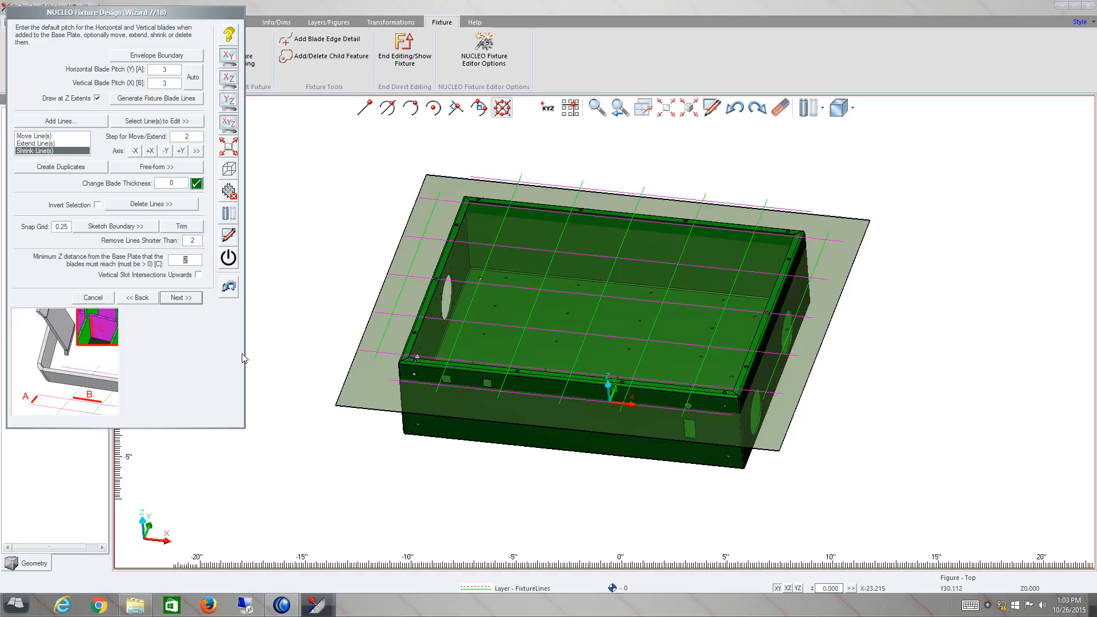
left_click_drag(645, 307, 605, 352)
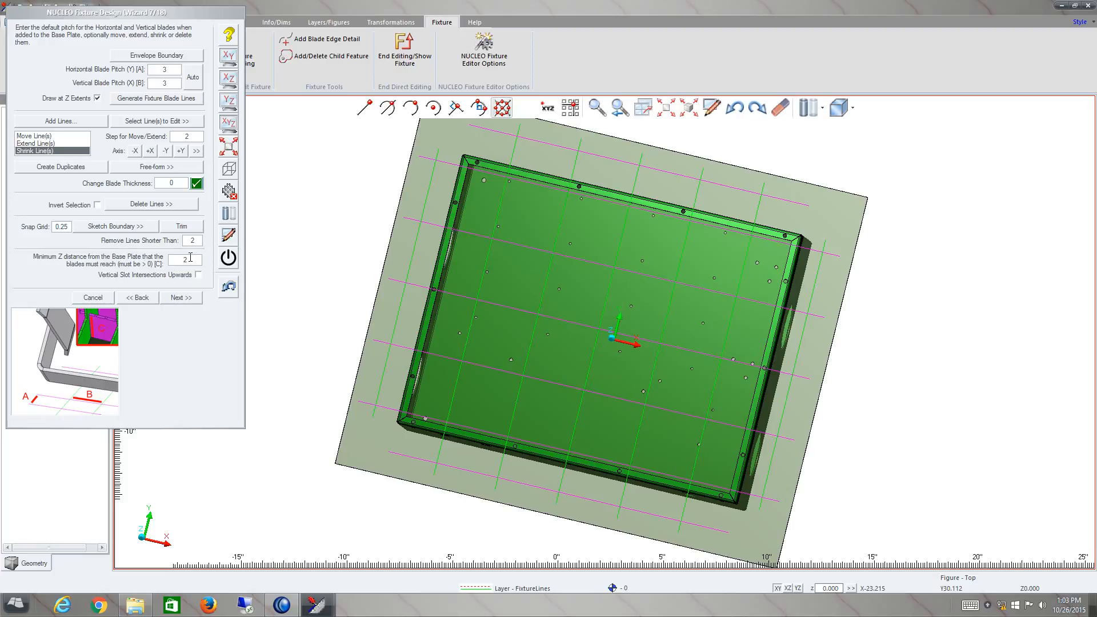
left_click(195, 301)
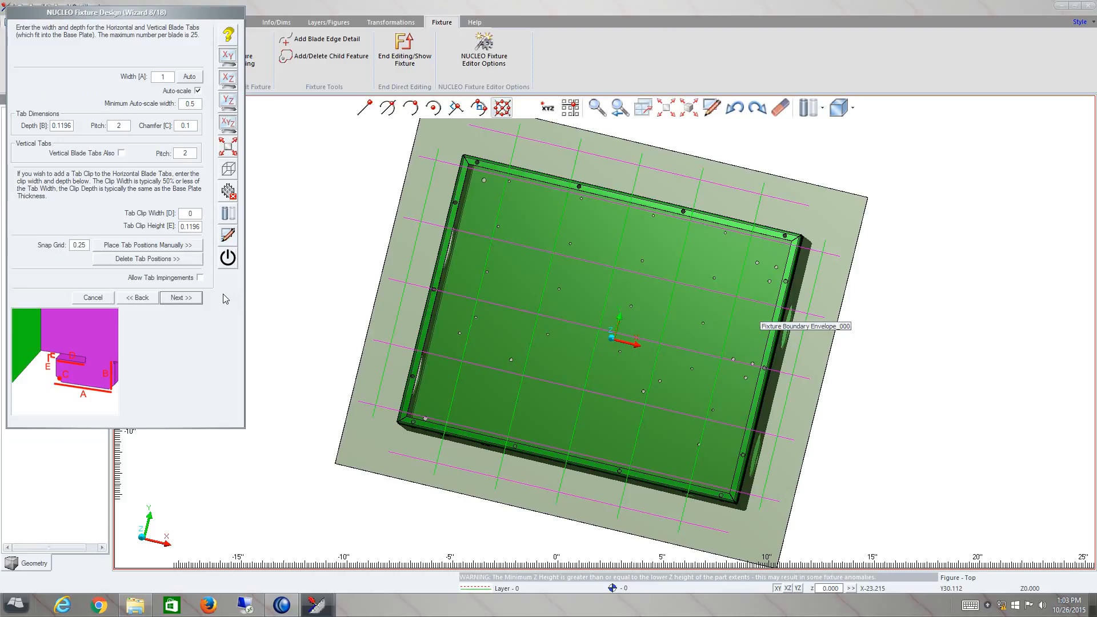
- Set the blade tab width to 1.5, the tab clip width to 0.5 and the tab depth to 0.25, and accept the tab settings
left_click(188, 79)
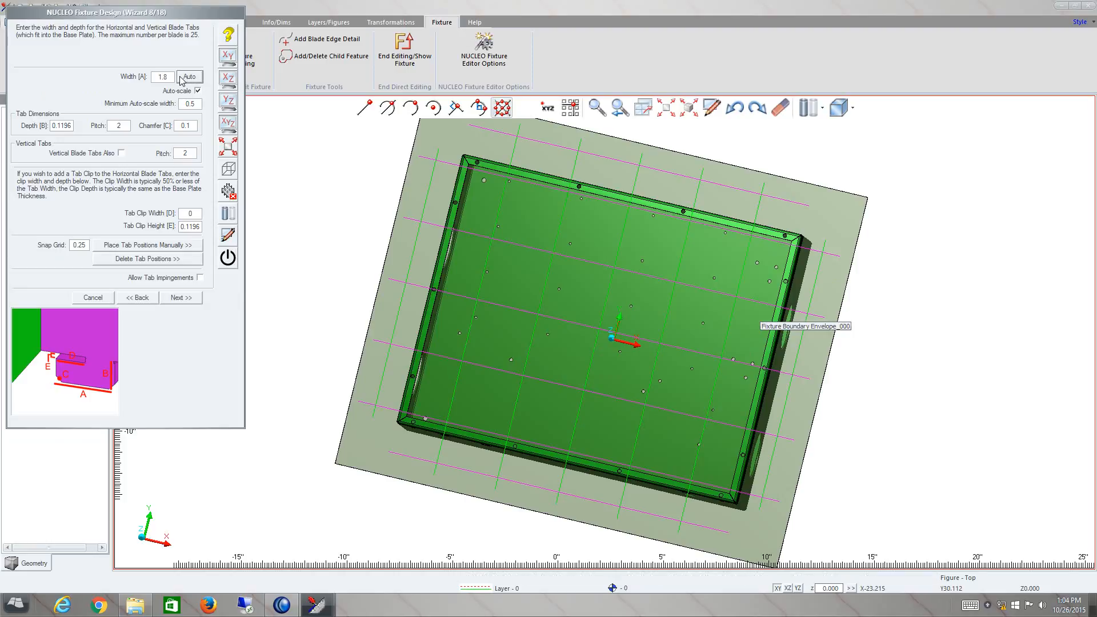
left_click_drag(168, 77, 141, 77)
type("1.5")
double_click(192, 214)
type(".5")
double_click(196, 226)
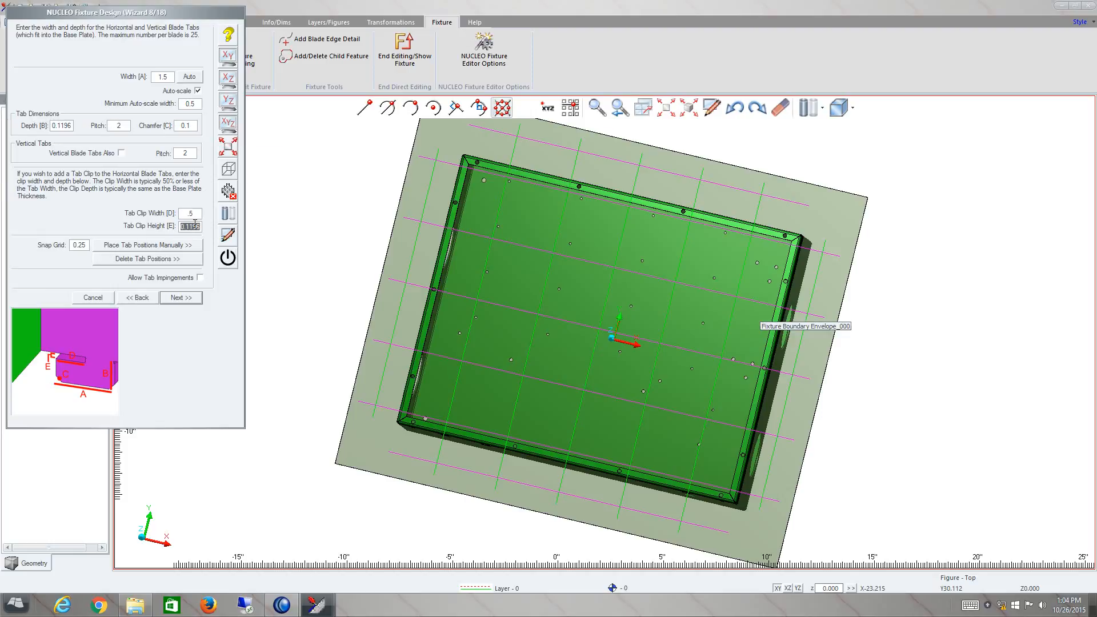
double_click(68, 126)
type(".25")
left_click(182, 299)
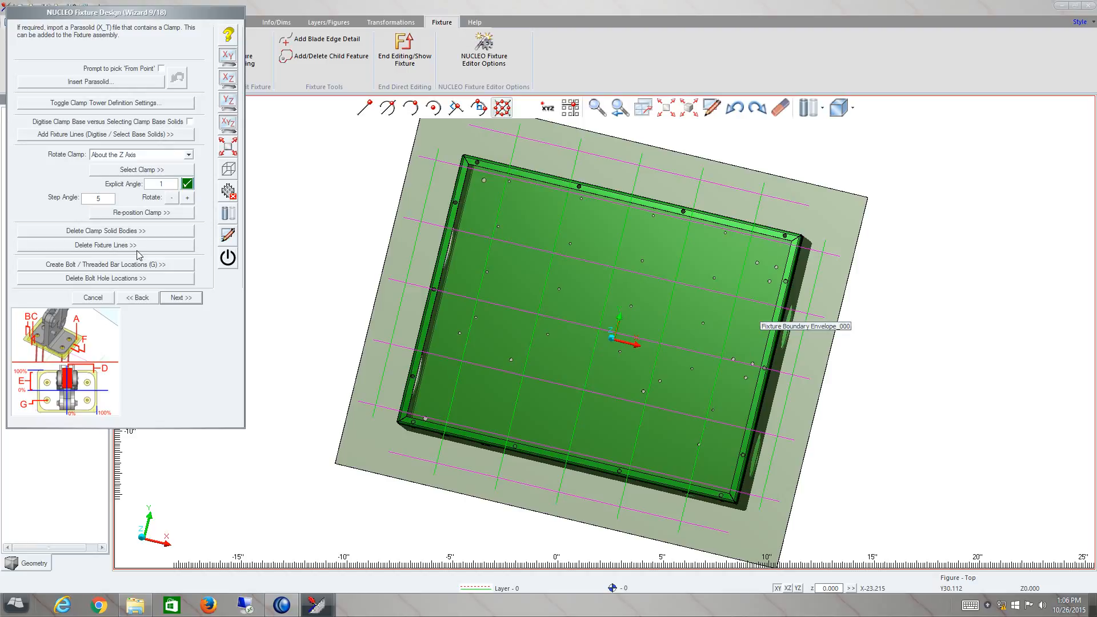
- Skip the clamp import, bridge fixture and weld position options
left_click(182, 300)
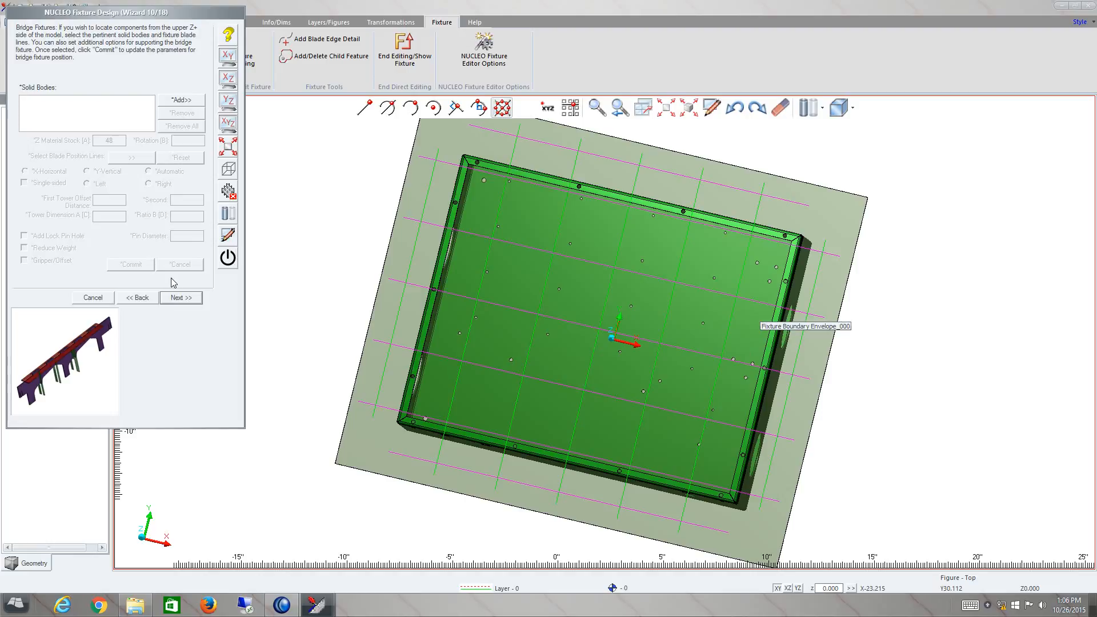
left_click(182, 300)
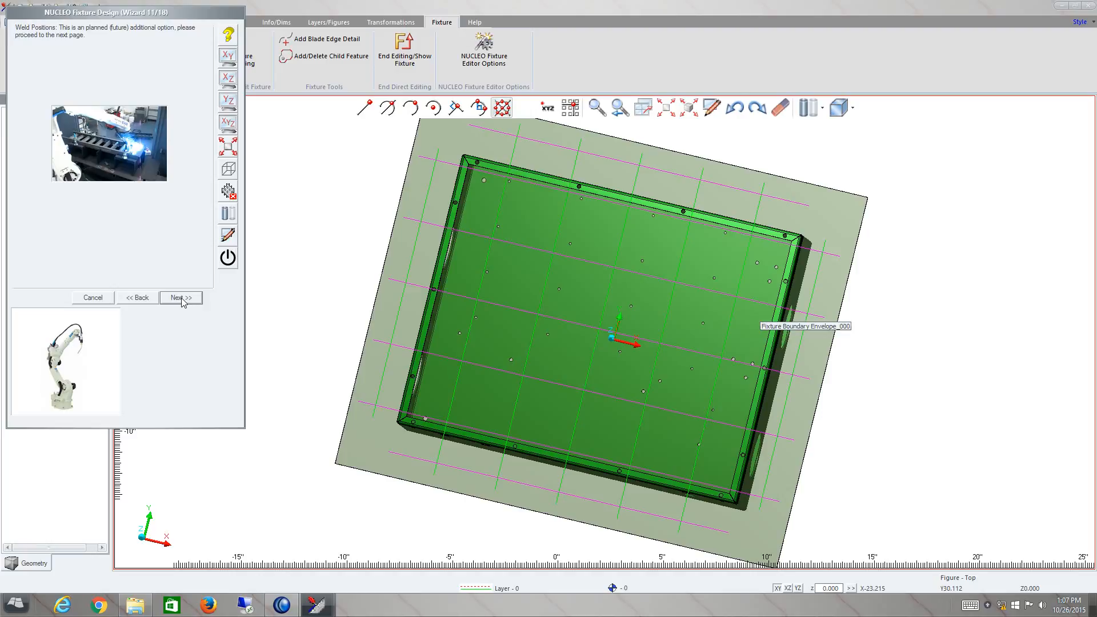
left_click(181, 298)
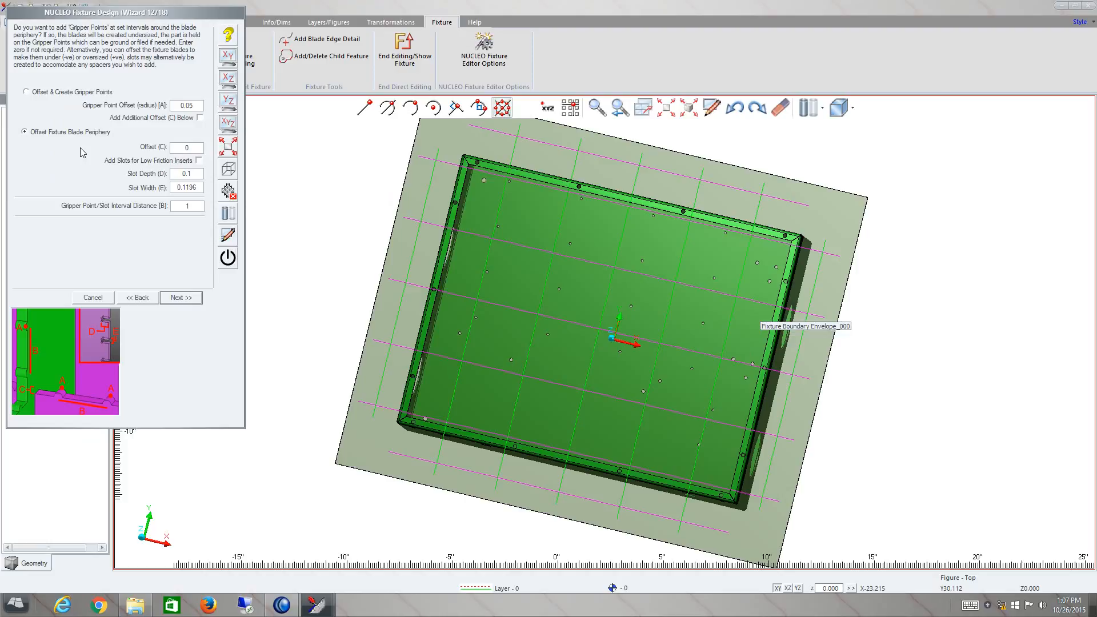
- Choose Offset & Create Gripper Points for the blade periphery and accept the gripper point settings
left_click(68, 94)
left_click(189, 302)
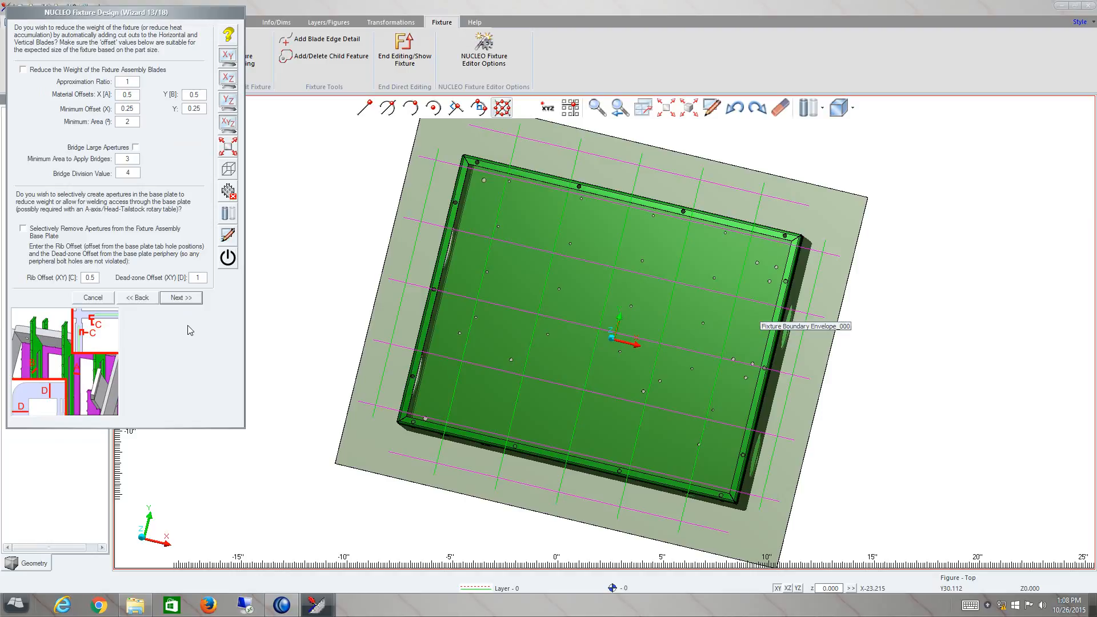
- Accept the weight reduction and corner relief settings and proceed to the pin tower definition
mouse_move(48, 75)
left_click(180, 298)
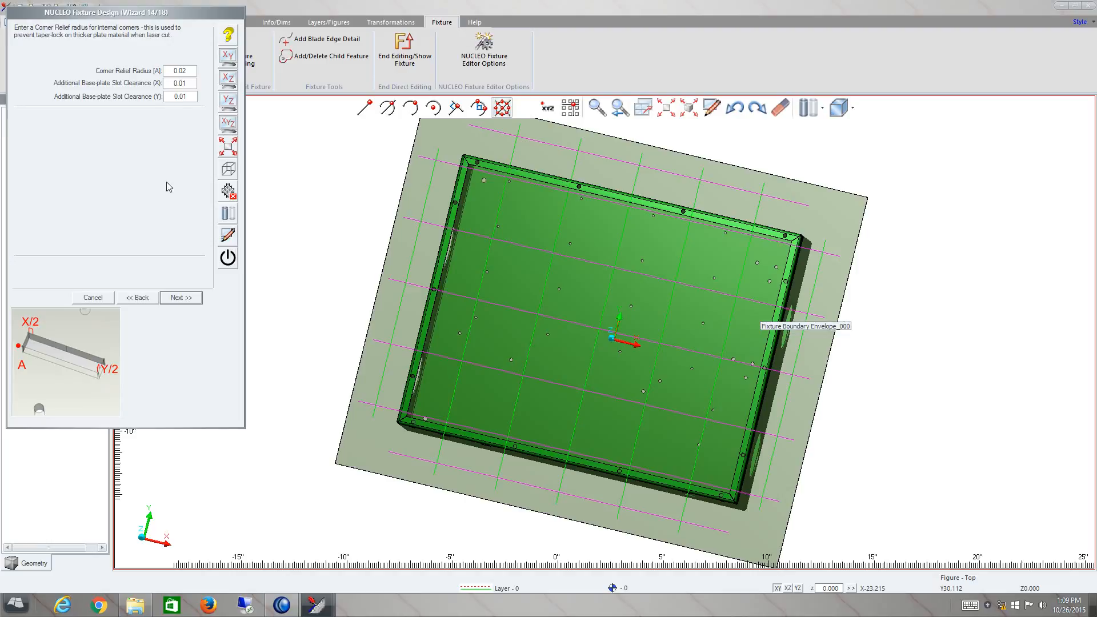
left_click(185, 300)
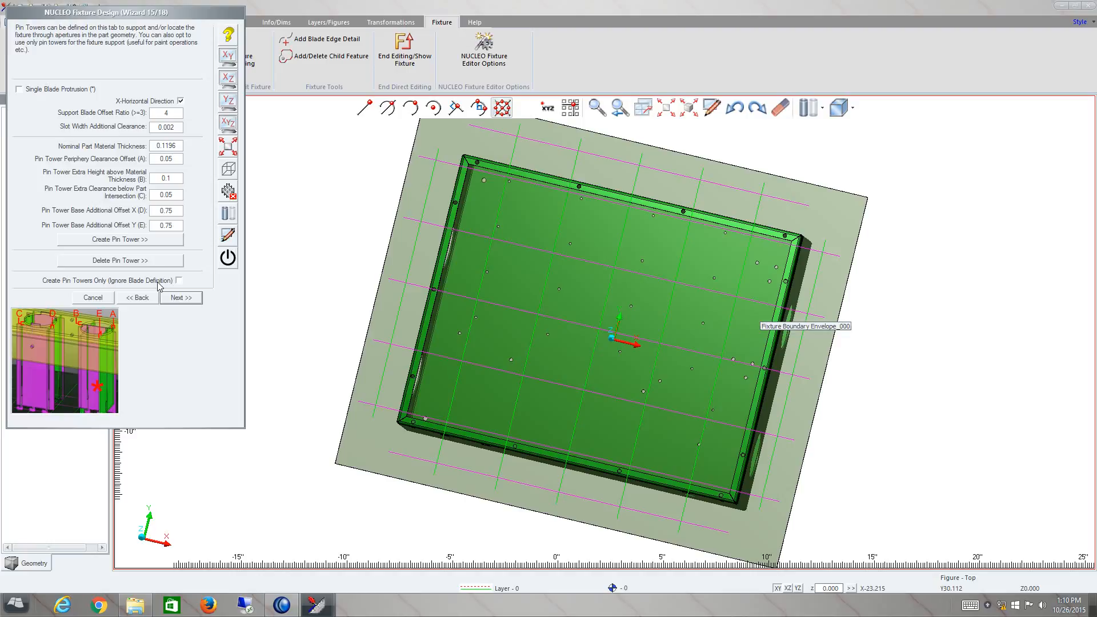
- Accept the pin tower settings and the bolt holes on the base plate periphery only
left_click(171, 299)
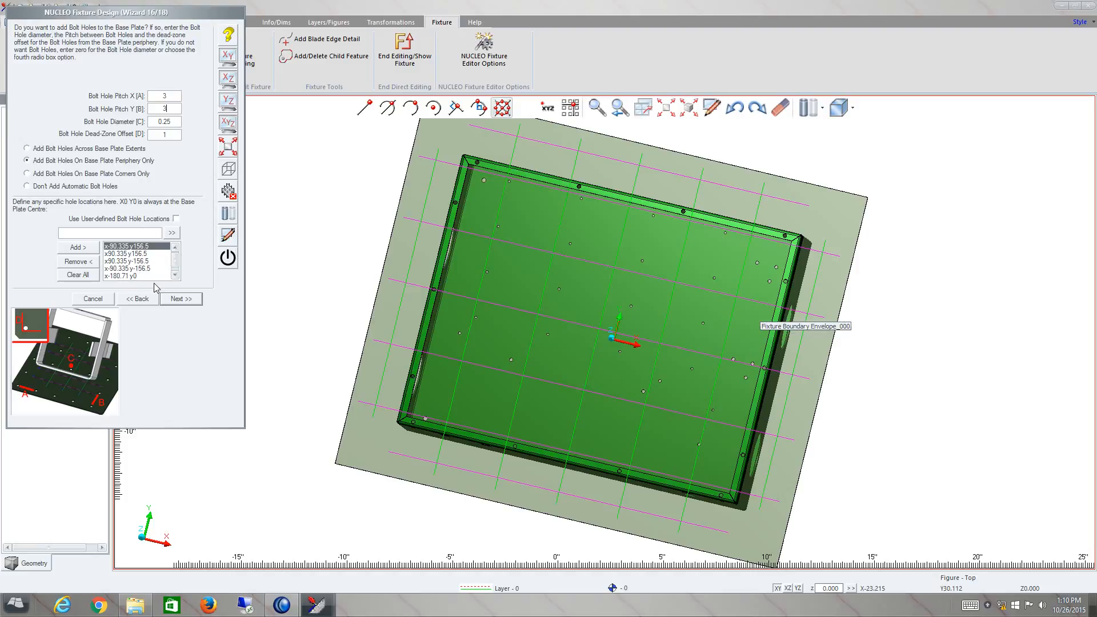
left_click(183, 300)
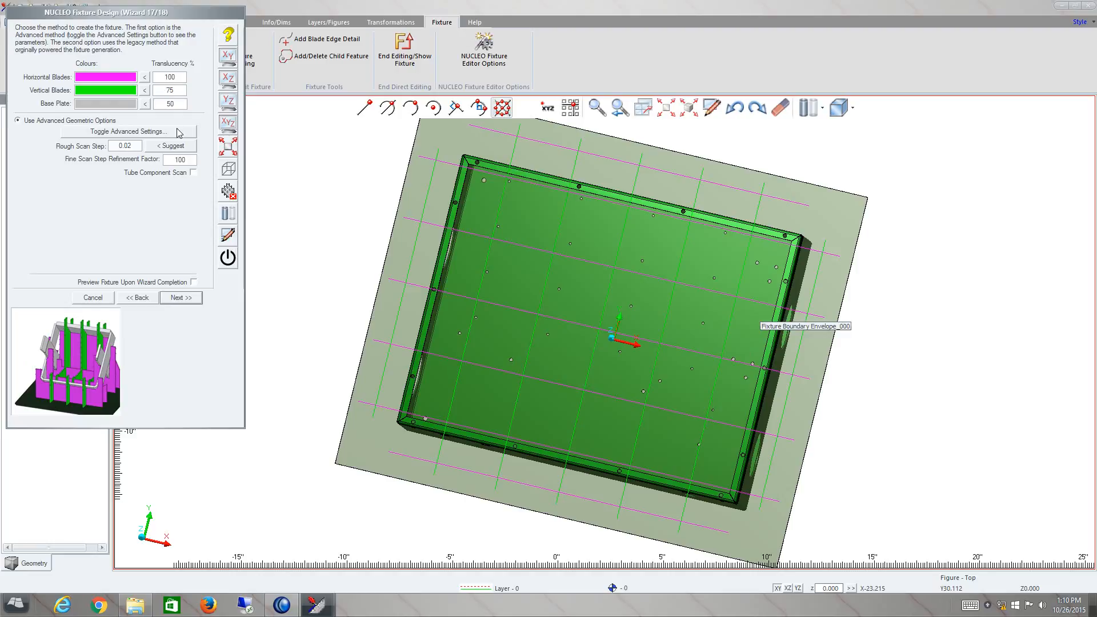
- Check the advanced geometric settings, keep the rough scan step at 0.02, and complete the wizard with the existing annotation settings
left_click(145, 132)
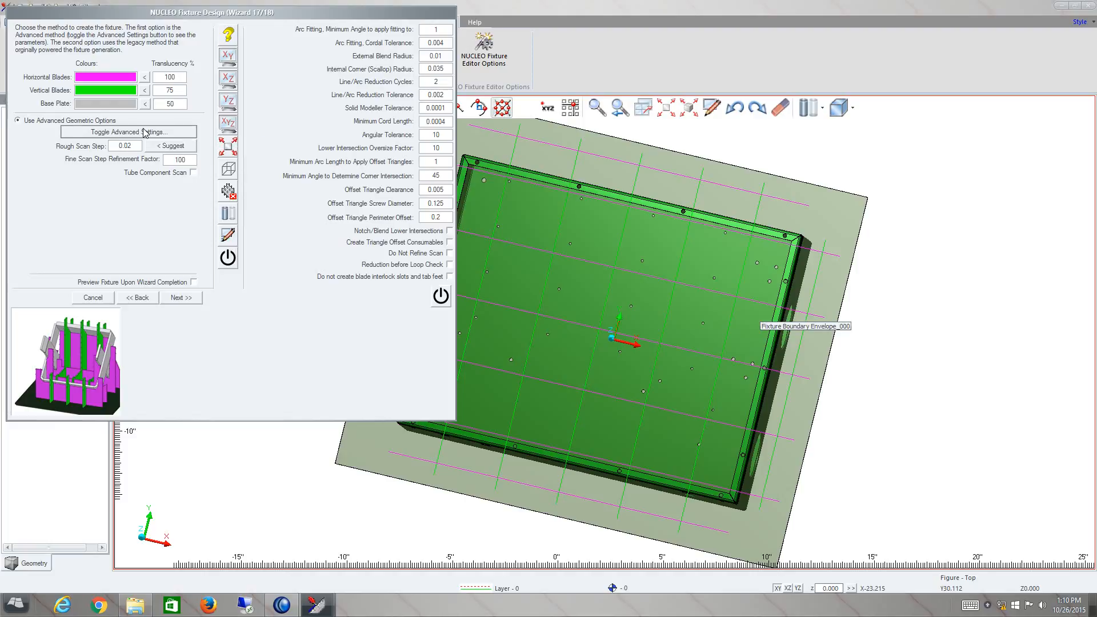
left_click(146, 132)
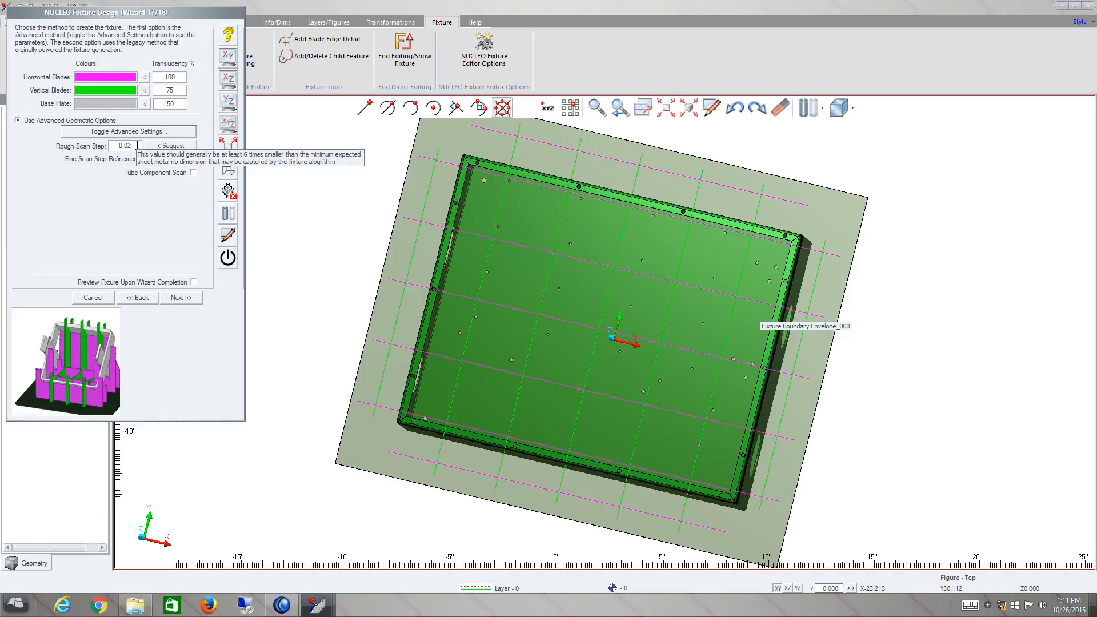
left_click_drag(136, 146, 120, 147)
left_click_drag(188, 160, 99, 147)
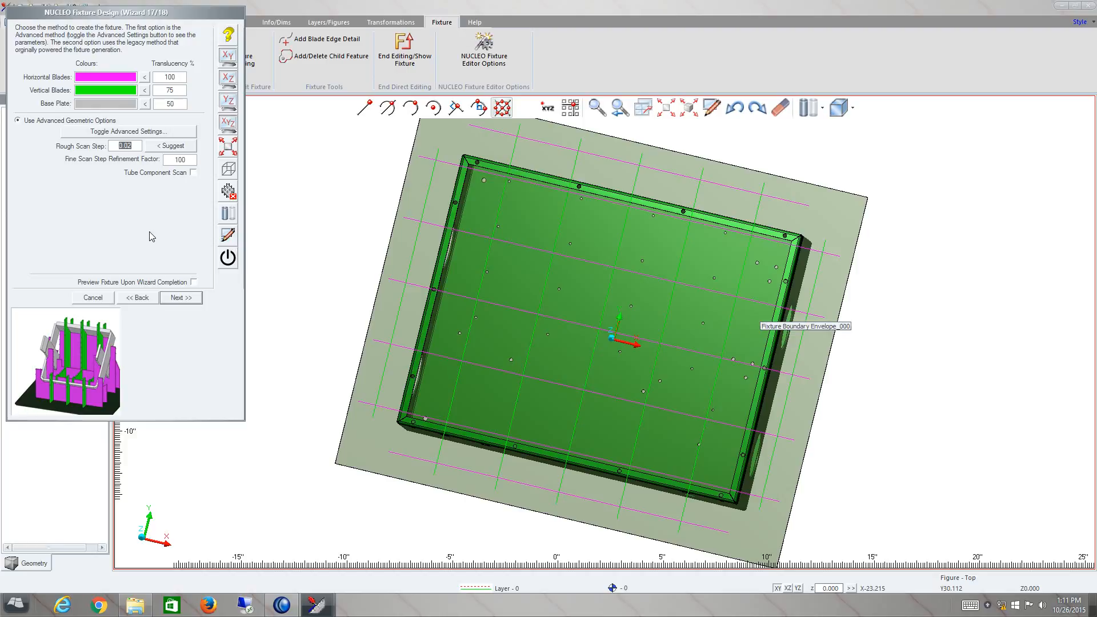
left_click(174, 298)
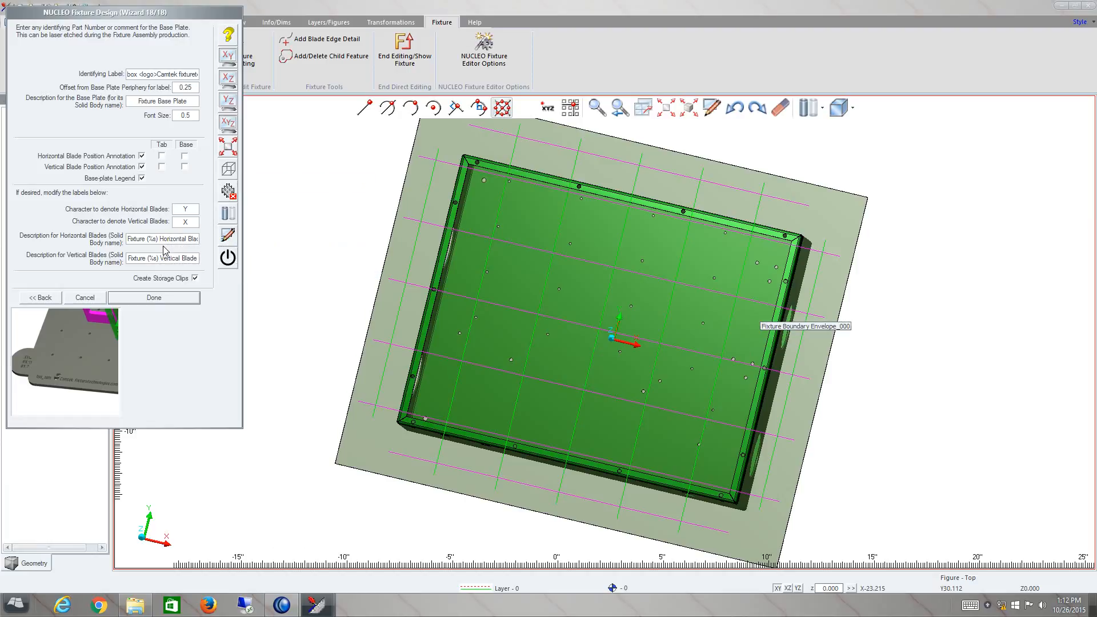
left_click(162, 299)
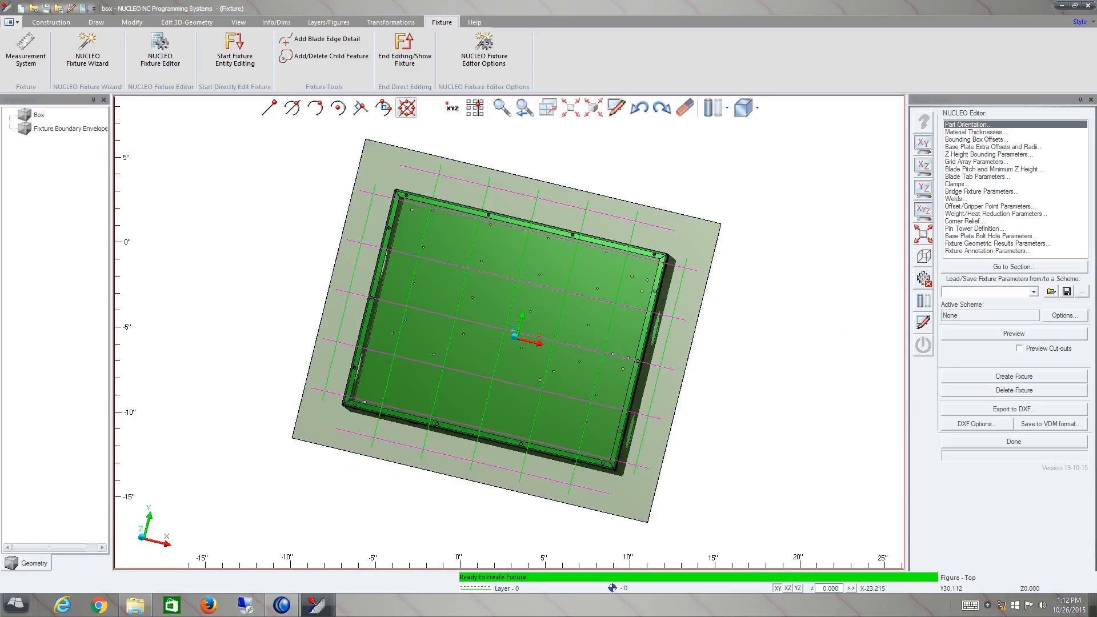
- Generate a preview of the fixture and check the fixture editor options without changing them
left_click(1014, 335)
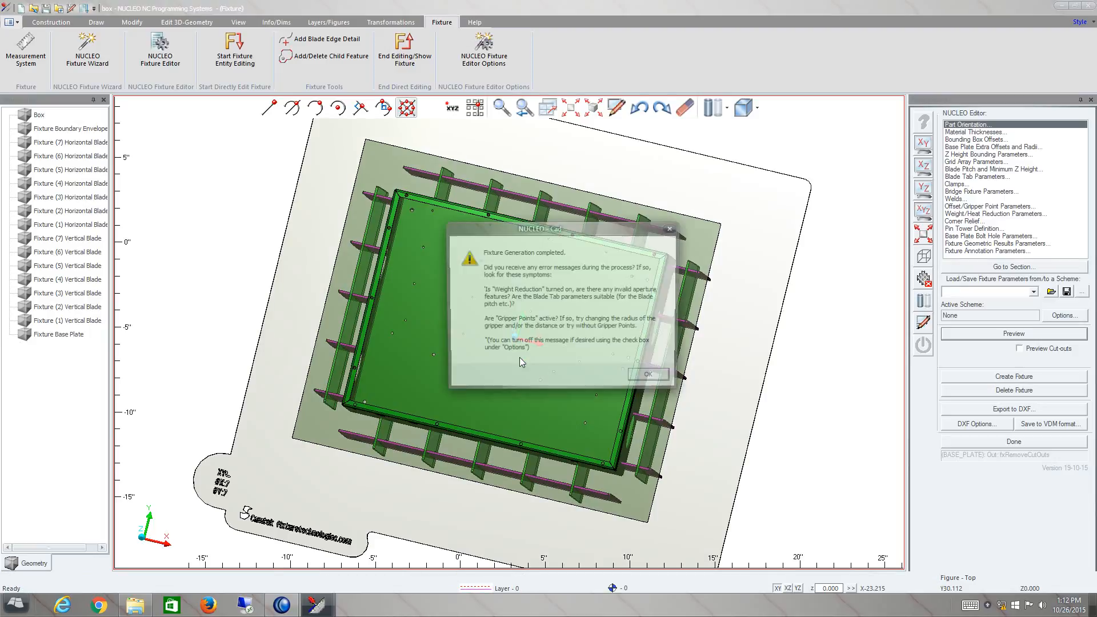
left_click(644, 379)
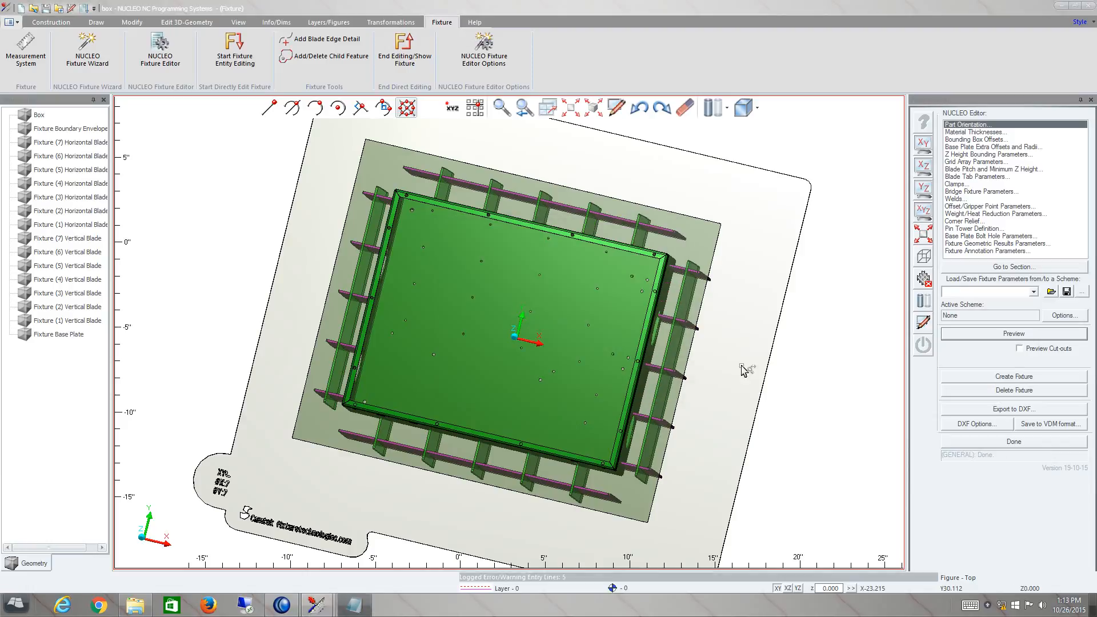
left_click(1064, 316)
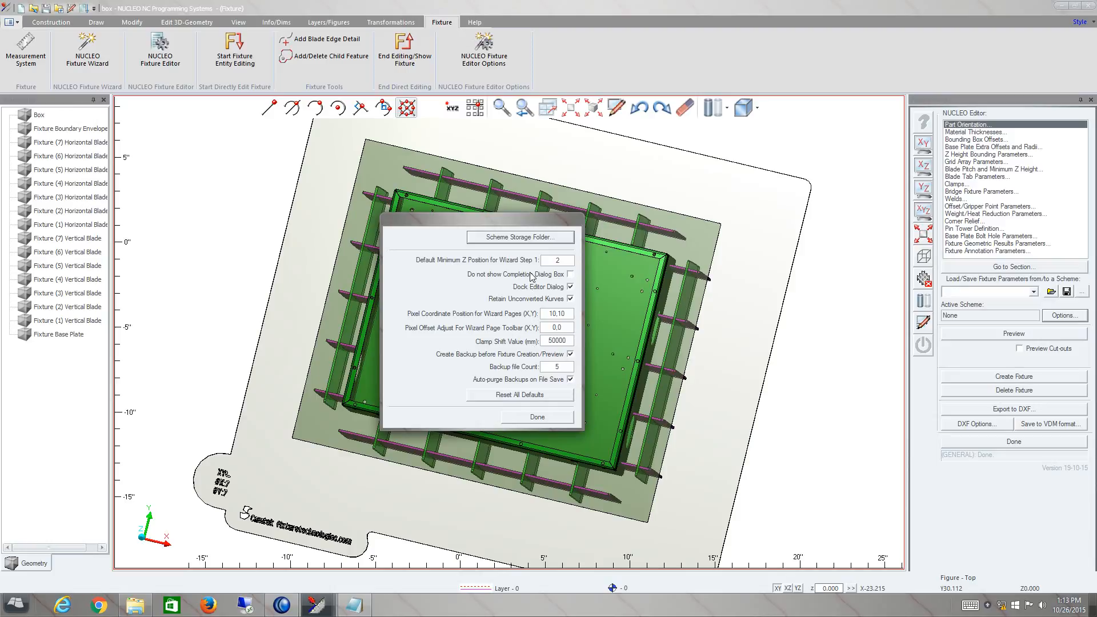
left_click(532, 418)
- Hide the box part and examine the previewed blade grid and base plate in 3D, YZ and XZ views
middle_click_drag(513, 402, 694, 335)
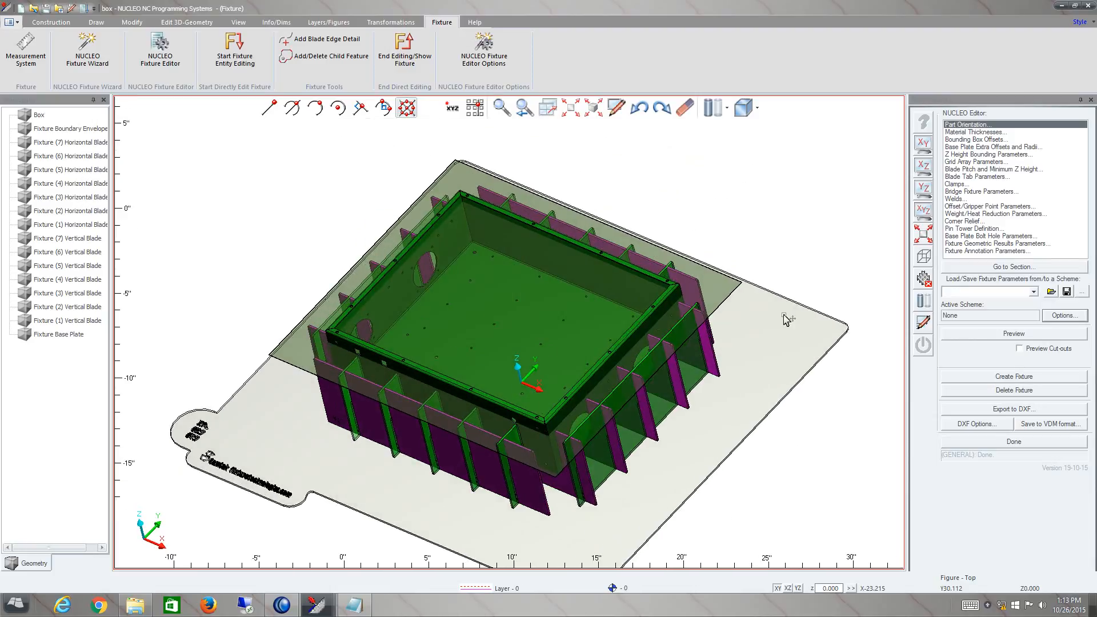
left_click(924, 301)
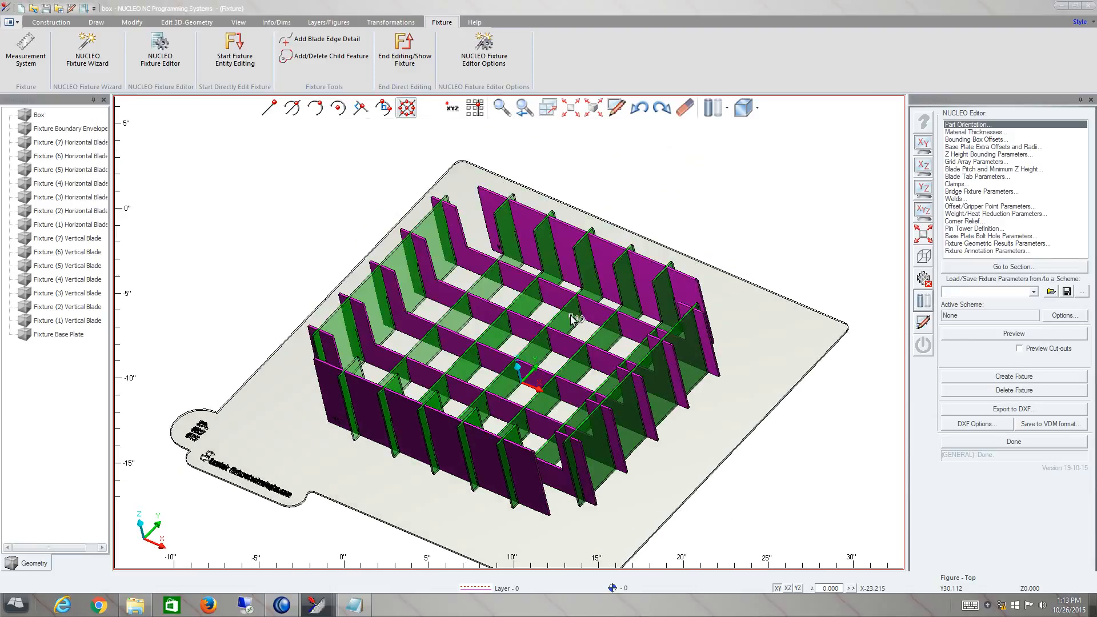
scroll(528, 319, "up", 4)
scroll(531, 322, "down", 6)
scroll(556, 351, "up", 2)
middle_click_drag(543, 344, 608, 329)
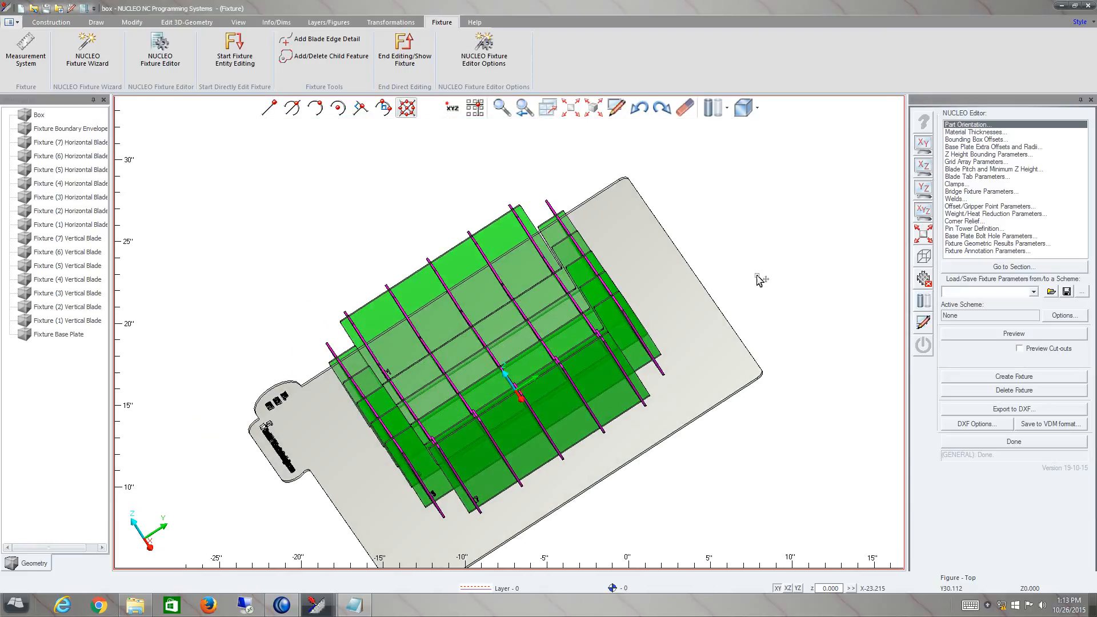
left_click(924, 191)
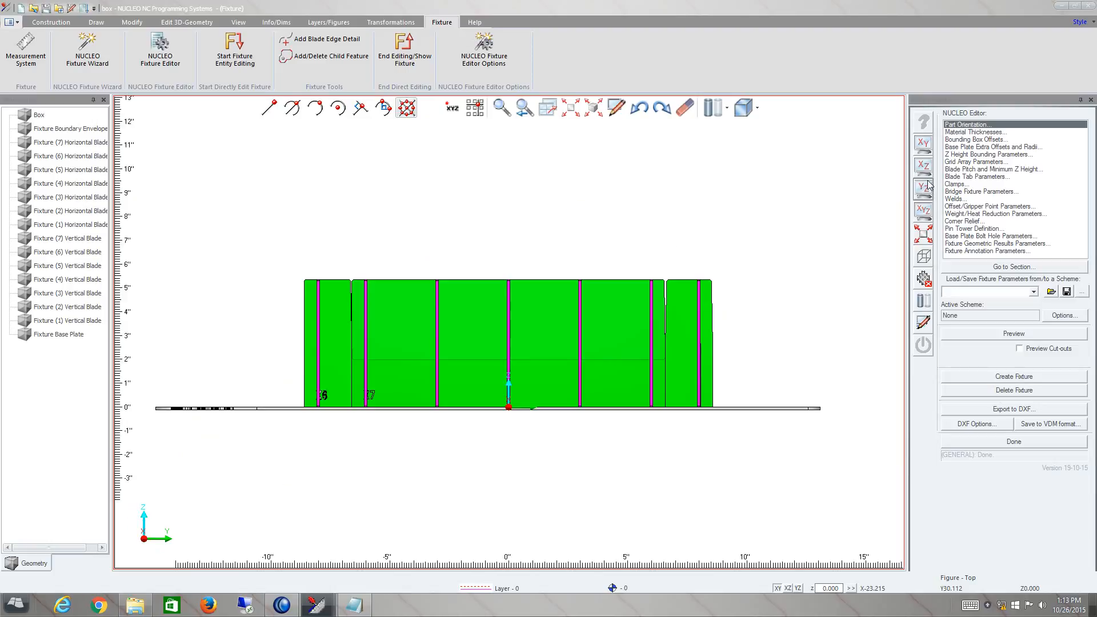
left_click(926, 167)
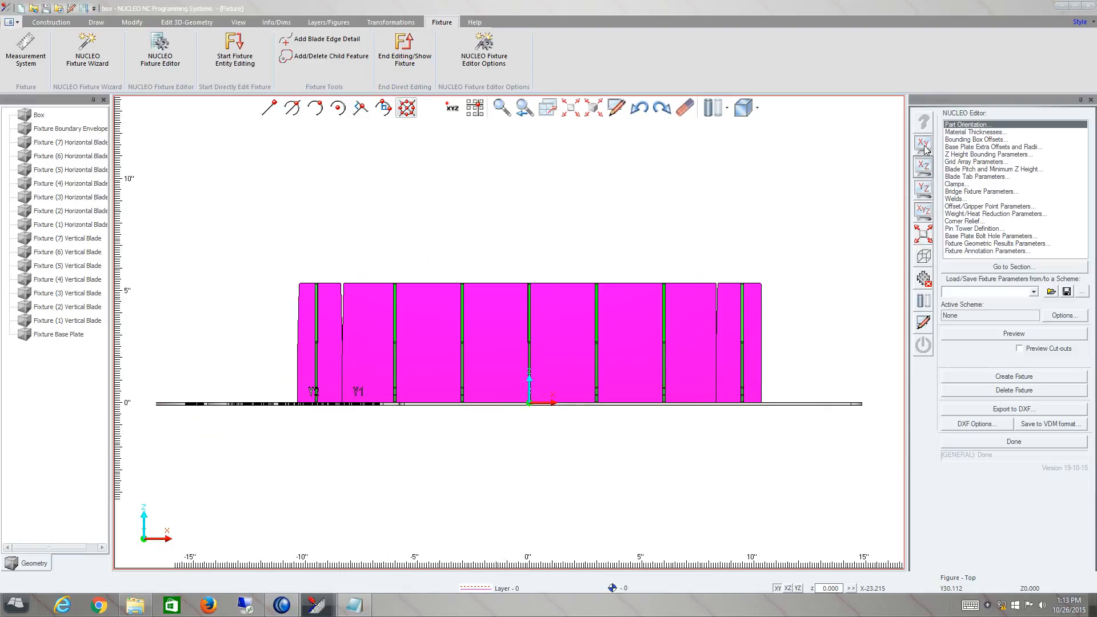
left_click(924, 211)
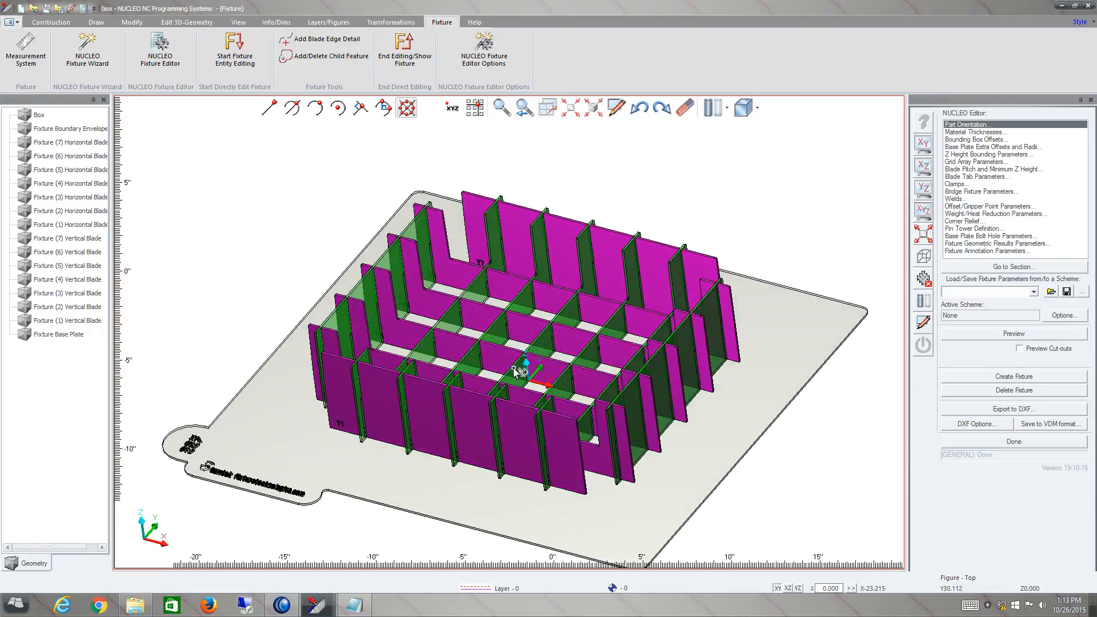
mouse_move(548, 346)
middle_mouse_down()
mouse_move(543, 315)
mouse_move(545, 332)
mouse_move(559, 328)
mouse_move(532, 341)
middle_mouse_up()
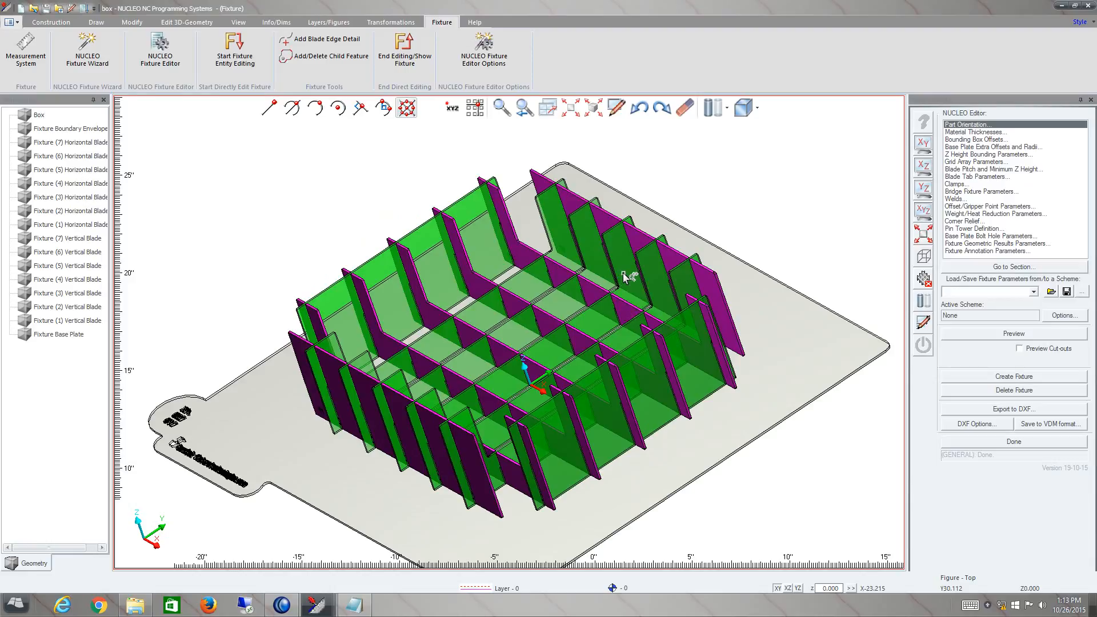
scroll(623, 278, "up", 1)
scroll(623, 277, "down", 1)
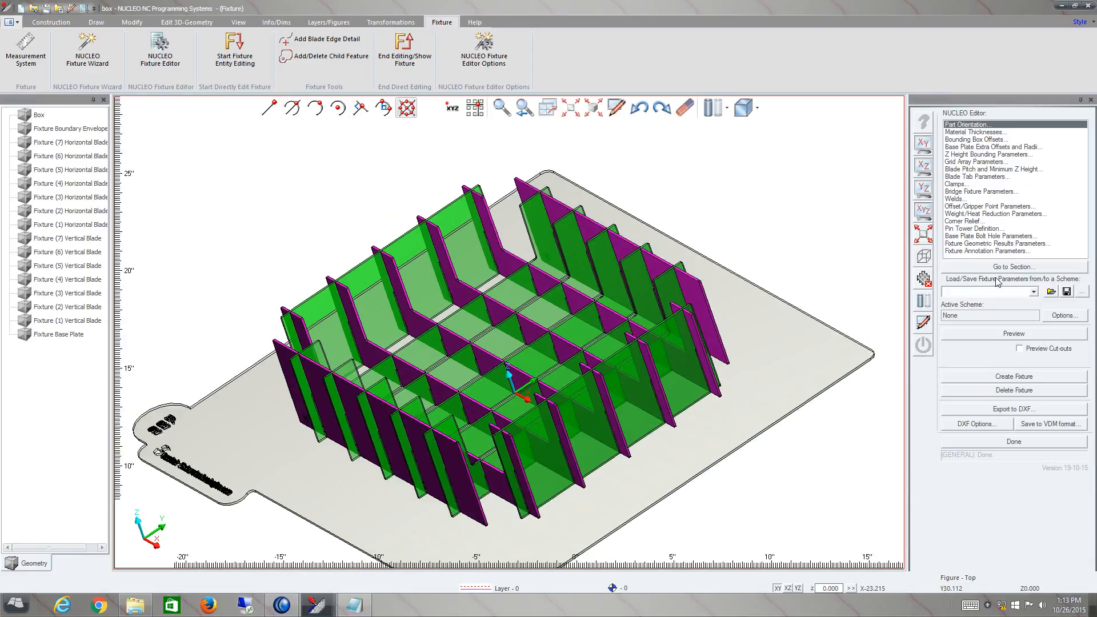
- Create the full fixture and display the box part and boundary envelope together with it
left_click(1023, 379)
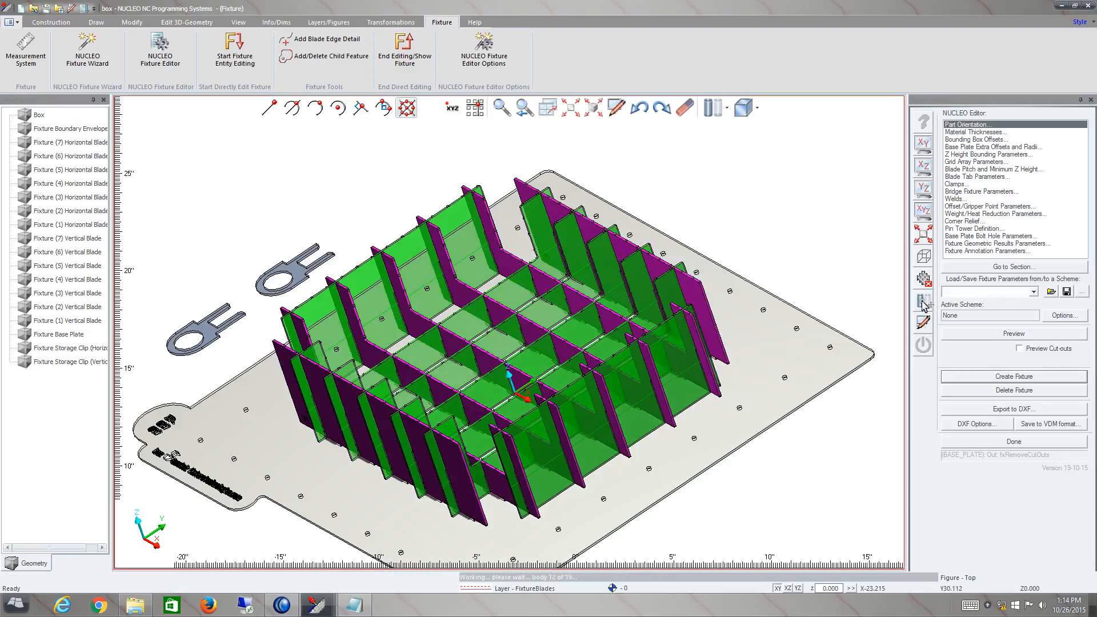
left_click(665, 379)
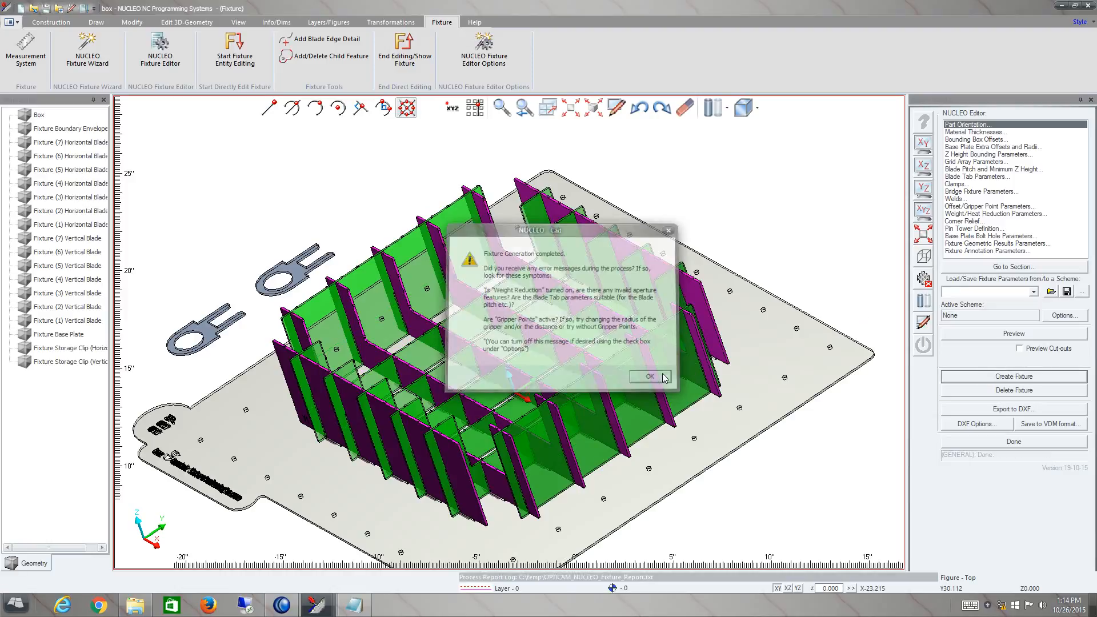
left_click(926, 302)
left_click(926, 303)
left_click(926, 303)
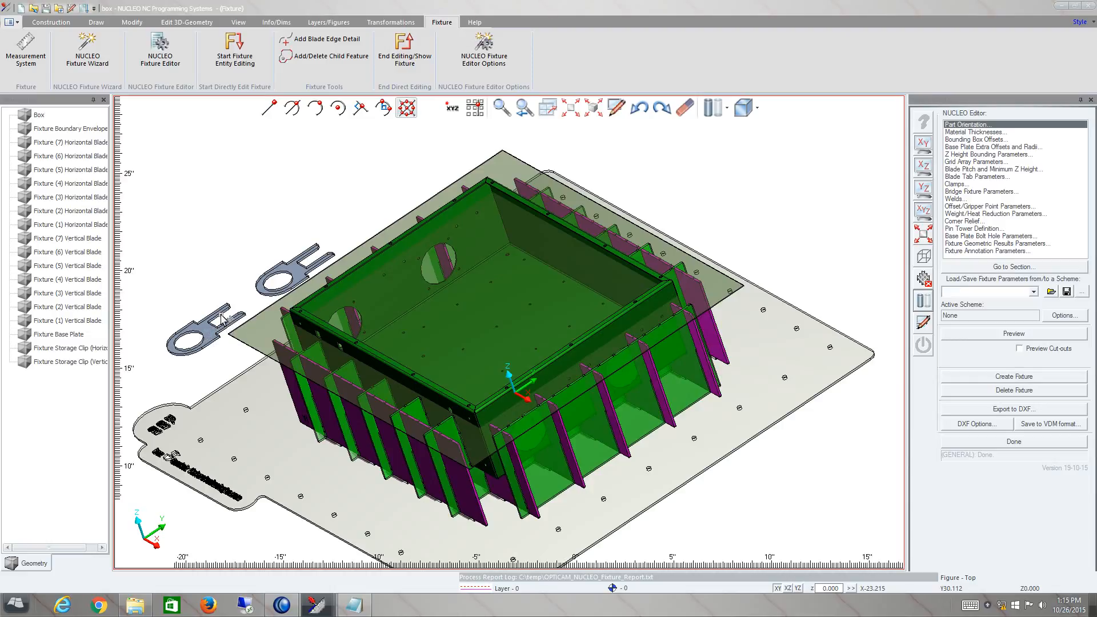
mouse_move(222, 318)
middle_click_drag(506, 318, 517, 322)
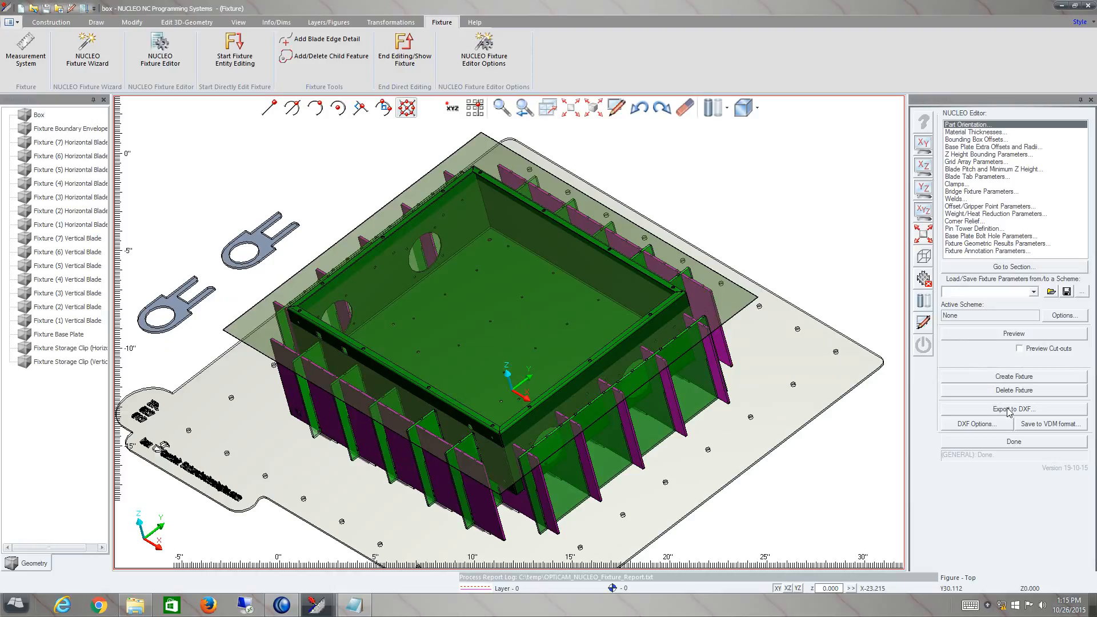
- Accept the DXF options with the Geometry and EtchCut layers, and export the fixture to DXF in the temp folder
left_click(977, 424)
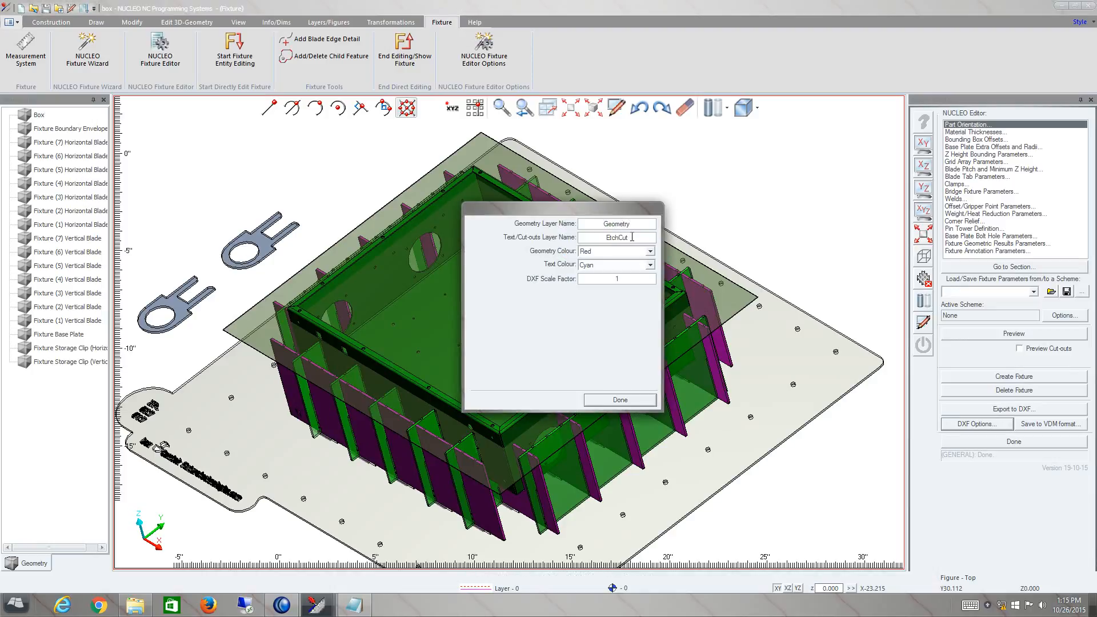
left_click(620, 400)
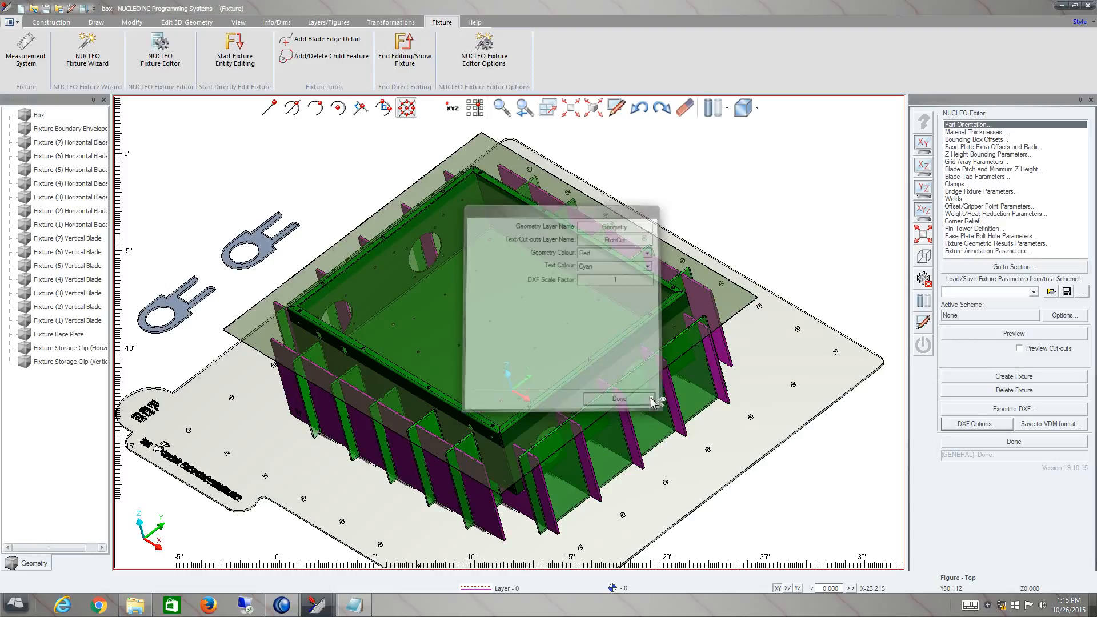
left_click(1012, 409)
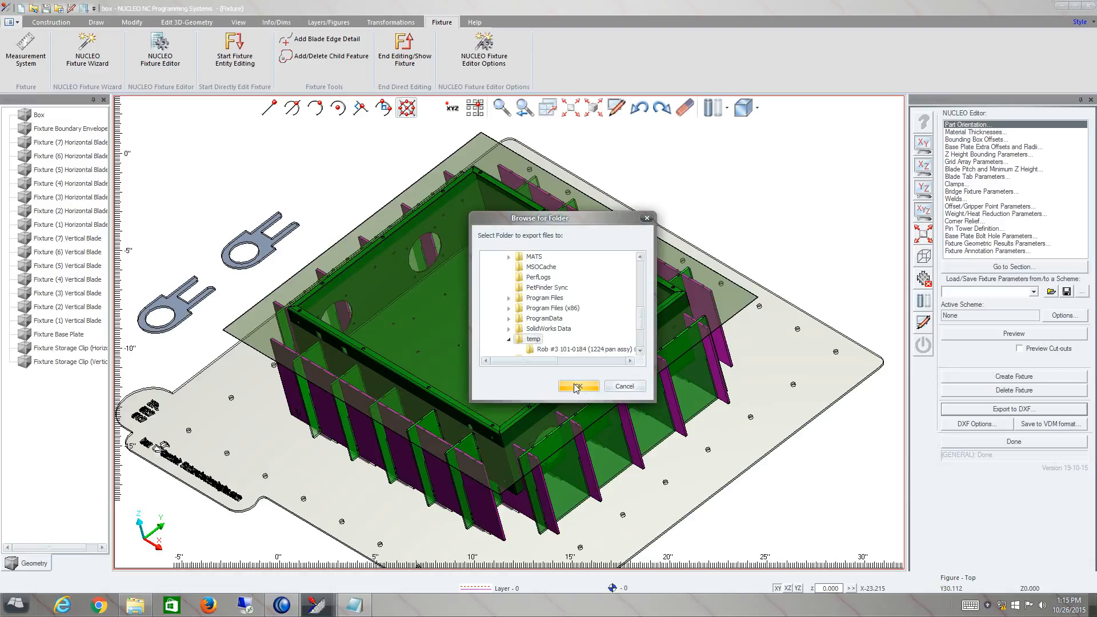
left_click(579, 387)
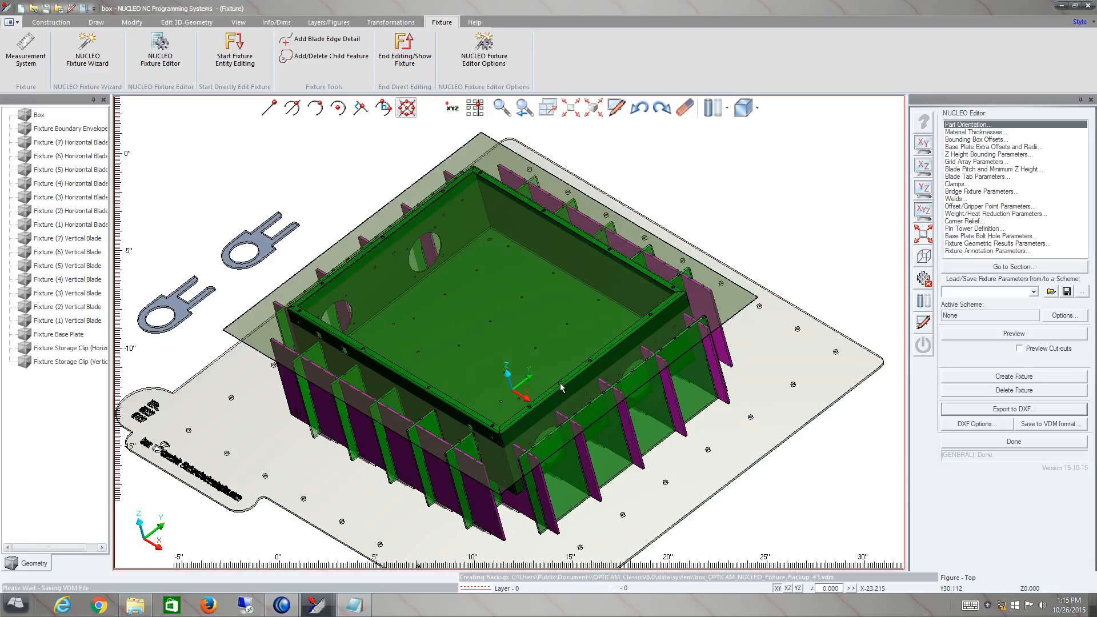
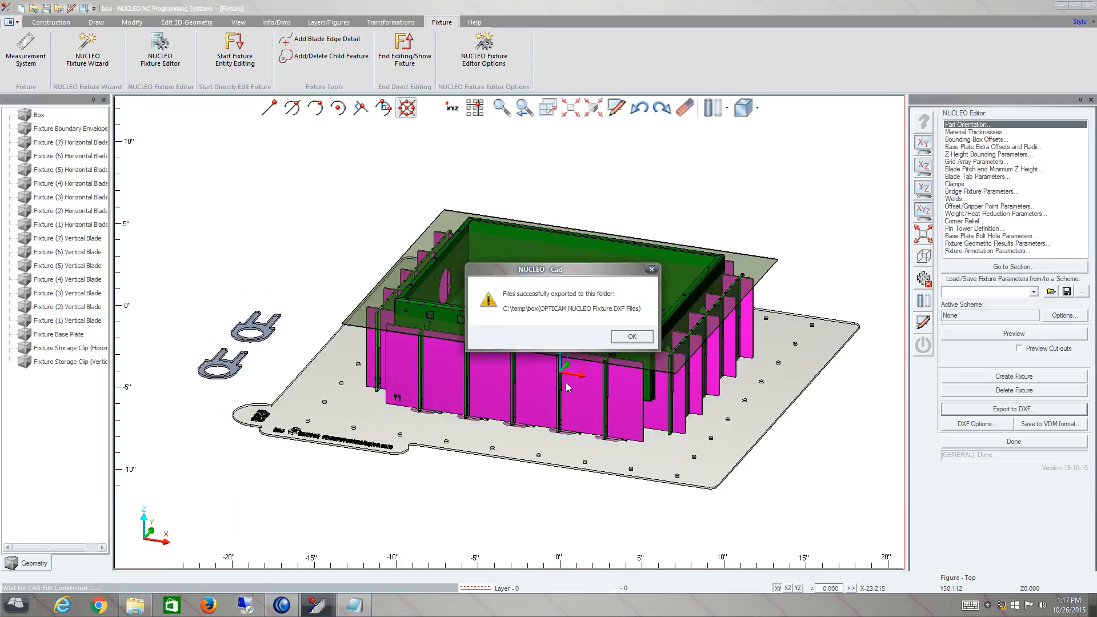
- Dismiss the export message, review the component areas in the OPTICAM fixture DXF report, and close the report
left_click(631, 337)
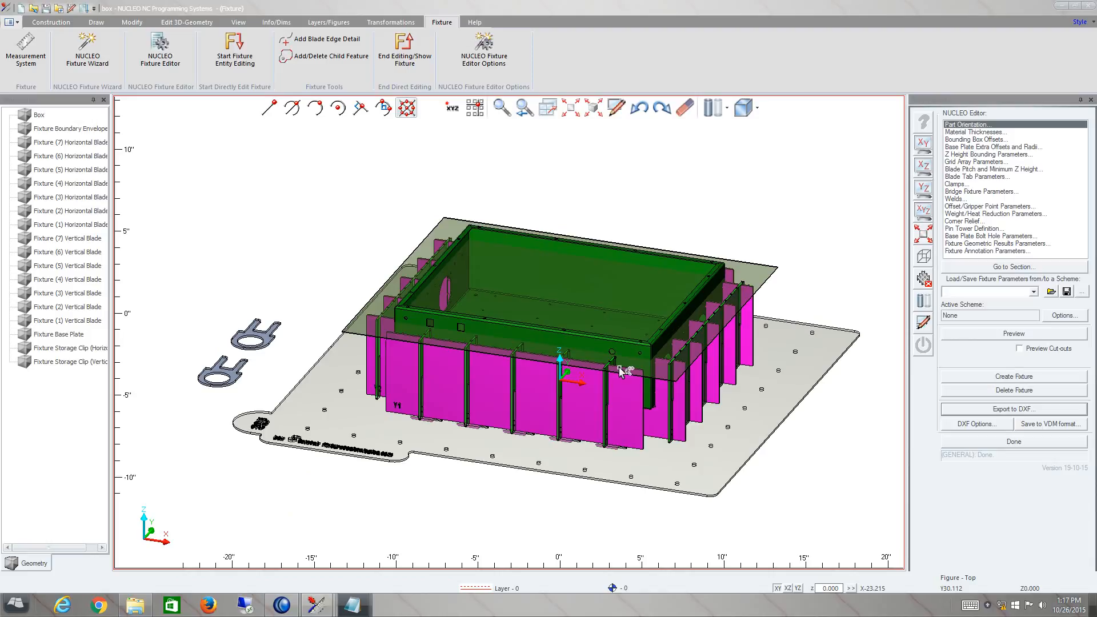
left_click_drag(1096, 68, 815, 105)
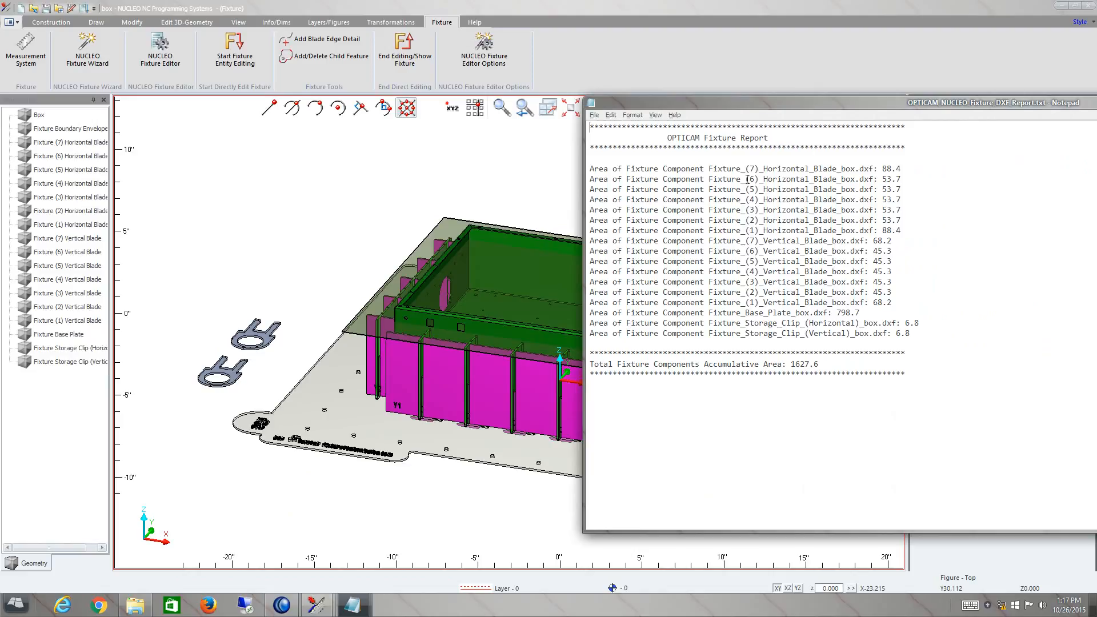
left_click(594, 115)
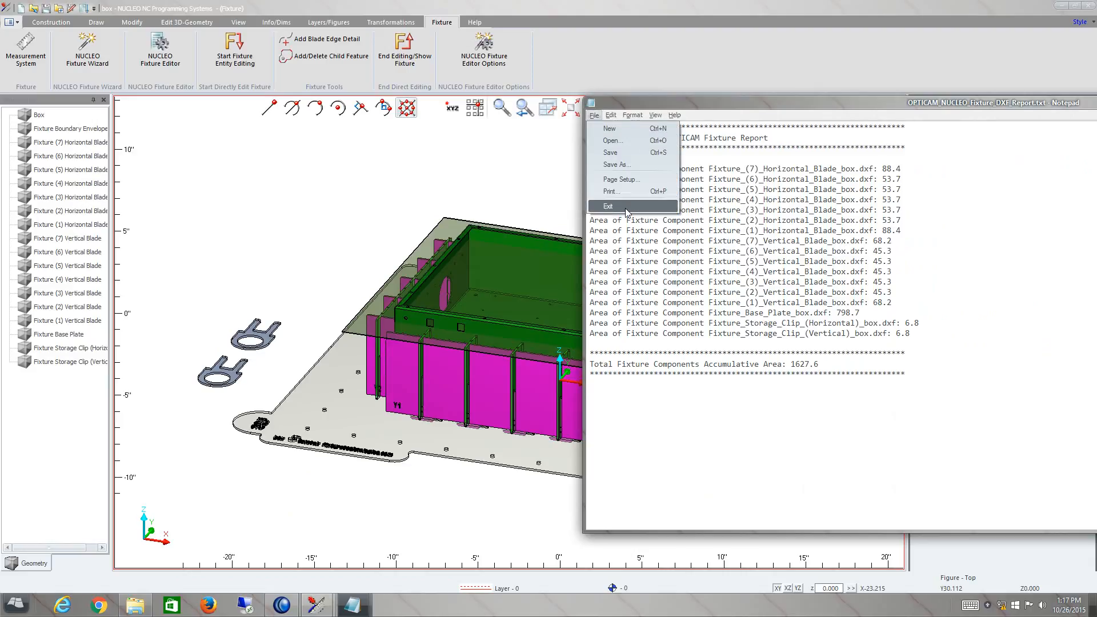
left_click(608, 207)
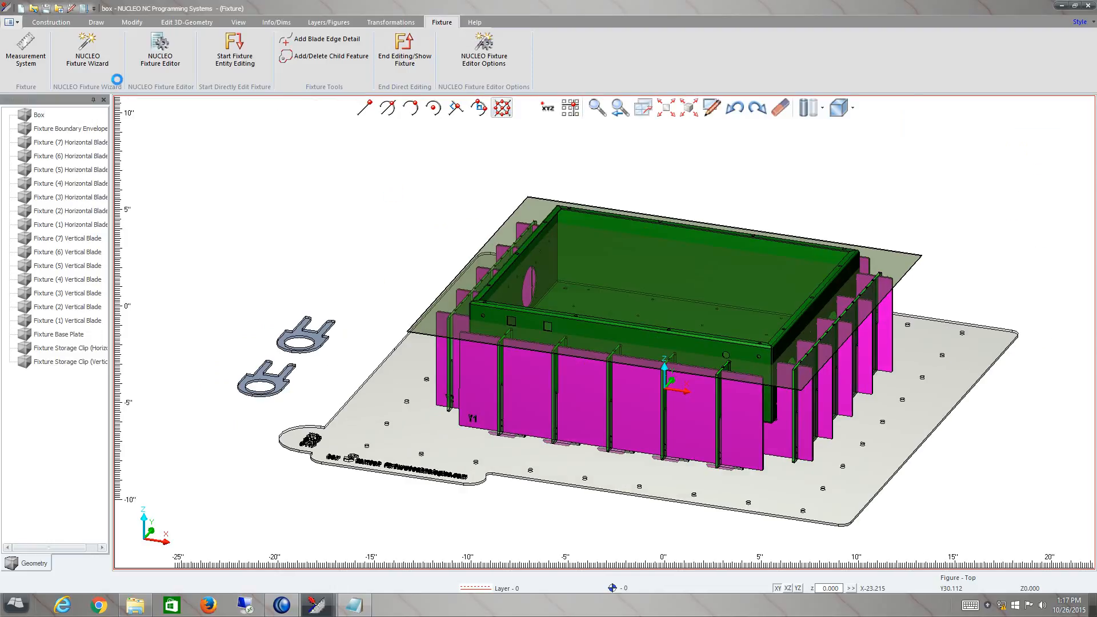
left_click(49, 11)
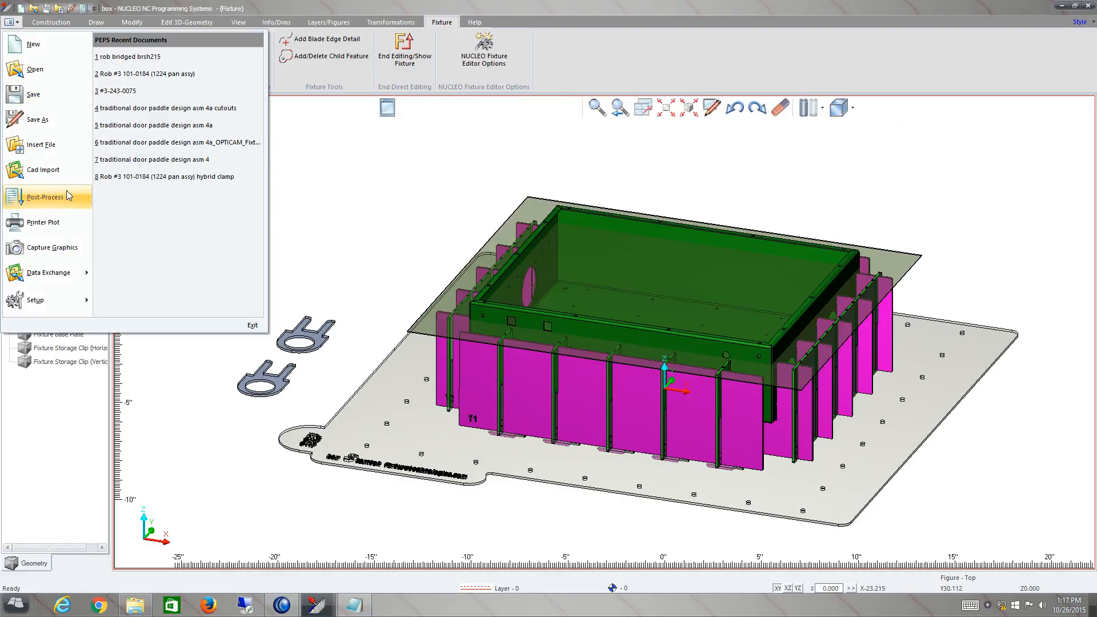
mouse_move(85, 275)
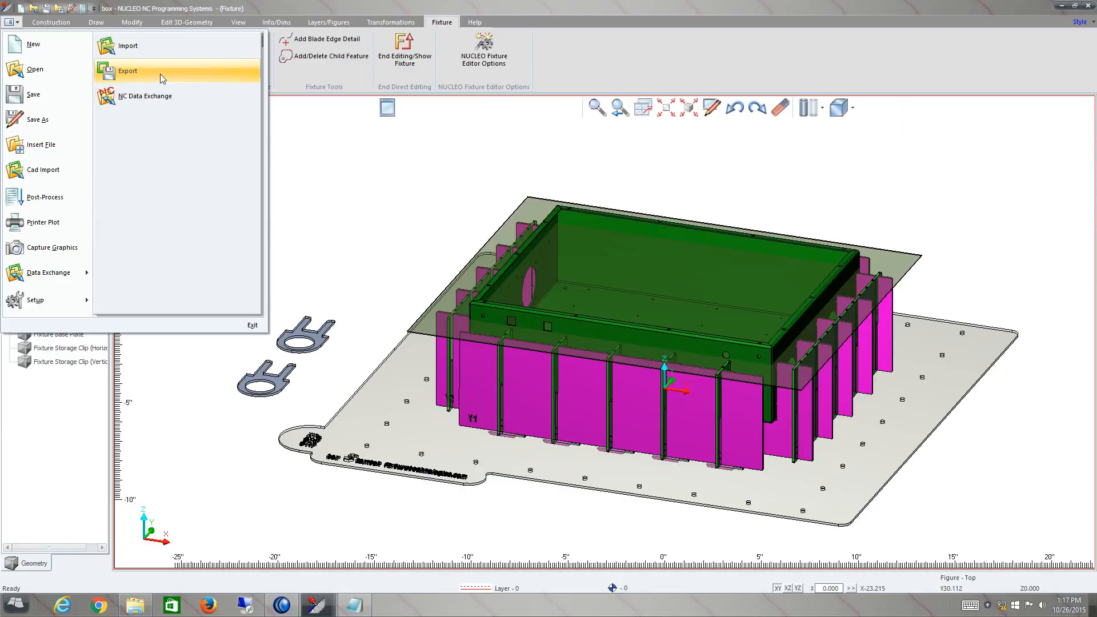
left_click(396, 206)
middle_click_drag(662, 313, 659, 318)
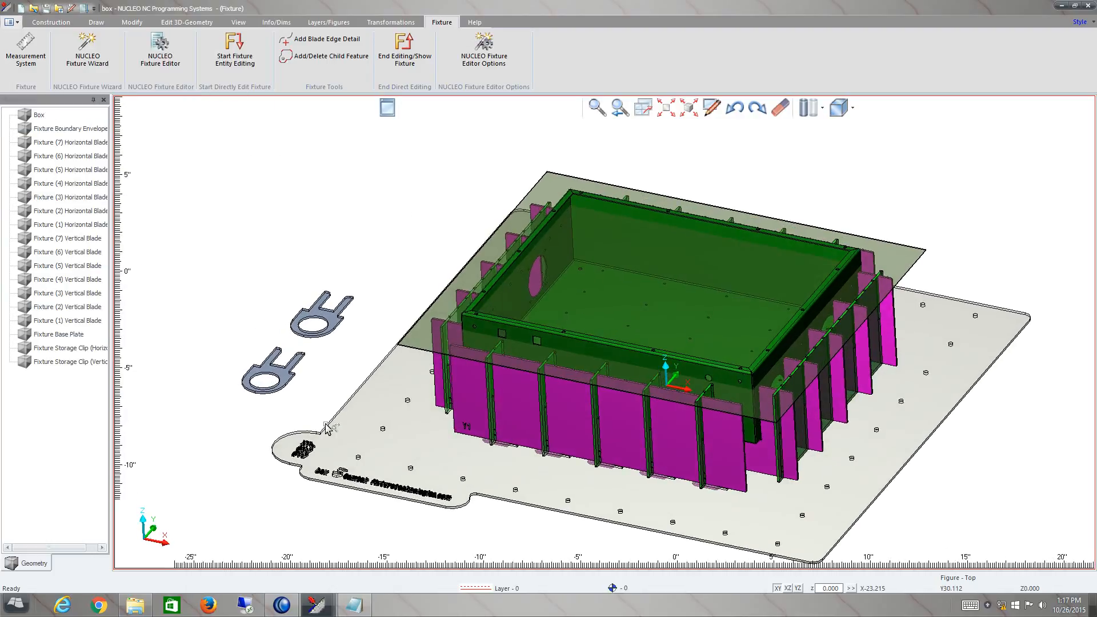
- Switch to File Explorer, open the folder "box(OPTICAM NUCLEO Fixture DXF Files)" in C:\temp, and maximize its window
left_click(133, 610)
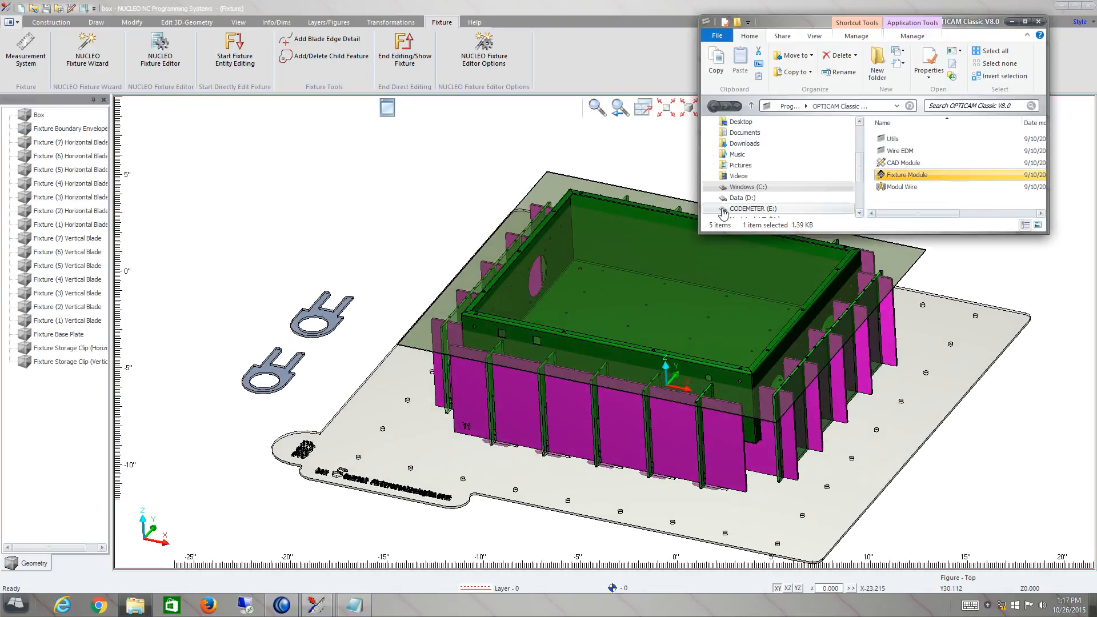
left_click(748, 188)
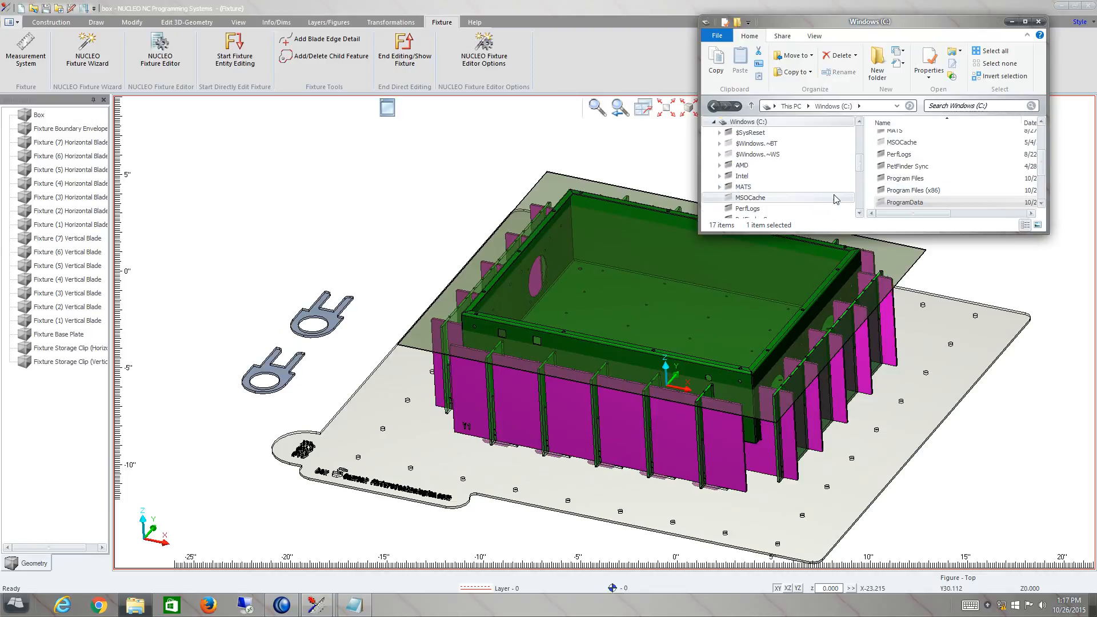
scroll(737, 137, "down", 5)
scroll(735, 129, "down", 1)
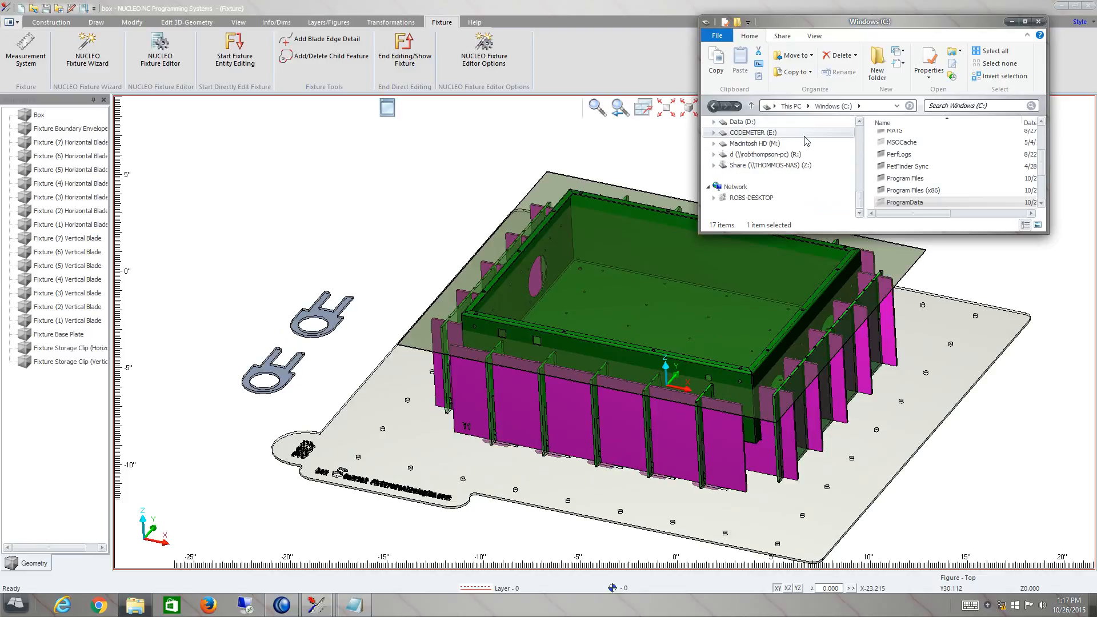
left_click(859, 122)
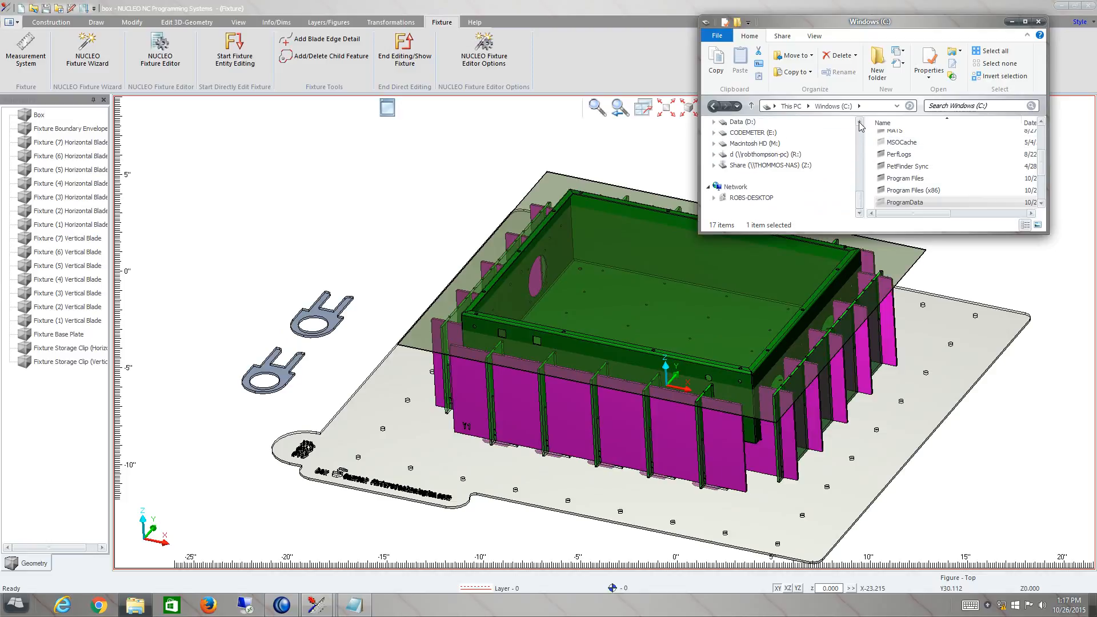
left_click(870, 108)
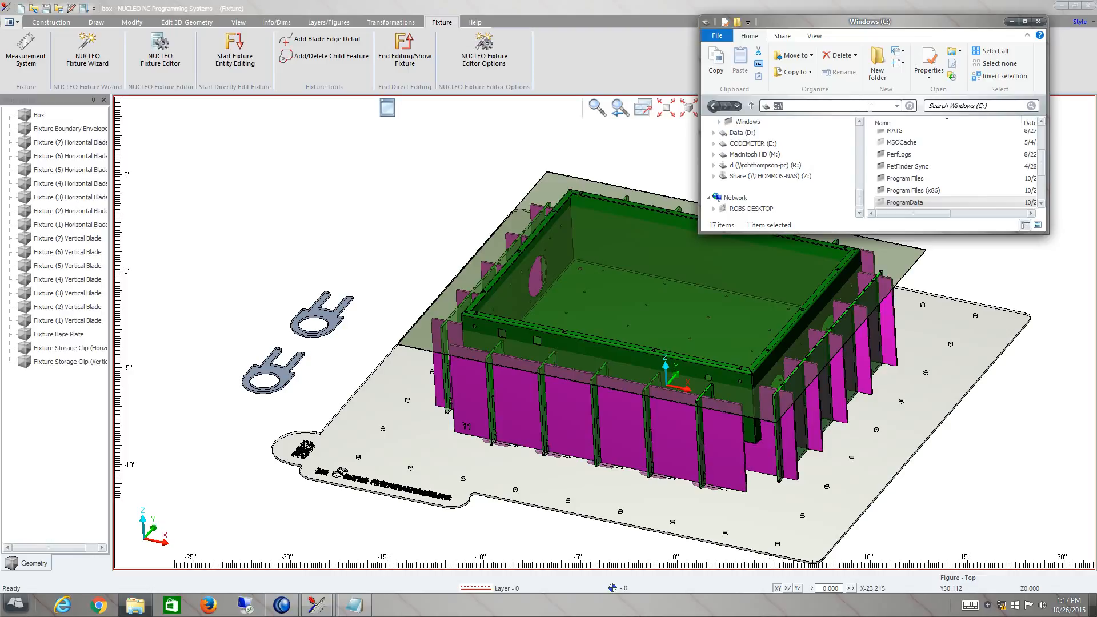
left_click(870, 107)
type("temp")
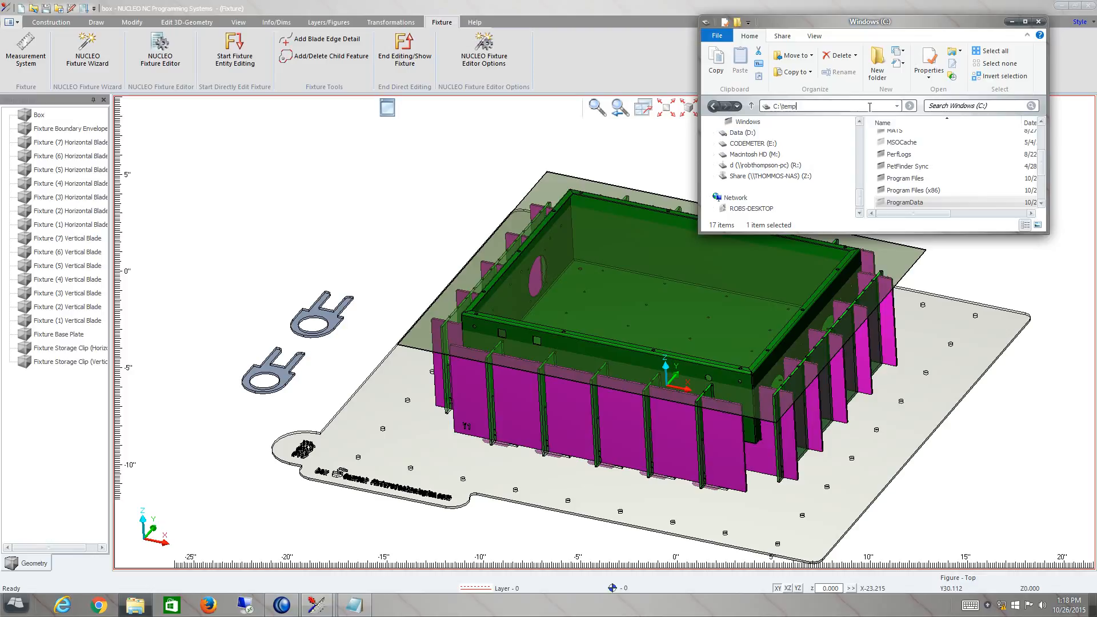
key("Return")
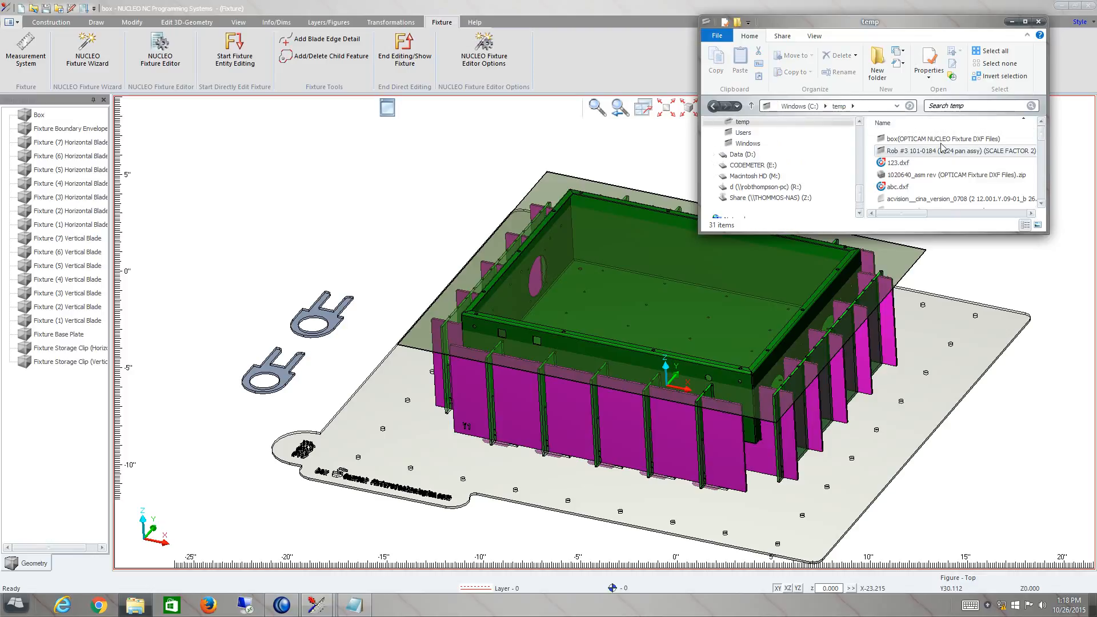
double_click(933, 140)
double_click(871, 22)
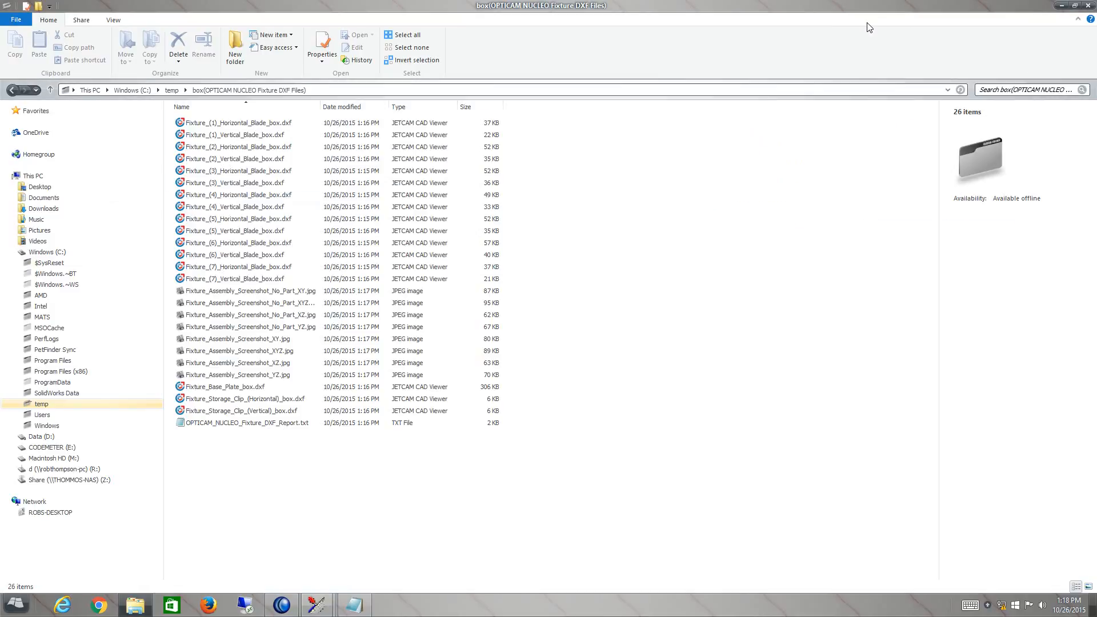
- Look through the exported blade DXF files, assembly screenshots and DXF report file, and close the folder window
left_click(200, 124)
left_click(218, 160)
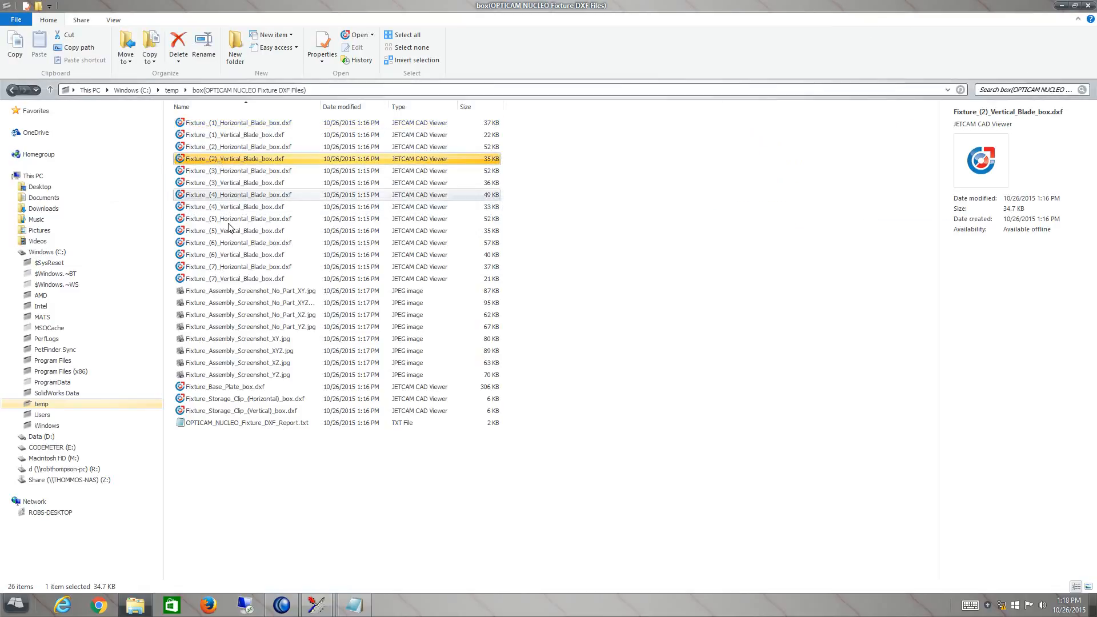
left_click(223, 219)
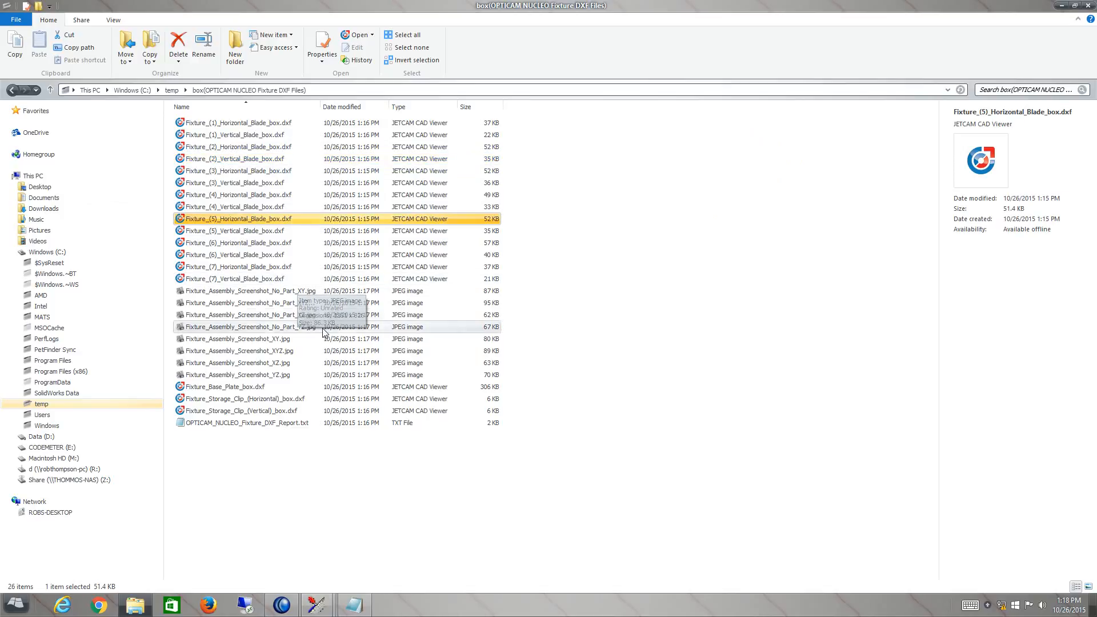
left_click(283, 292)
left_click(278, 315)
left_click(284, 424)
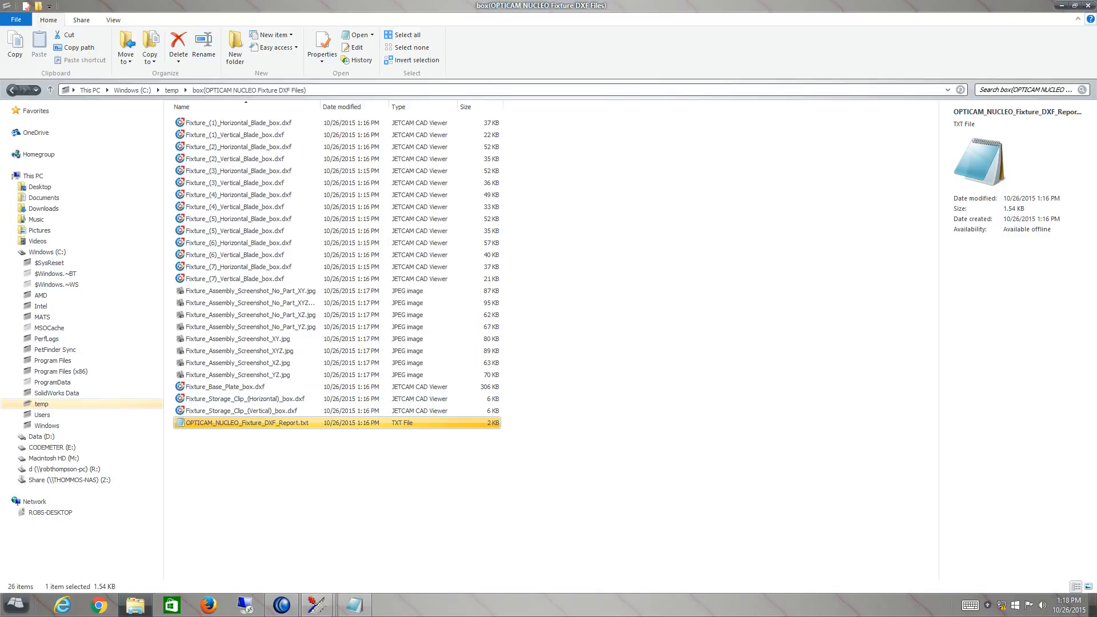
left_click(1089, 7)
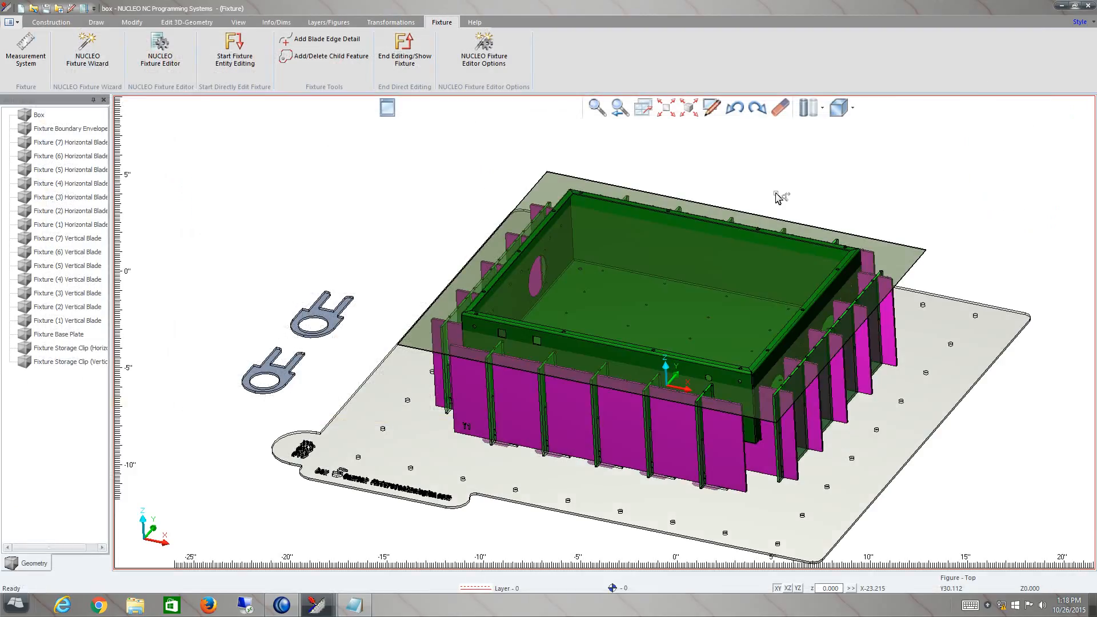